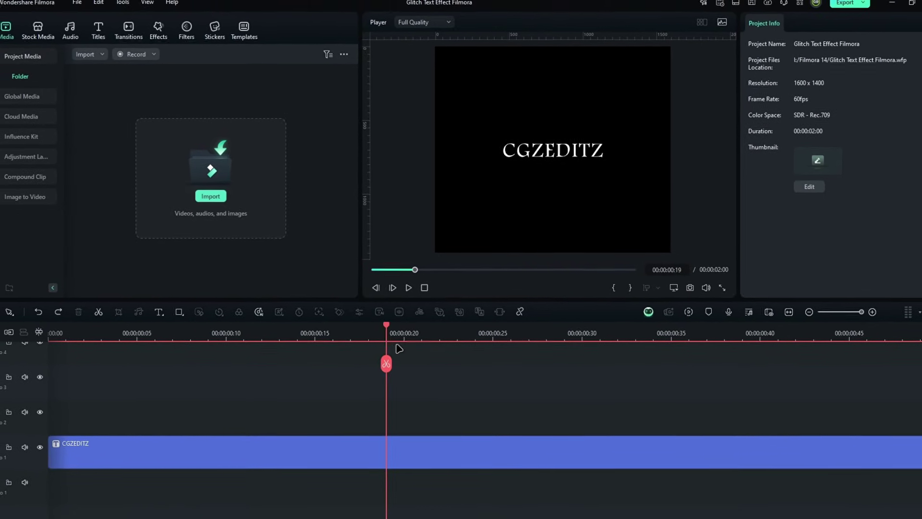
Split the CGZEDITZ title clip every two frames from its start up to frame 16.
drag(134, 354, 70, 356)
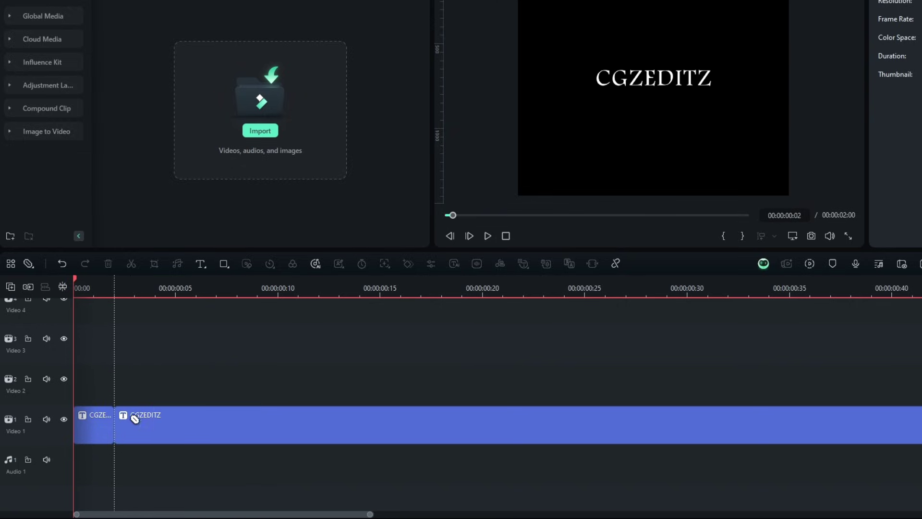
click(155, 423)
click(196, 422)
click(237, 423)
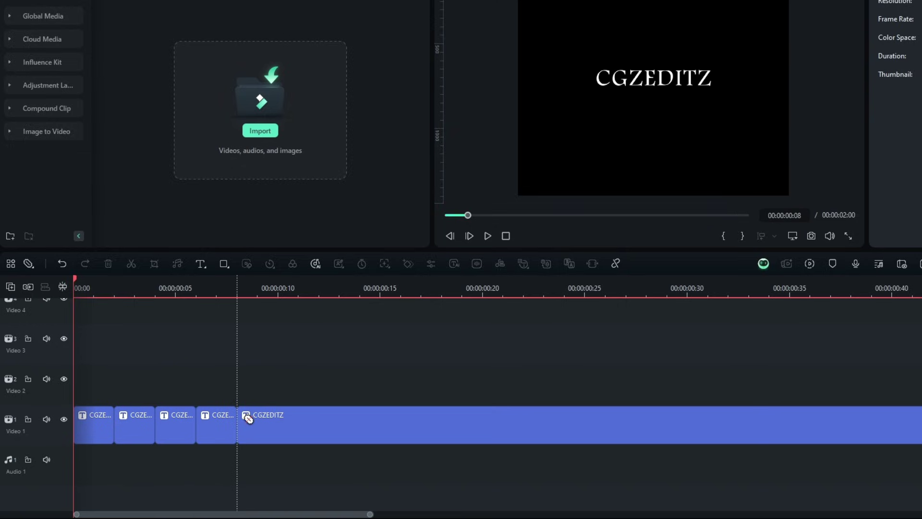
click(278, 423)
click(318, 423)
click(359, 423)
click(400, 423)
key(v)
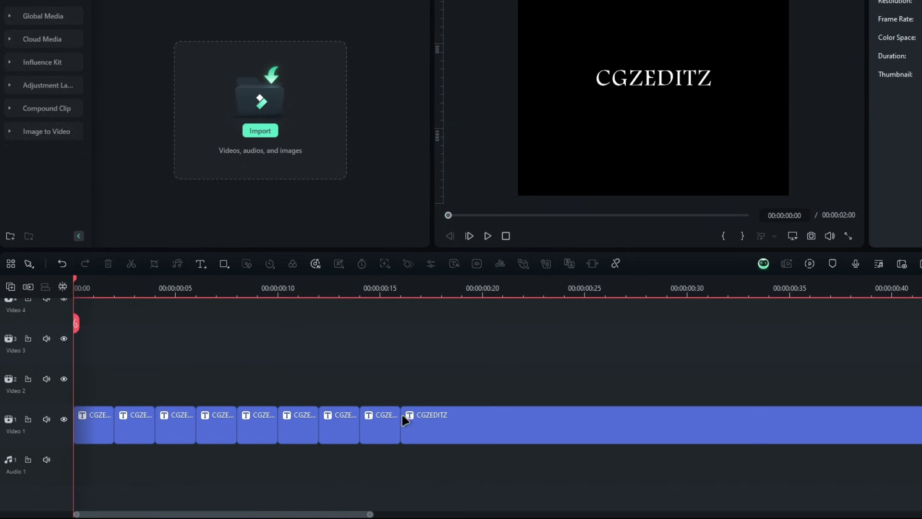
Stretch the second title segment vertically by raising only its Y scale.
drag(385, 292, 96, 326)
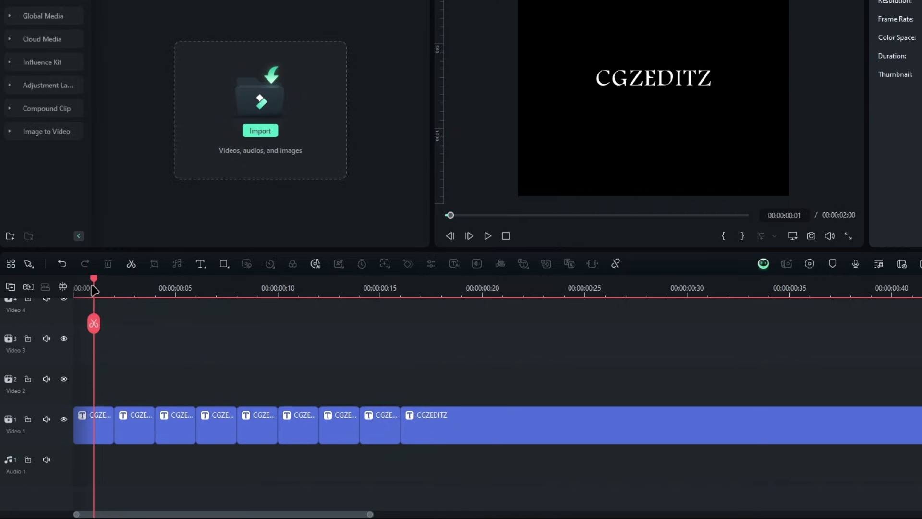
drag(93, 289, 115, 294)
click(136, 434)
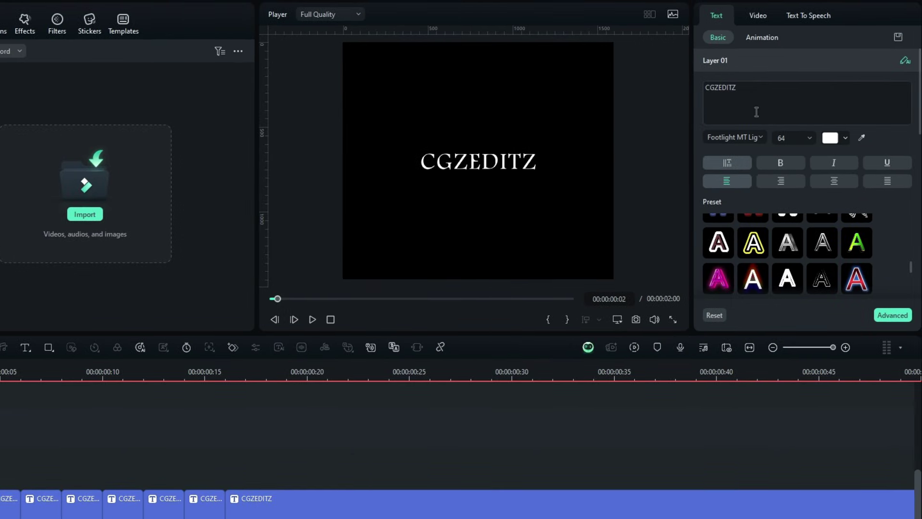
click(758, 17)
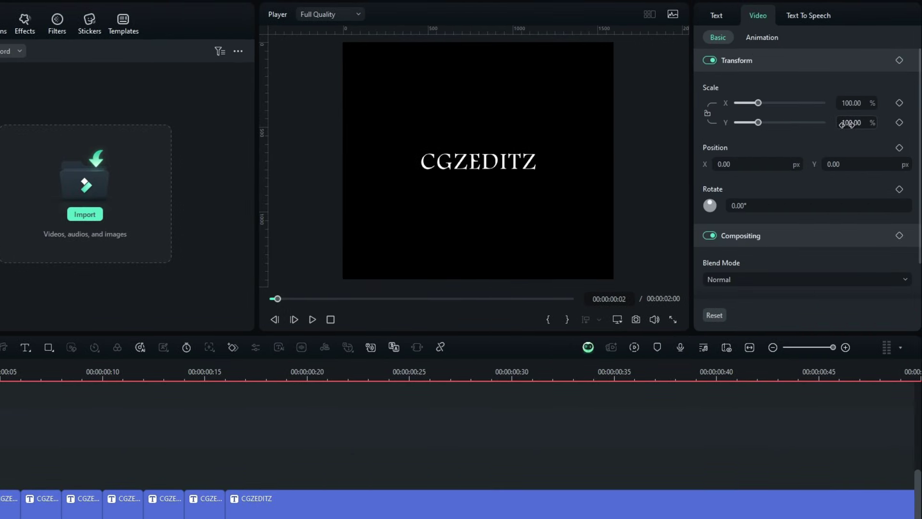
drag(850, 124, 889, 124)
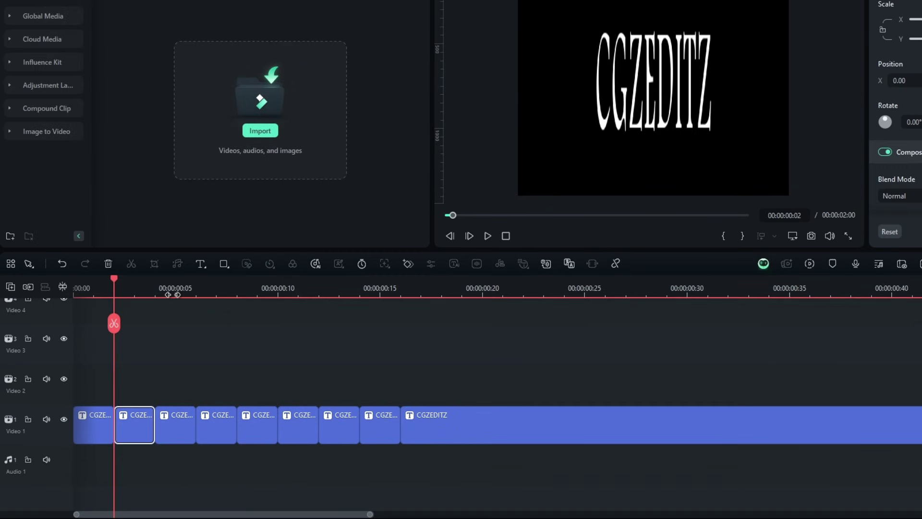
Stretch the fourth title segment horizontally by setting its X scale to 206%.
click(176, 294)
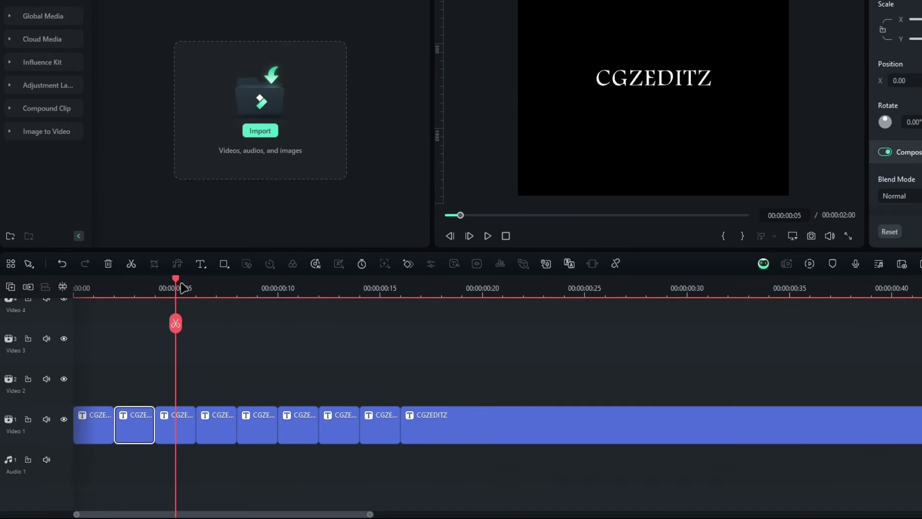
click(188, 285)
click(209, 421)
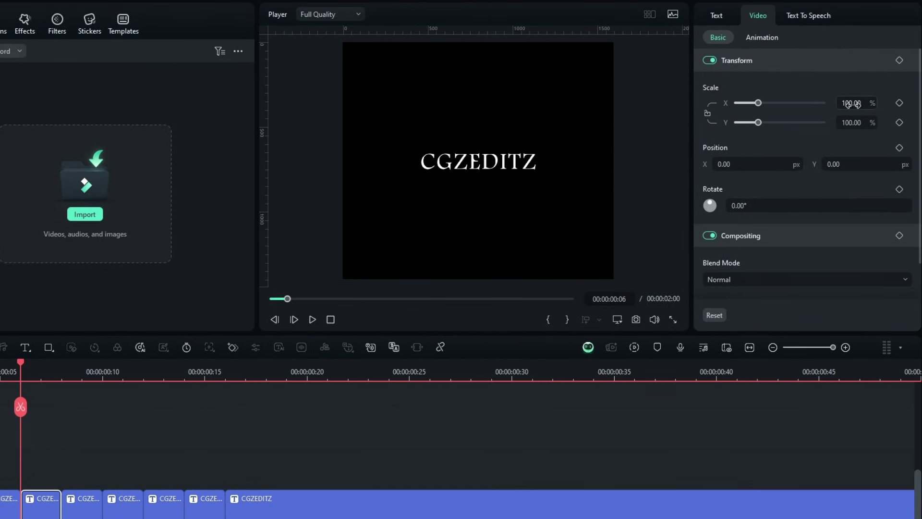
drag(851, 104, 876, 104)
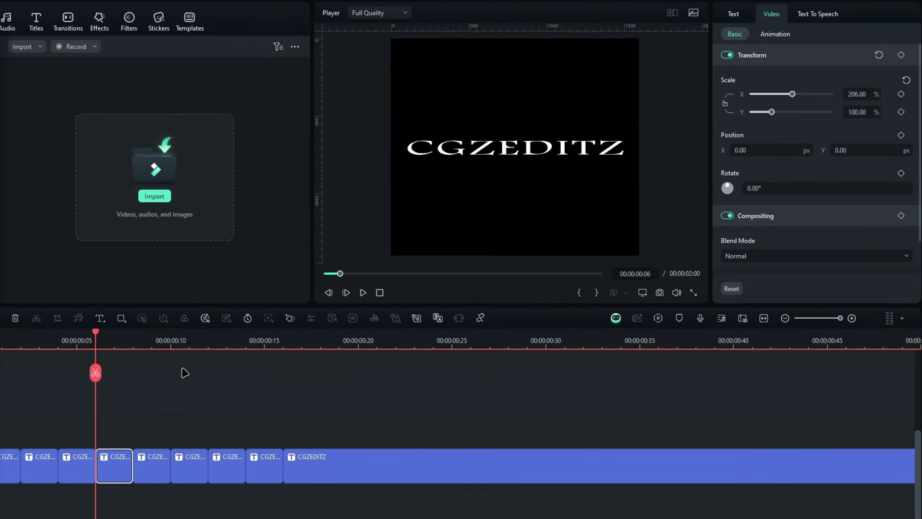
Make the sixth title segment tall and narrow with unlinked scales of 68% in X and 662% in Y.
click(134, 336)
drag(858, 112, 915, 112)
key(ctrl+z)
click(725, 103)
drag(858, 94, 850, 94)
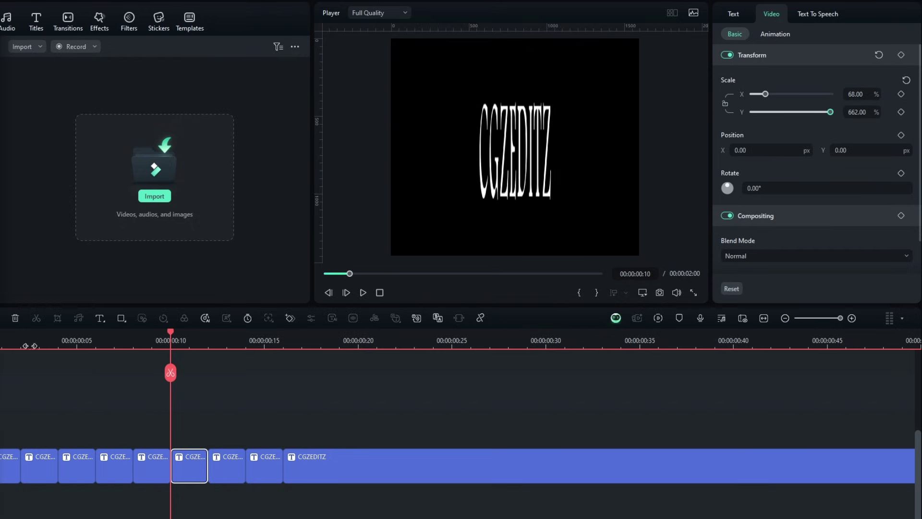
Widen the eighth title segment with unlinked scales of 217% in X and 103% in Y.
drag(218, 338, 264, 337)
click(265, 461)
drag(849, 95, 863, 112)
key(ctrl+z)
click(726, 103)
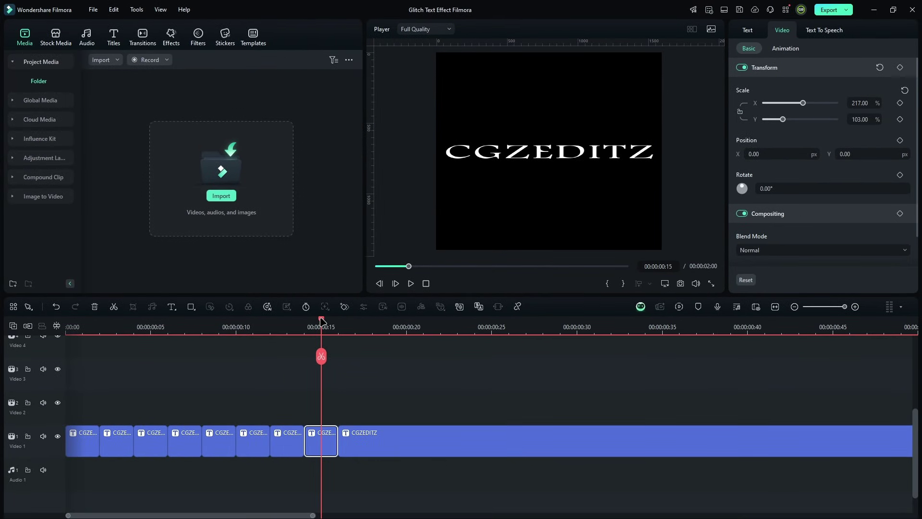
Move the second segment's text lower in the frame and shift the third segment's text to the left of center.
drag(322, 321, 104, 332)
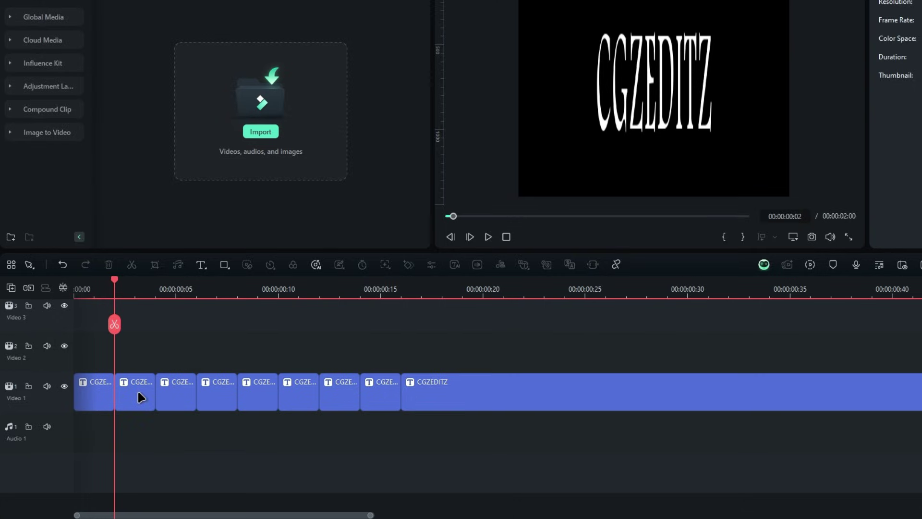
click(138, 390)
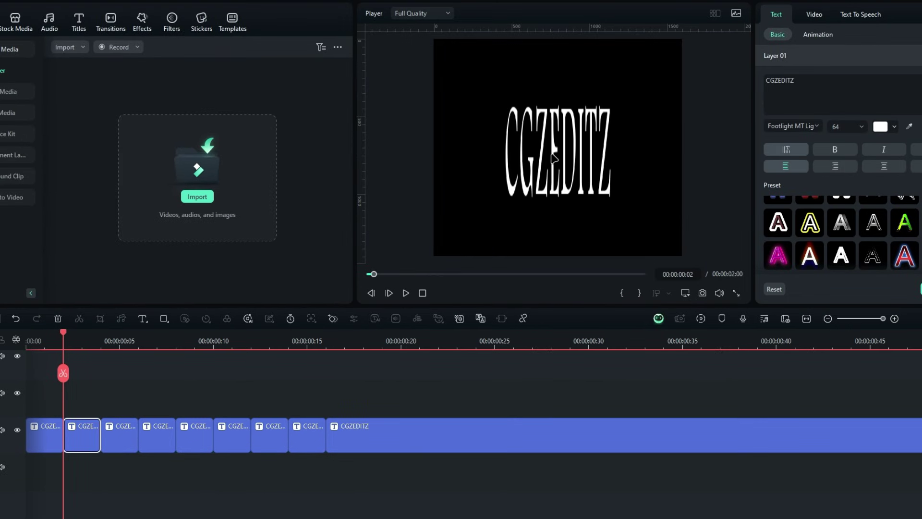
drag(553, 159, 557, 183)
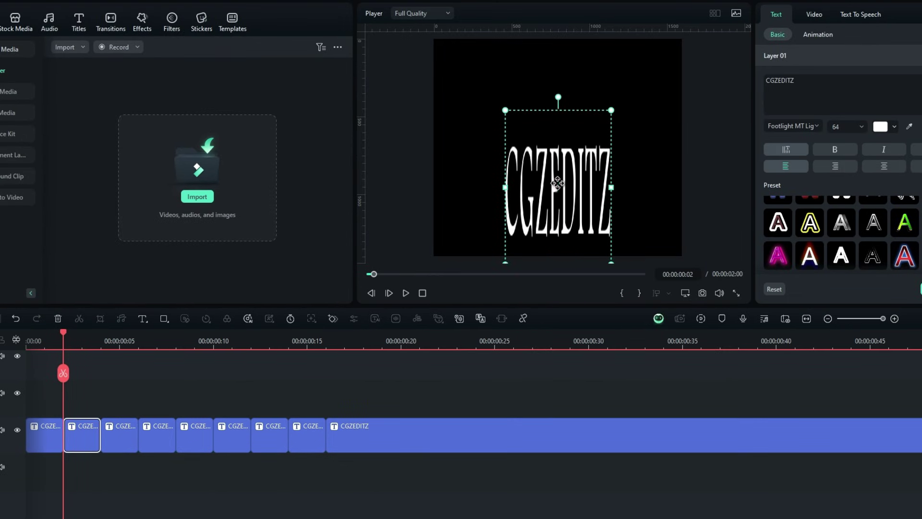
click(102, 340)
click(116, 448)
drag(525, 150, 512, 153)
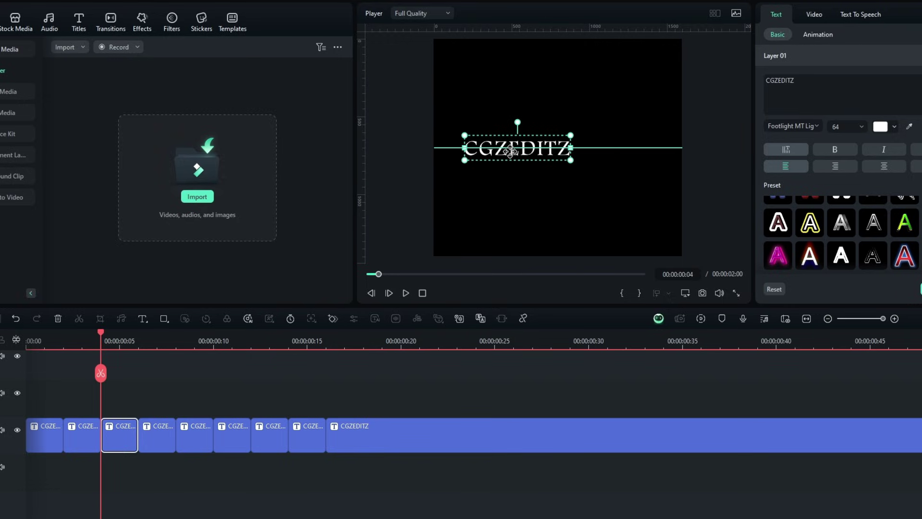
Offset the fourth title segment vertically by changing its Y position.
click(157, 336)
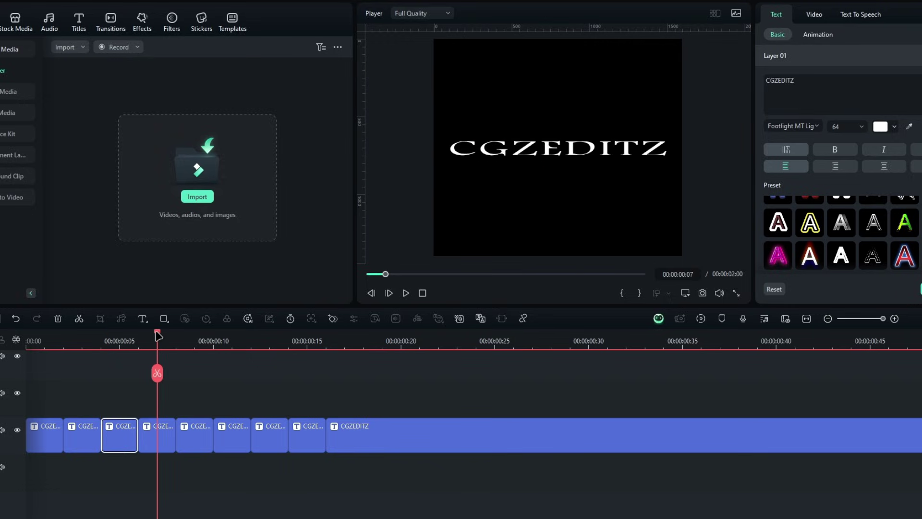
click(532, 153)
click(137, 439)
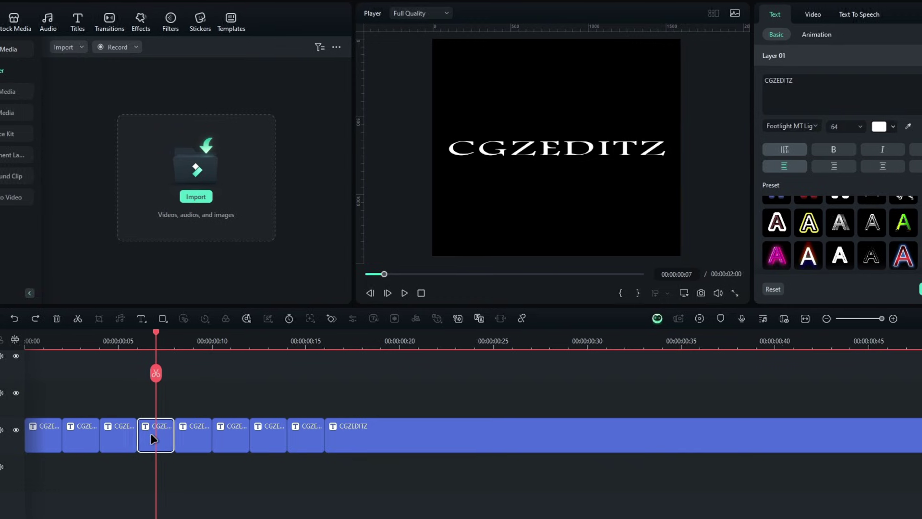
drag(920, 83, 920, 203)
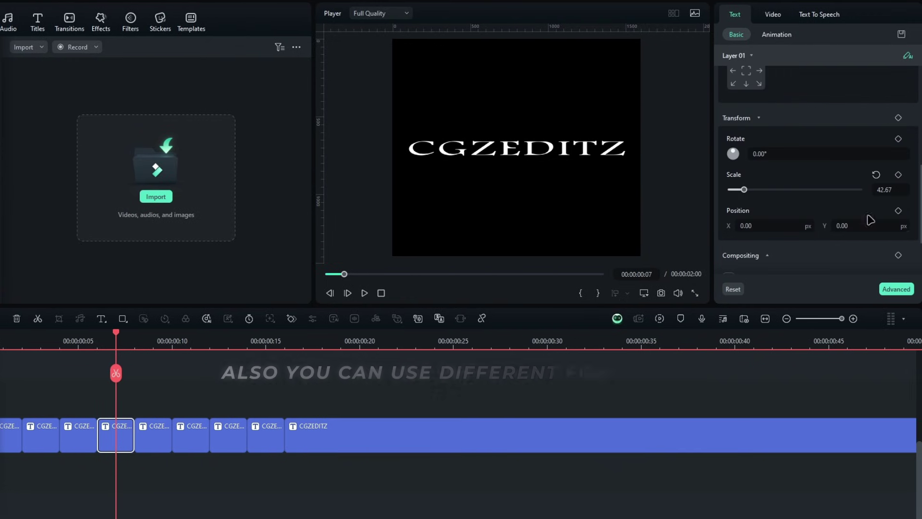
mouse_move(866, 225)
mouse_down()
mouse_move(913, 225)
mouse_move(850, 225)
mouse_up()
Set the fifth title segment's position to X 300 px and Y -50 px.
click(150, 346)
click(521, 147)
click(157, 432)
drag(758, 225, 830, 225)
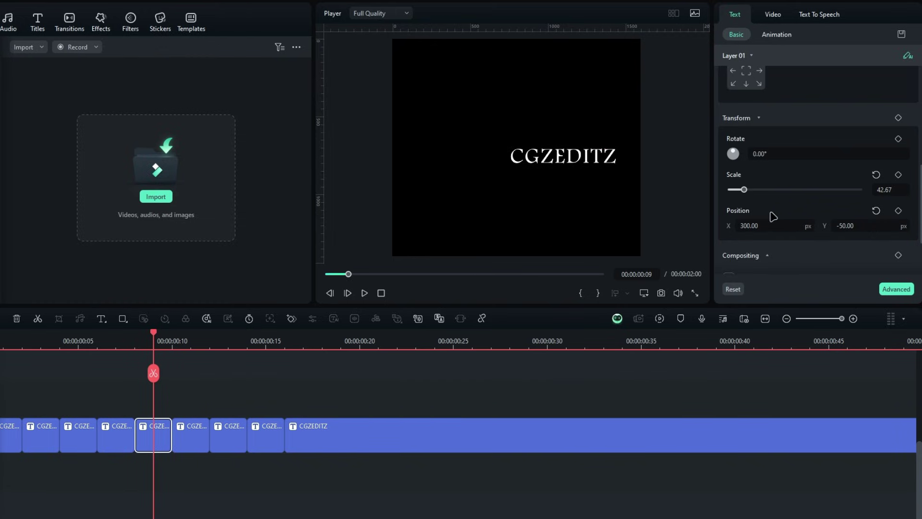
Offset the sixth title segment's text in both X and Y position.
click(187, 443)
drag(752, 225, 804, 225)
drag(845, 226, 887, 226)
Lower the eighth title segment's text by setting its Y position to -176 px.
click(227, 342)
click(235, 445)
drag(241, 335, 265, 335)
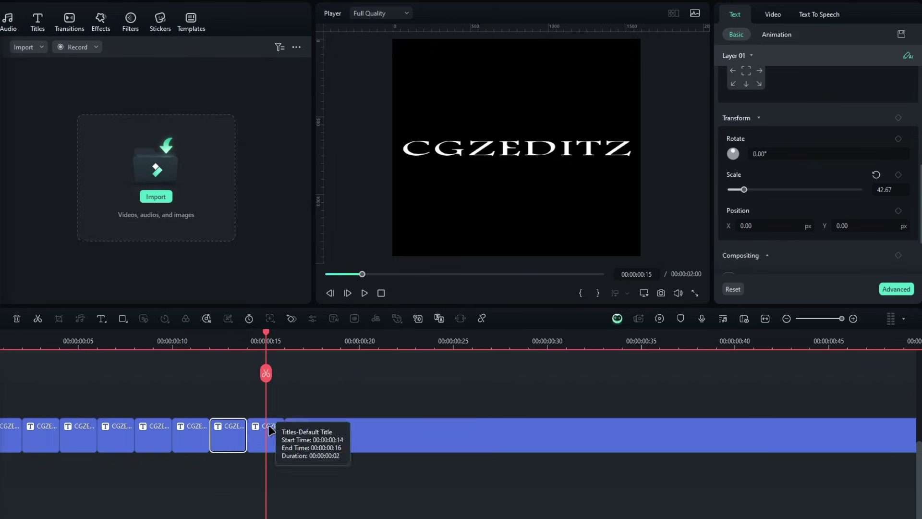
click(270, 428)
drag(856, 225, 814, 226)
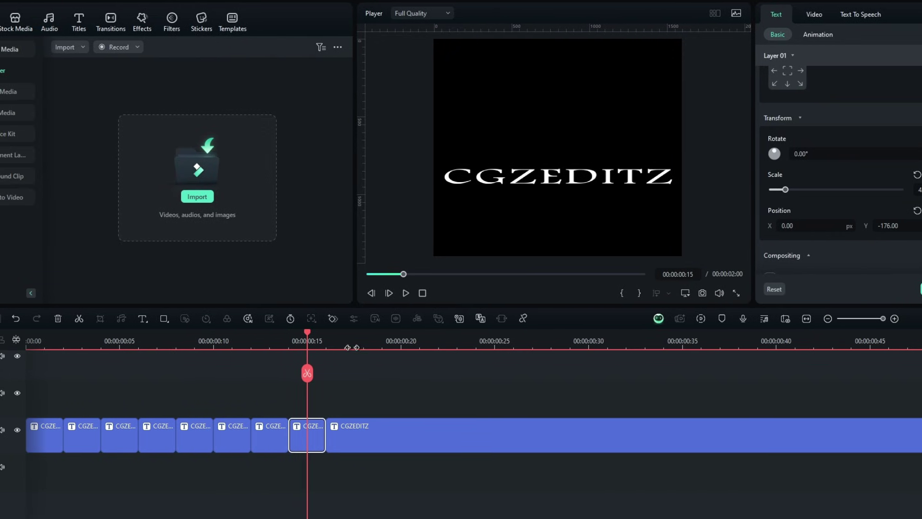
click(344, 342)
drag(286, 358, 66, 372)
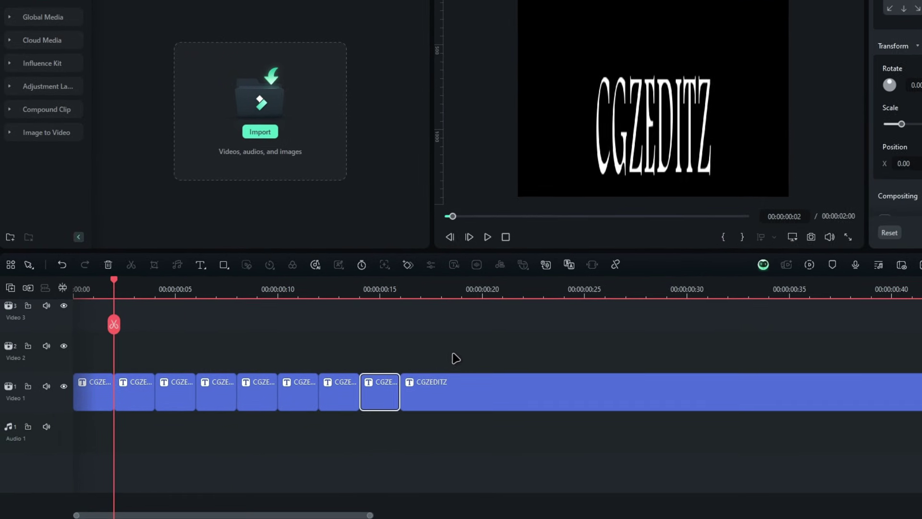
Duplicate the eight short title segments onto Video 1, starting one frame after the Video 2 originals, and label the copies tan.
drag(455, 358, 375, 360)
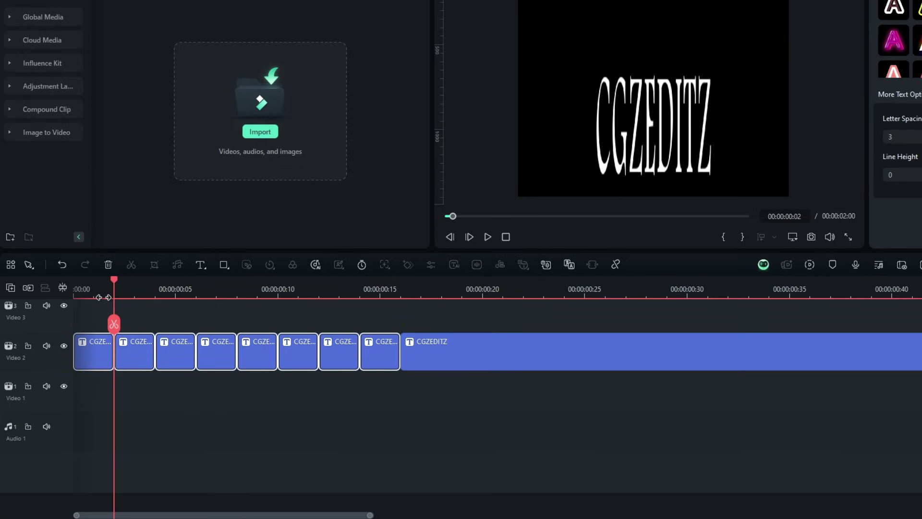
key(ctrl+d)
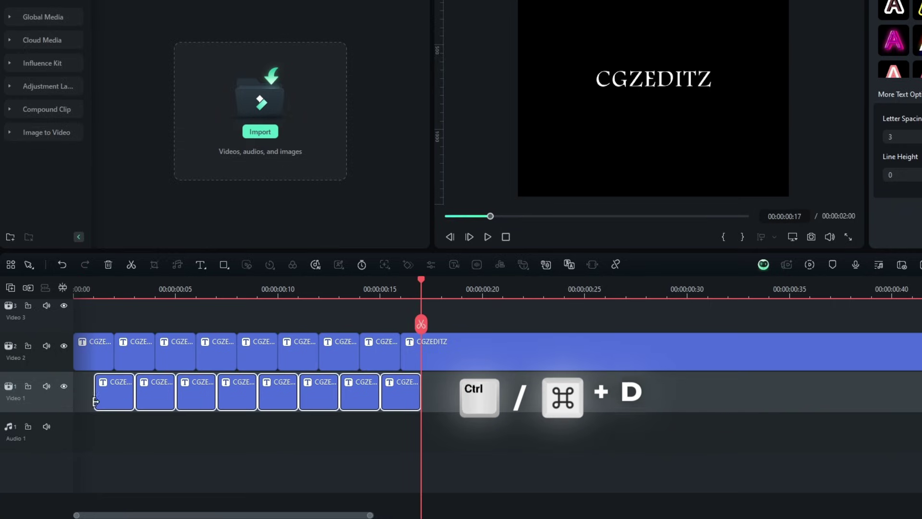
right_click(124, 400)
click(174, 421)
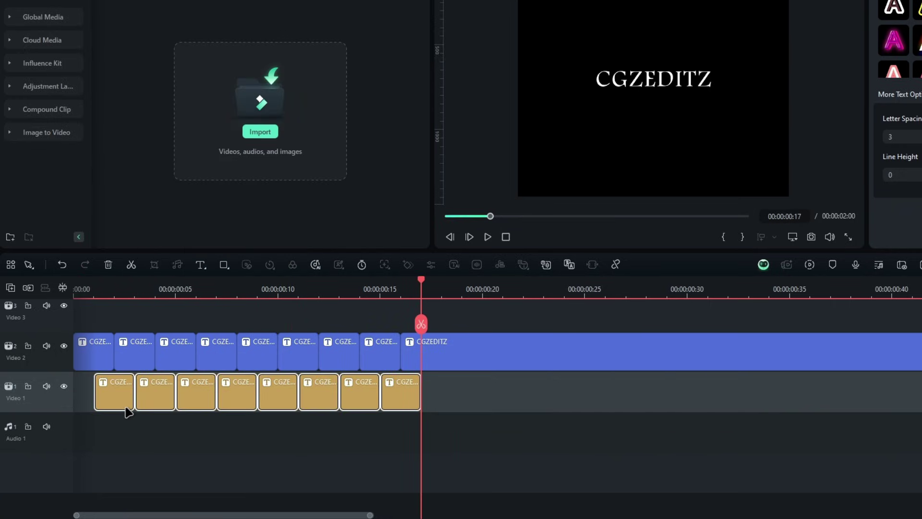
Change the text color of the first tan title copy to light green.
click(136, 299)
click(98, 389)
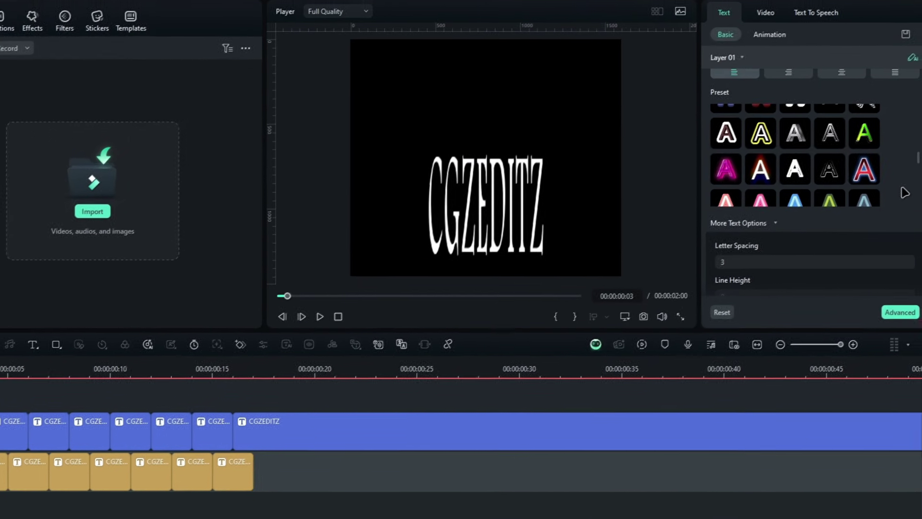
scroll(919, 164, up, 3)
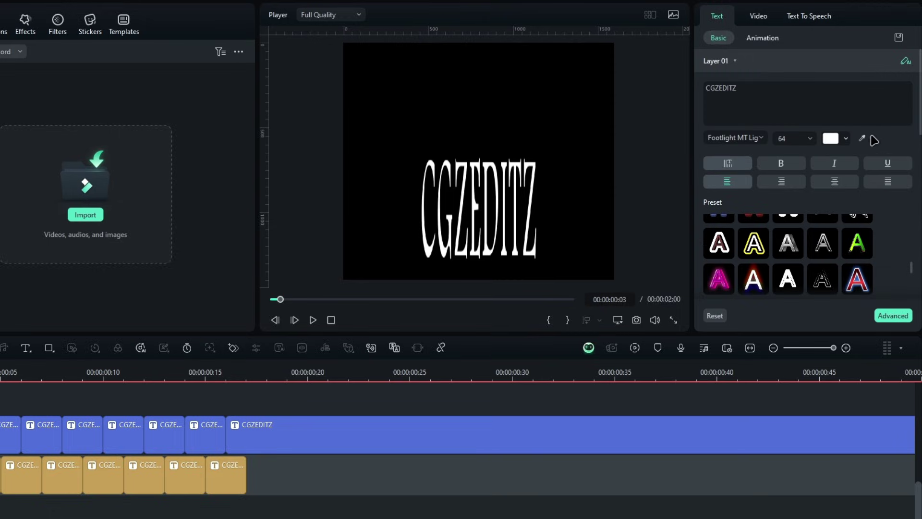
click(846, 139)
click(853, 238)
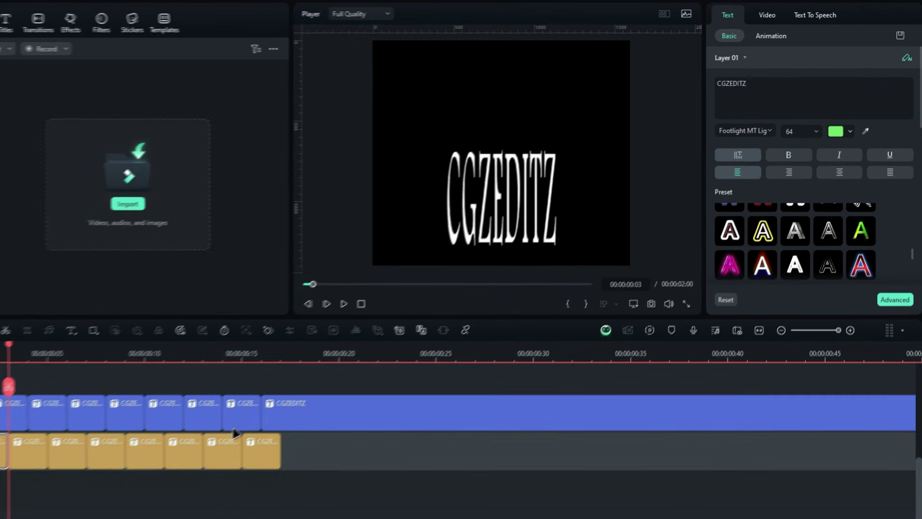
Apply the same light green text color to the second, third and fourth tan title copies.
click(23, 362)
click(61, 450)
click(844, 129)
click(859, 221)
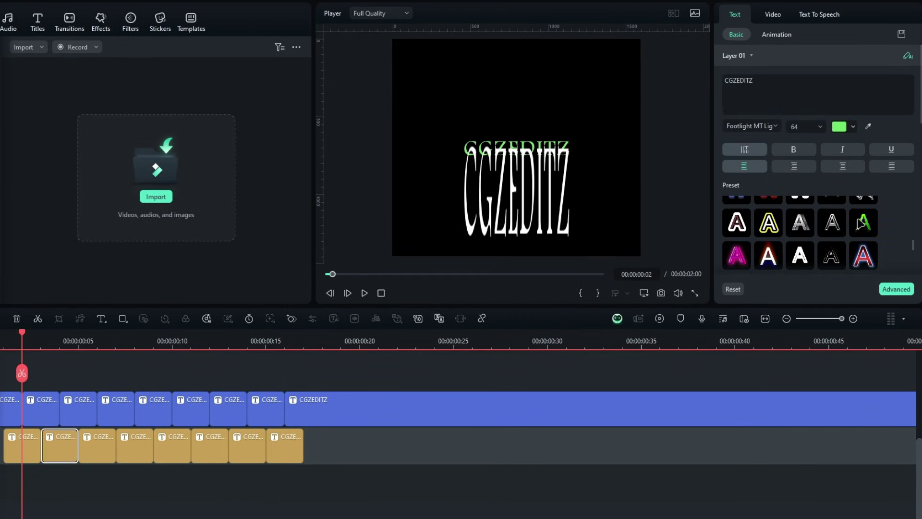
click(841, 127)
click(858, 221)
click(135, 446)
click(842, 127)
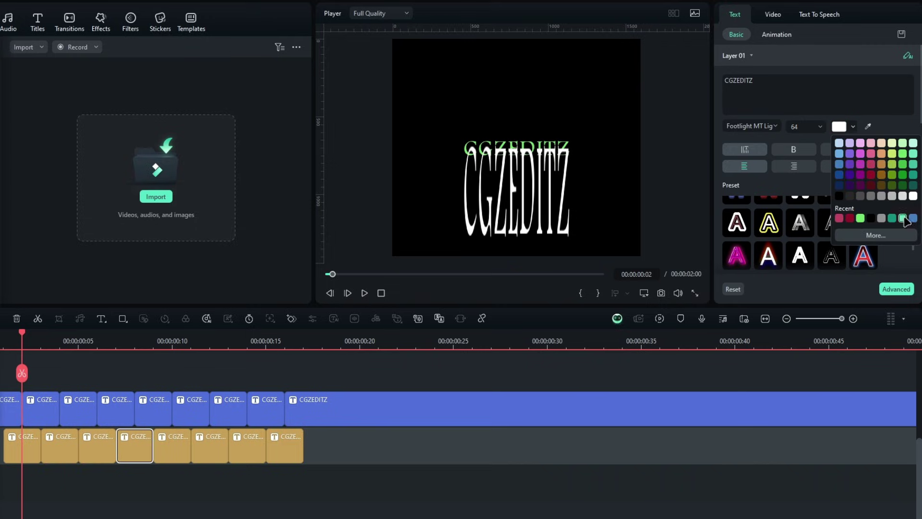
click(858, 221)
Color the text of the fifth through eighth tan title copies light green as well.
click(187, 454)
click(841, 127)
click(860, 218)
click(211, 446)
click(844, 127)
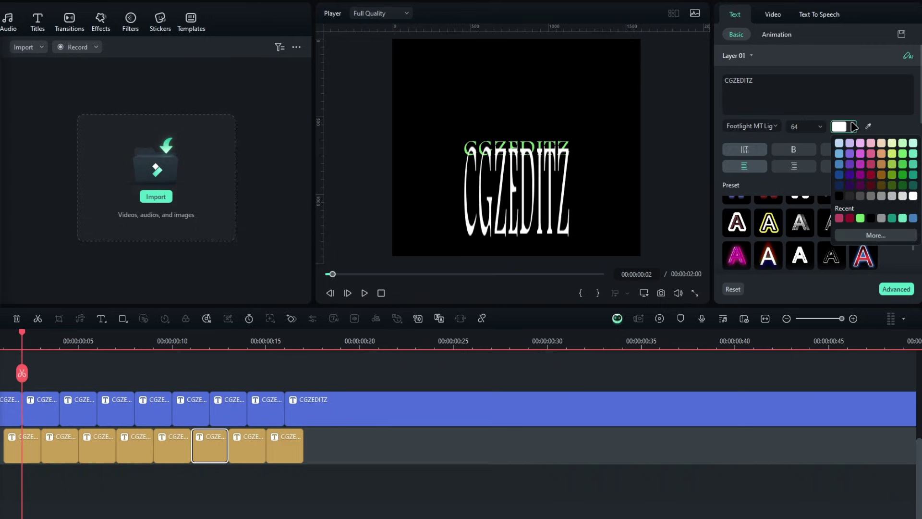
click(859, 220)
click(247, 447)
click(844, 126)
click(860, 219)
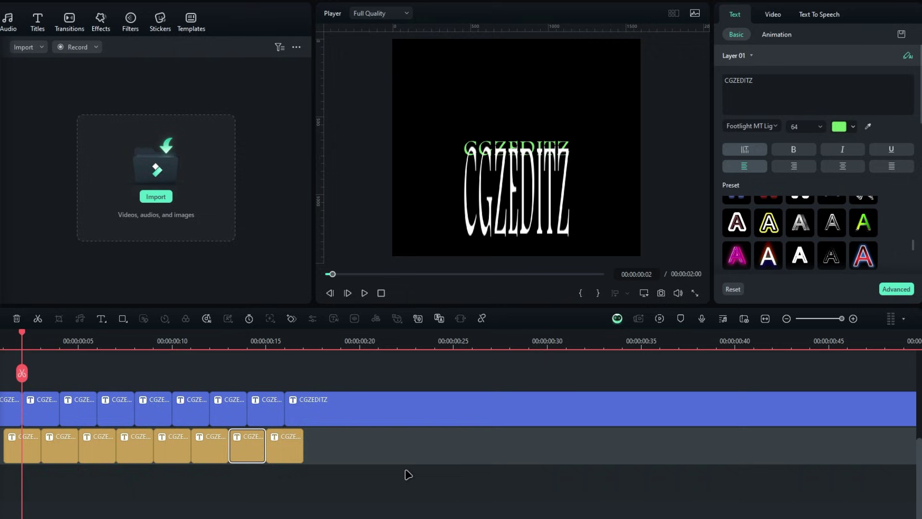
click(844, 126)
click(859, 220)
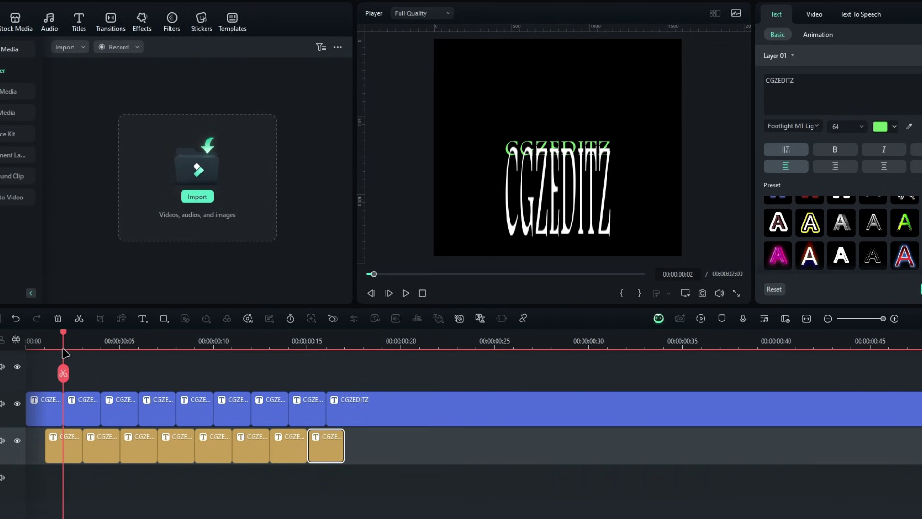
drag(67, 338, 64, 397)
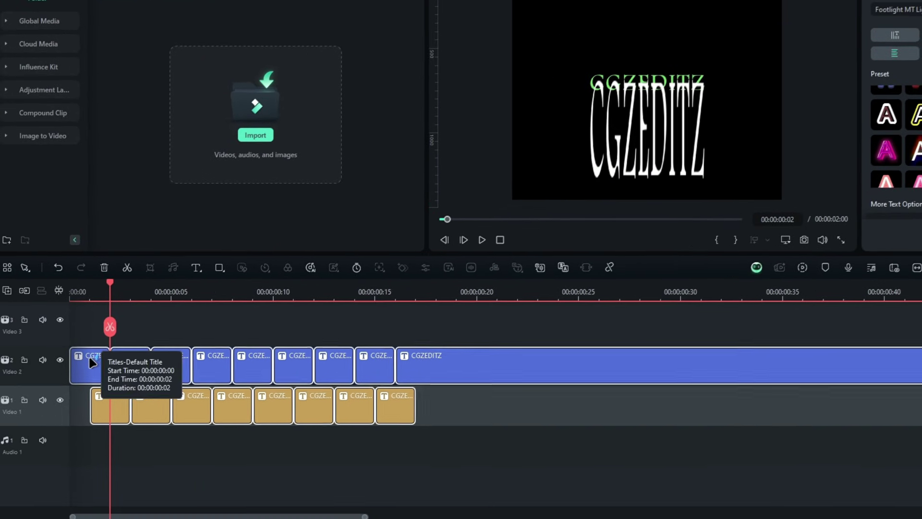
Duplicate the eight tan title segments onto a track beneath them, starting one frame after the tan ones, and label the copies purple.
drag(89, 359, 414, 401)
key(ctrl+d)
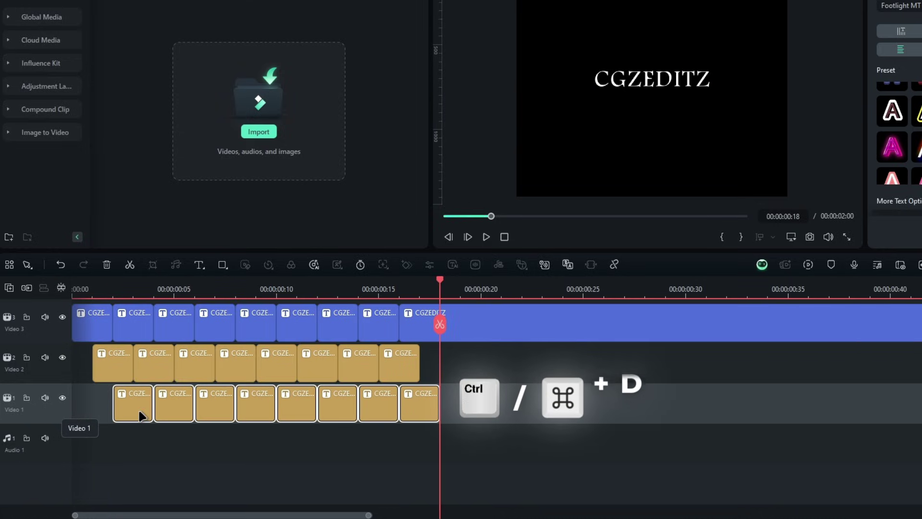
right_click(140, 412)
click(168, 420)
right_click(124, 420)
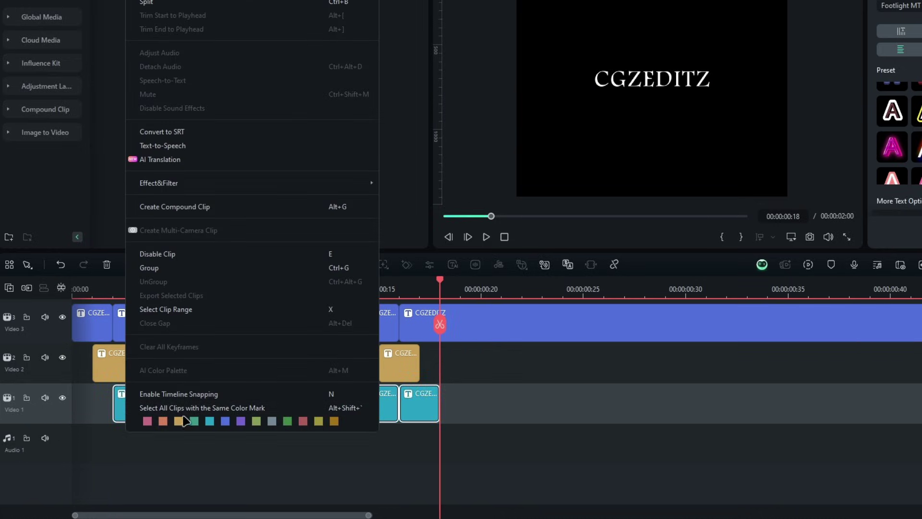
click(188, 421)
Change the text color of the first purple title copy to crimson pink.
click(133, 387)
click(130, 401)
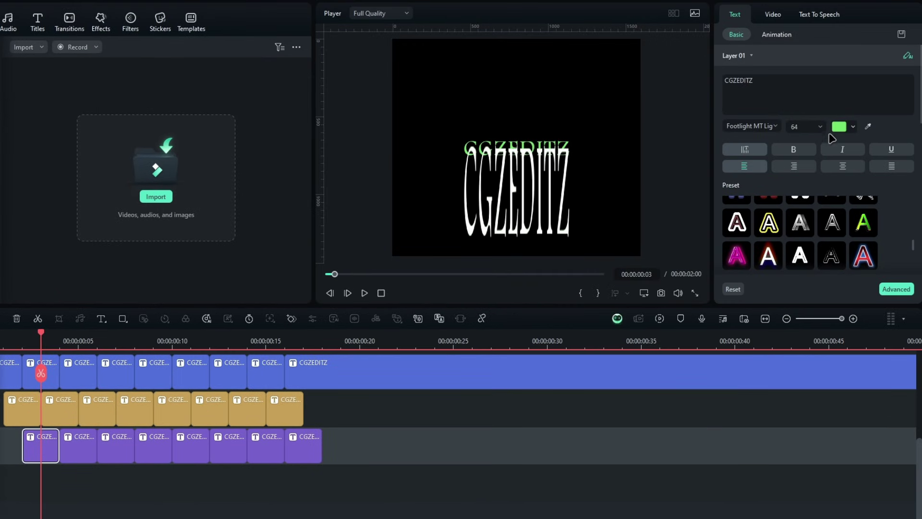
click(844, 127)
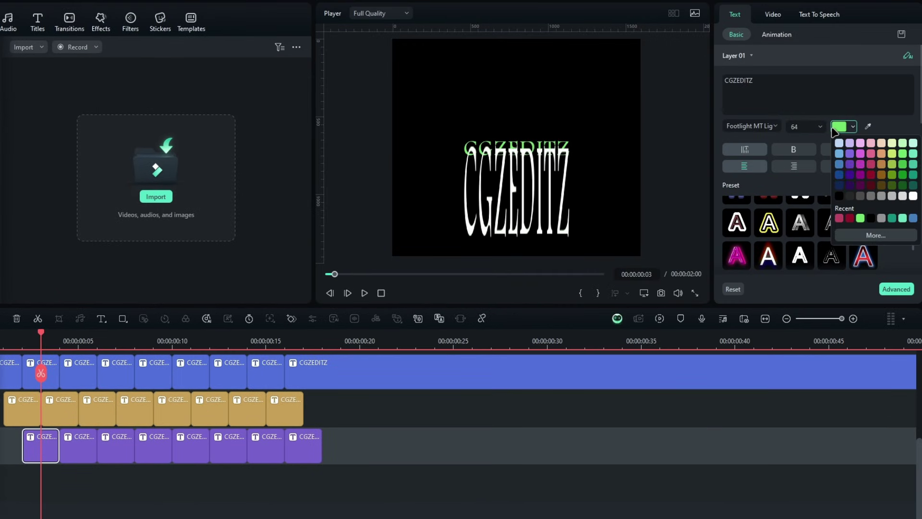
click(871, 164)
click(844, 126)
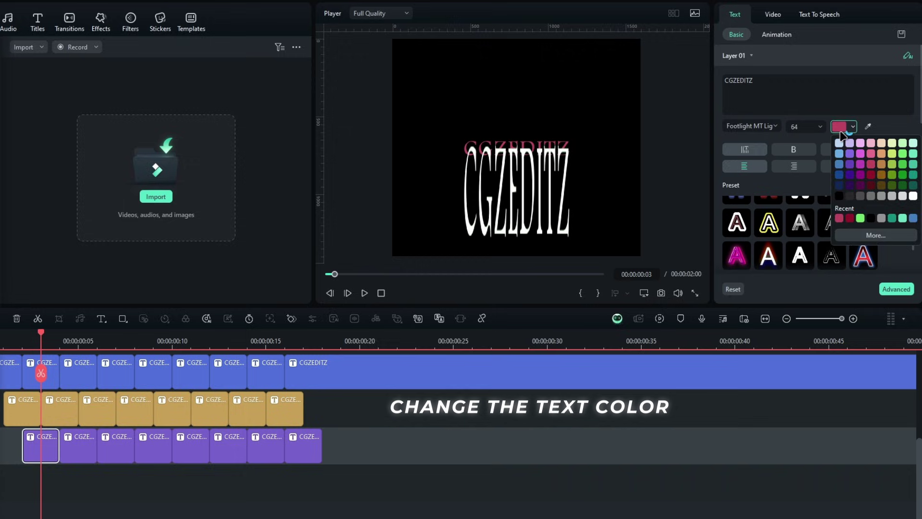
click(871, 174)
click(844, 127)
click(871, 164)
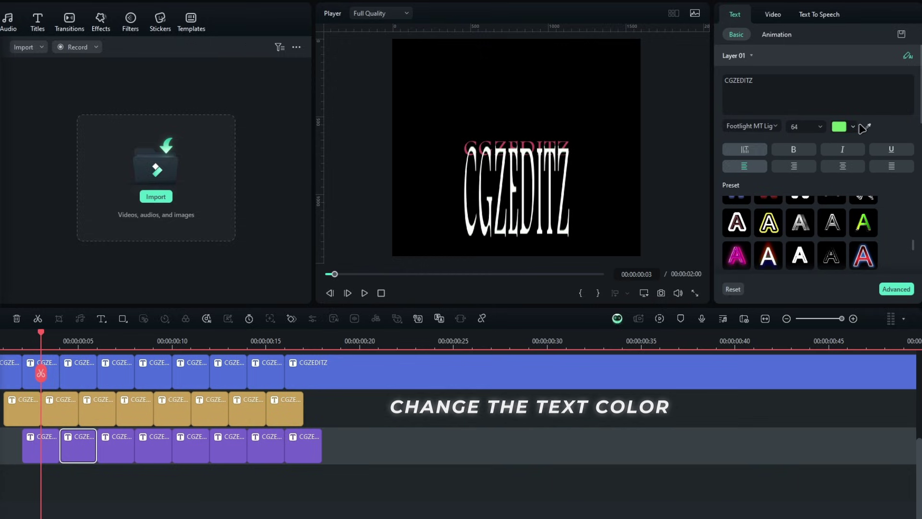
Apply the same crimson pink text color to the second, third and fourth purple title copies.
click(851, 127)
click(871, 164)
click(851, 126)
click(871, 164)
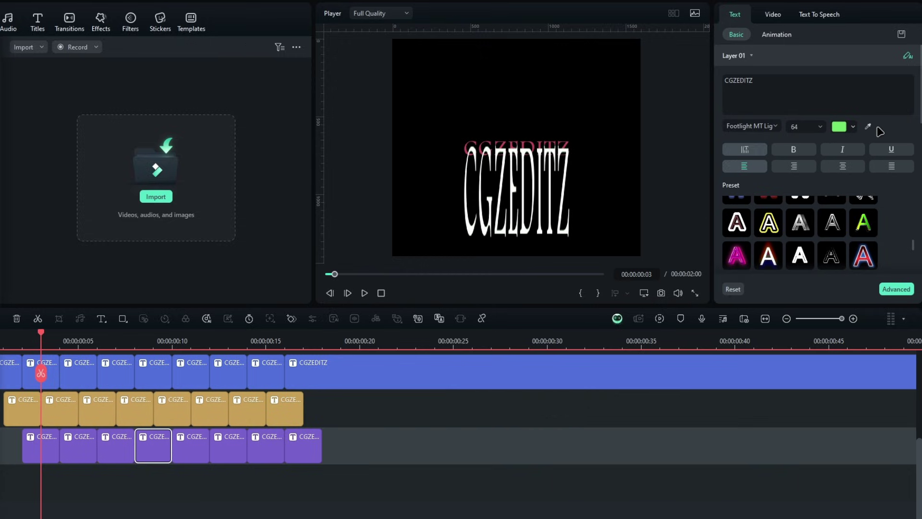
click(852, 126)
click(871, 165)
Color the text of the fifth through eighth purple title copies crimson pink as well.
click(853, 126)
click(871, 164)
click(228, 446)
click(853, 126)
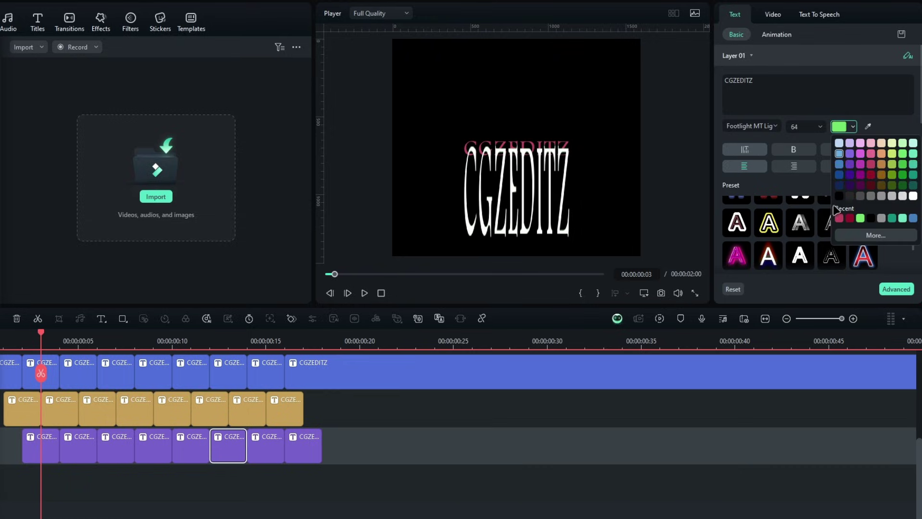
click(871, 164)
click(266, 447)
click(853, 126)
click(839, 218)
click(303, 447)
click(853, 127)
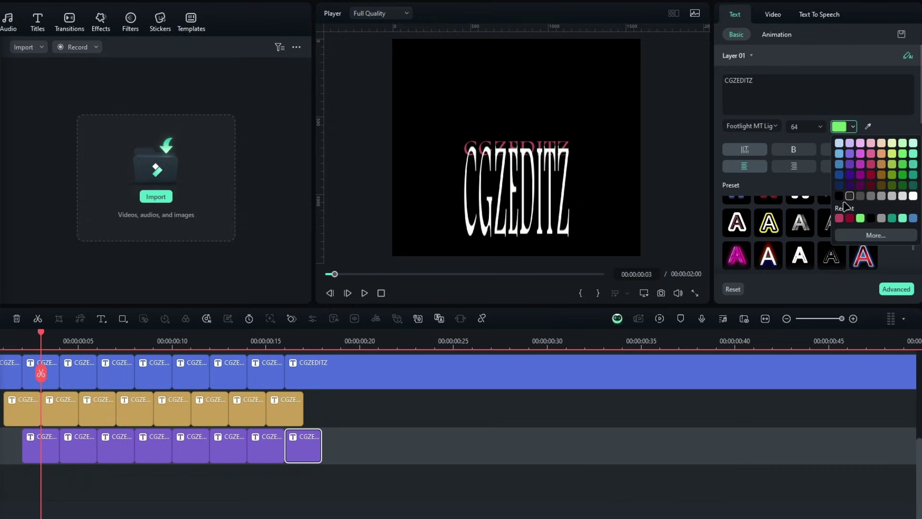
click(839, 218)
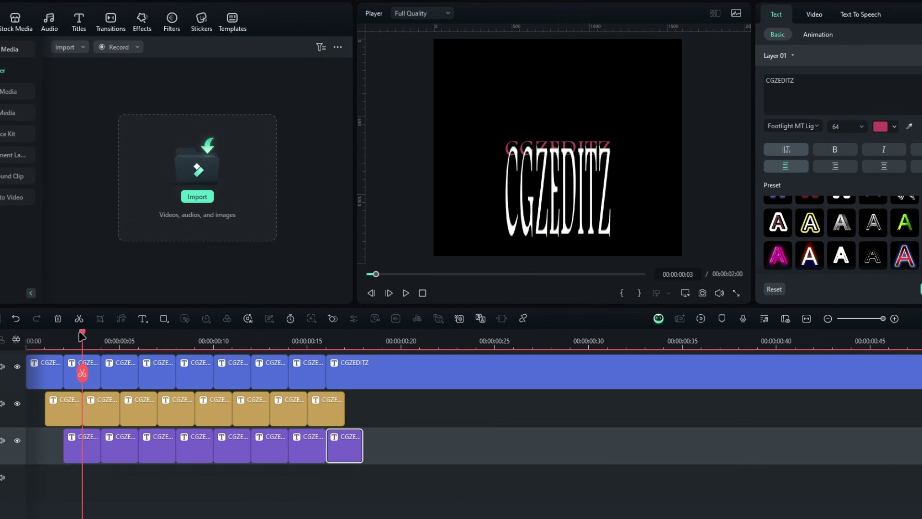
Copy the second, fourth and sixth short segments of all three layers and paste them above the existing tracks at 00:00:00:53.
drag(143, 341, 405, 349)
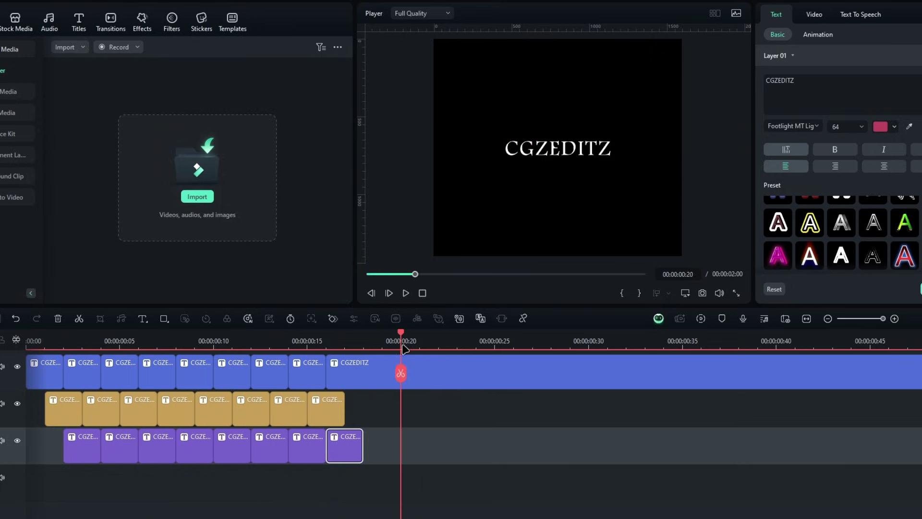
drag(345, 354, 407, 356)
scroll(245, 349, down, 2)
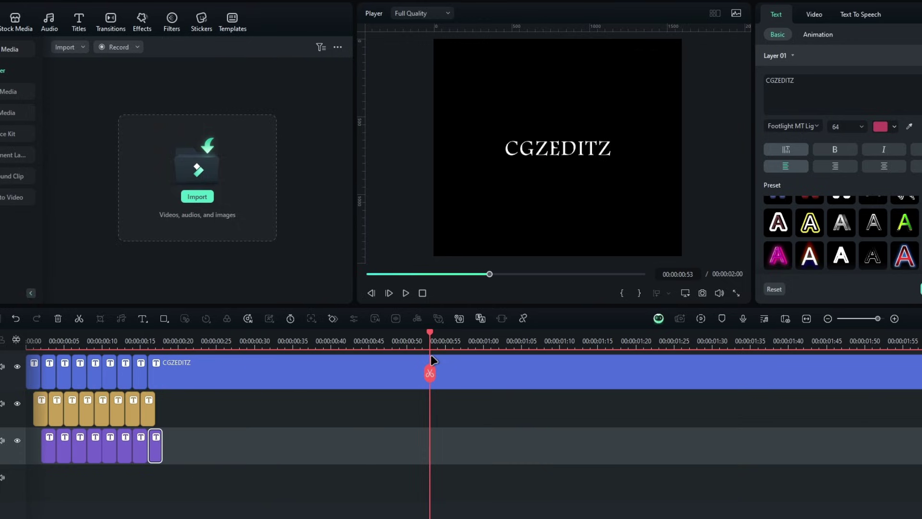
scroll(397, 399, up, 1)
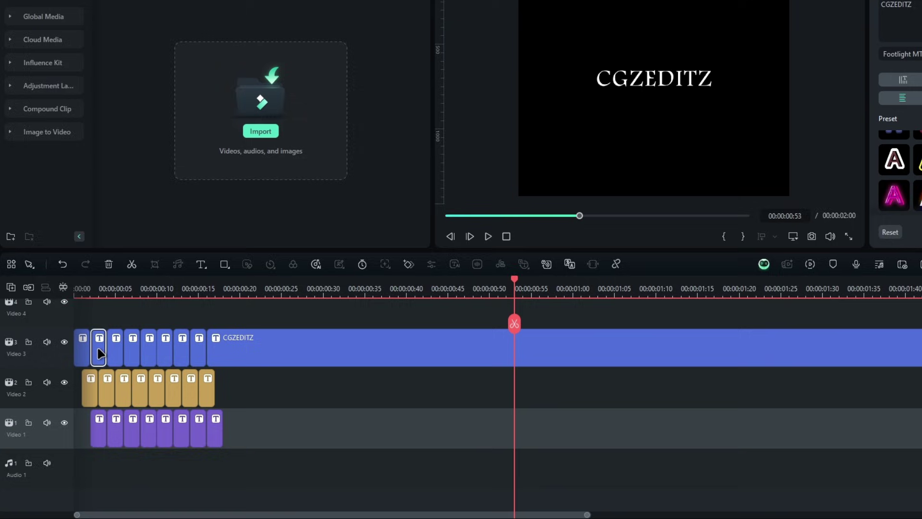
ctrl+click(108, 384)
ctrl+click(115, 422)
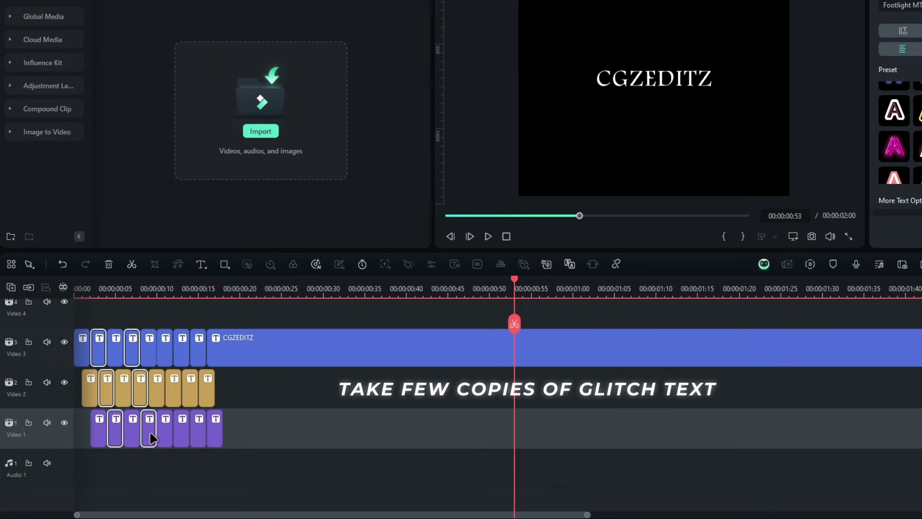
ctrl+click(181, 427)
ctrl+click(175, 389)
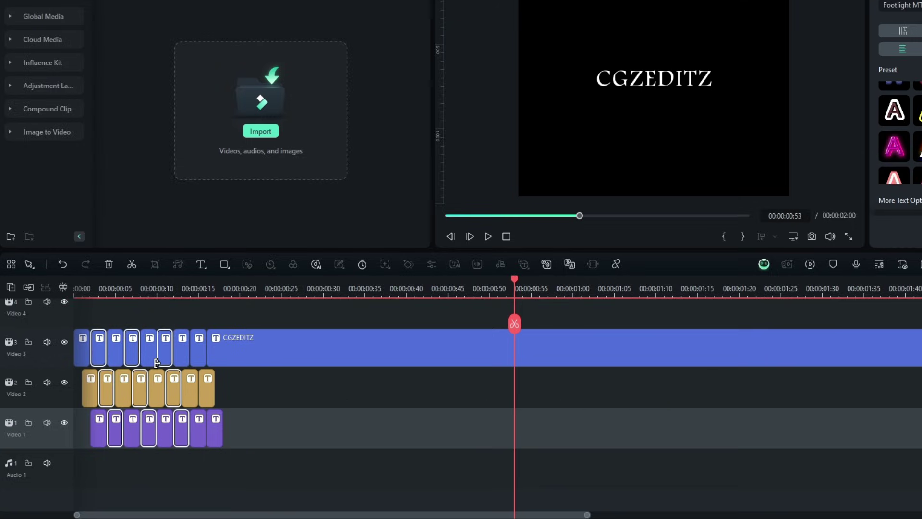
click(37, 319)
key(ctrl+v)
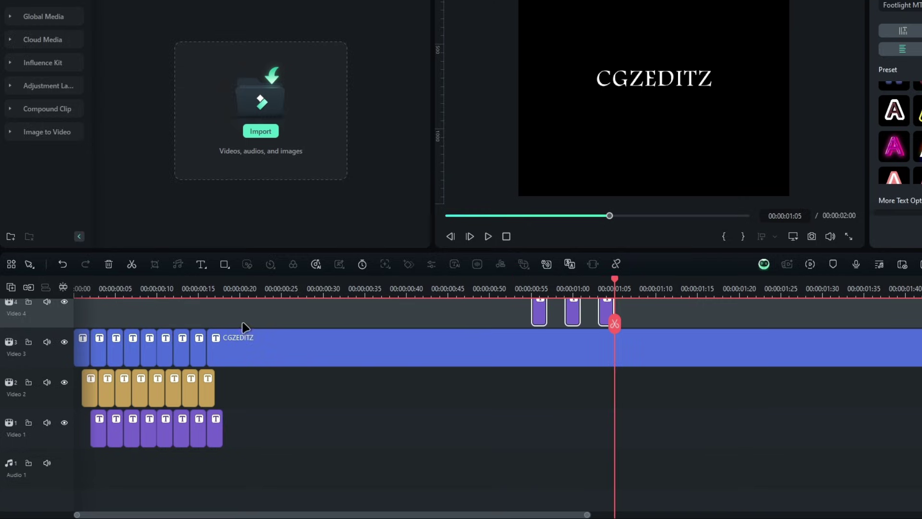
Close the gaps between the pasted segments and move the tan and purple ones down onto their matching tan and purple tracks.
drag(472, 330, 494, 406)
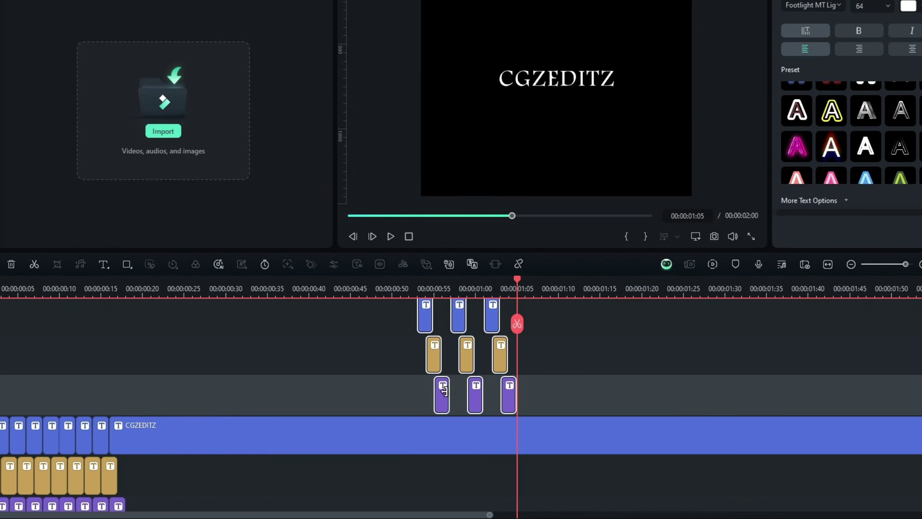
right_click(444, 390)
click(501, 316)
drag(399, 350, 545, 413)
drag(469, 358, 456, 423)
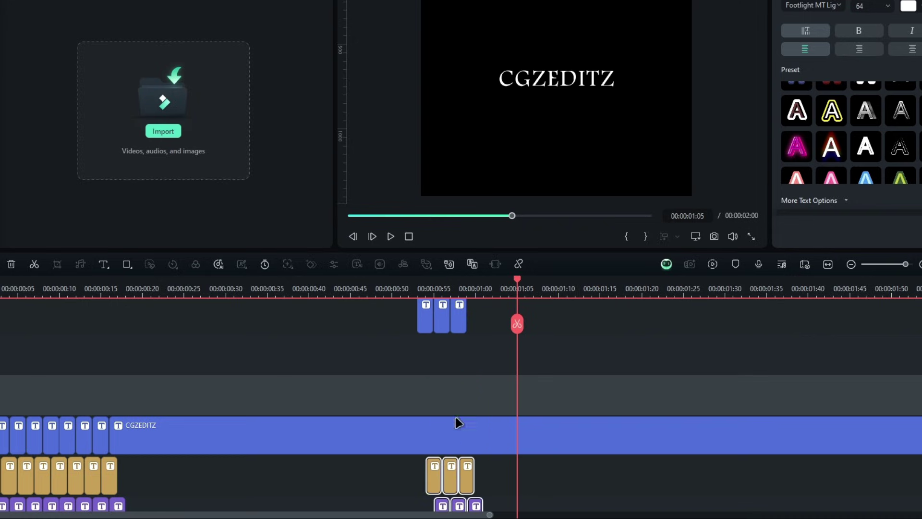
drag(469, 354, 442, 384)
Split the long title at 00:00:00:53 and place its second part on Video 4, directly after the three pasted blue segments.
click(417, 288)
click(446, 348)
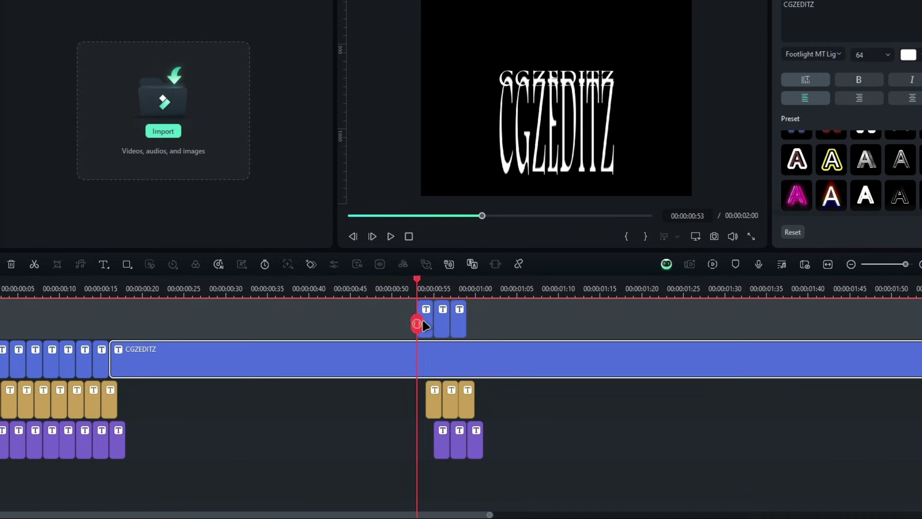
click(419, 321)
drag(426, 349, 472, 315)
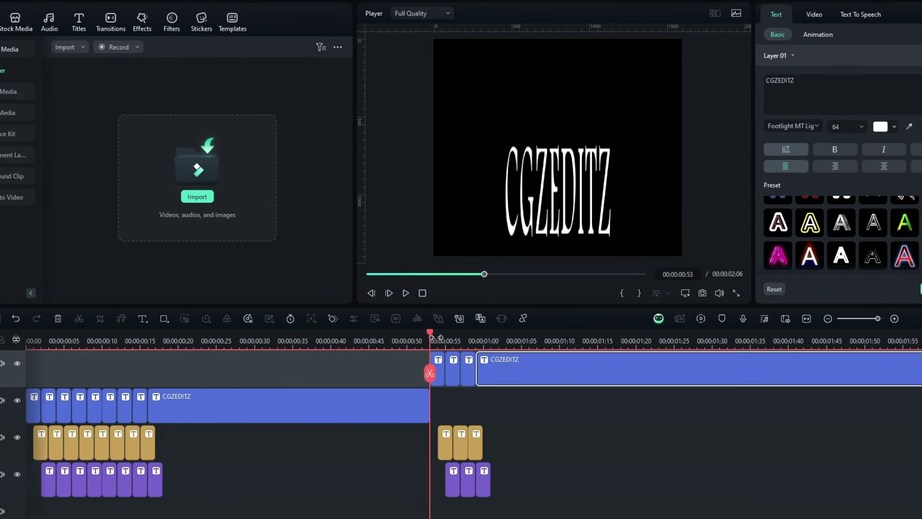
Copy the 24 short opening segments of all three layers and paste them above the existing tracks at 00:00:02:00.
drag(431, 339, 544, 375)
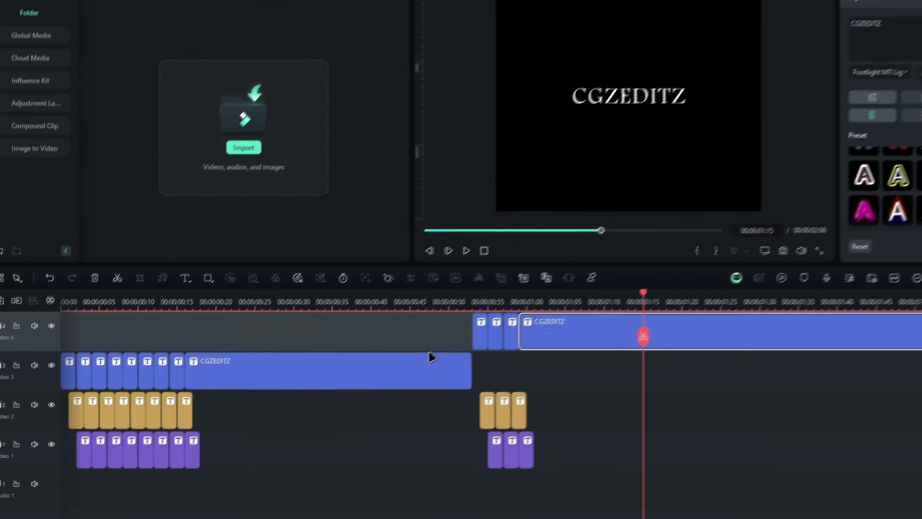
drag(77, 330, 247, 468)
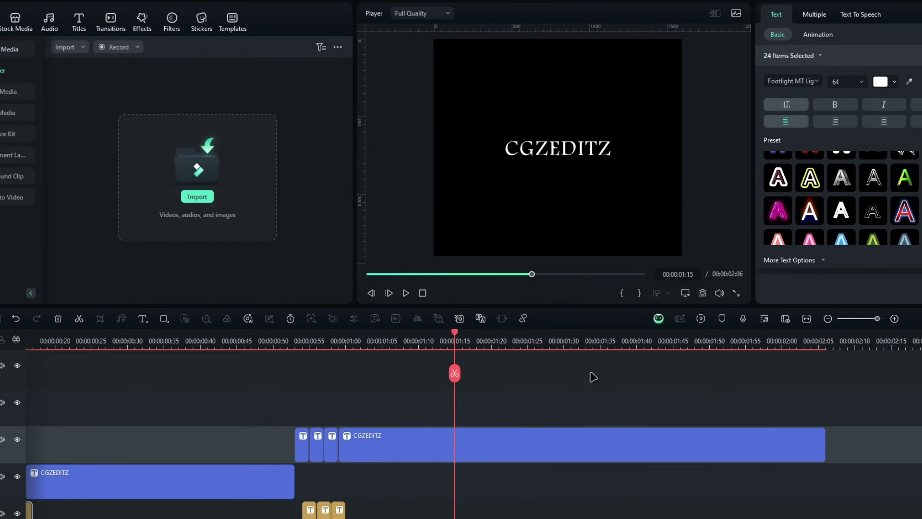
click(660, 289)
drag(565, 342, 782, 342)
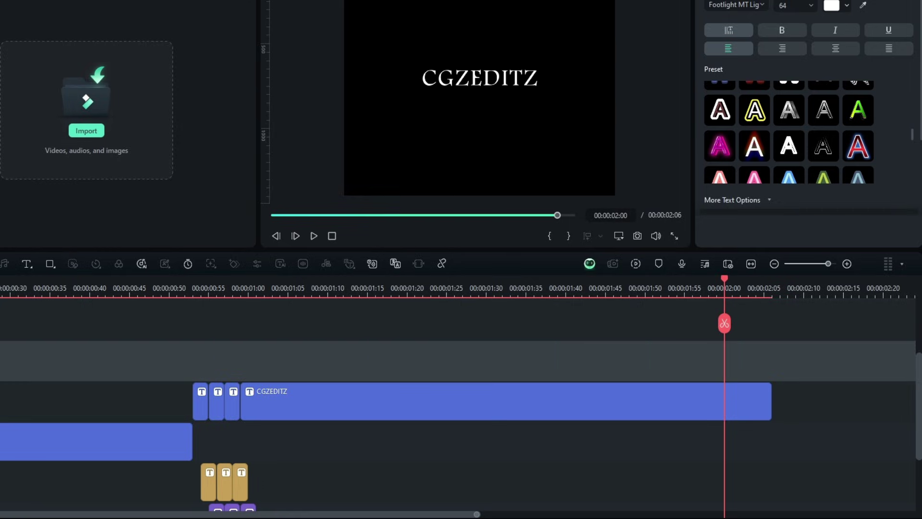
key(ctrl+v)
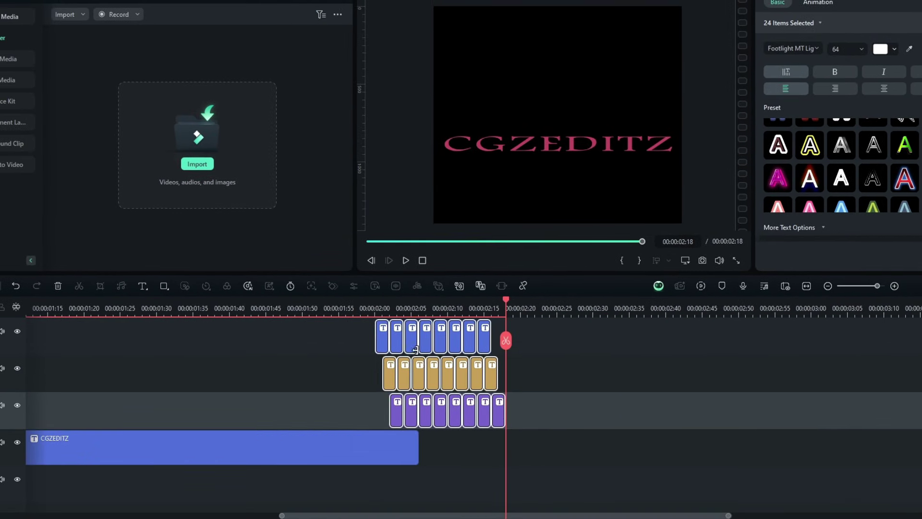
Reorder the tracks of the pasted ending segments, with blue lowest, tan above it and purple uppermost.
drag(353, 365, 536, 428)
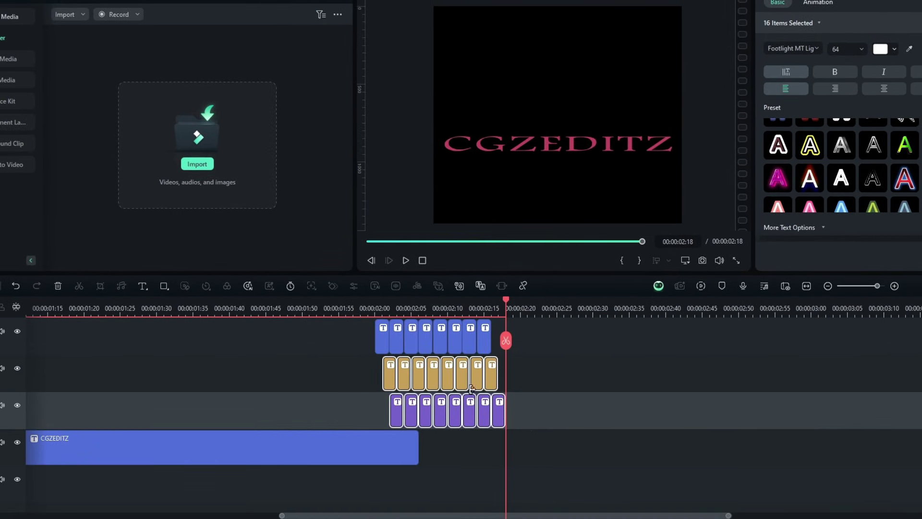
drag(400, 408, 393, 321)
click(367, 368)
drag(505, 403, 384, 483)
drag(361, 330, 492, 333)
drag(486, 333, 486, 442)
drag(360, 371, 492, 374)
scroll(432, 354, down, 2)
drag(388, 335, 387, 368)
Trim the end of the second long title to 00:00:02:00, where the pasted ending segments begin.
drag(376, 315, 502, 318)
drag(364, 366, 675, 405)
drag(658, 404, 696, 405)
scroll(478, 408, down, 3)
drag(457, 479, 393, 478)
click(806, 286)
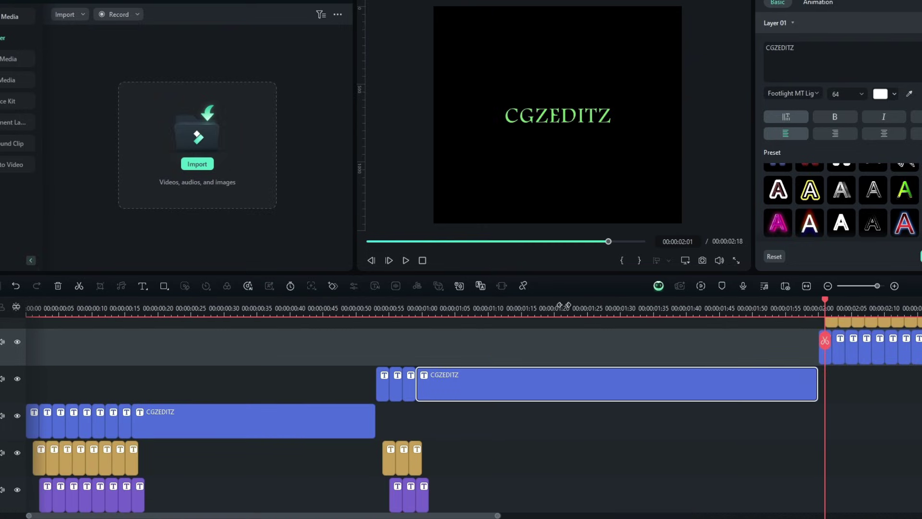
Move the 24 ending segments down one track, with the blue ones directly following the second long title.
scroll(483, 354, right, 3)
drag(607, 370, 416, 299)
drag(488, 458, 489, 496)
scroll(447, 350, down, 2)
scroll(447, 350, left, 4)
scroll(528, 348, down, 1)
scroll(529, 348, right, 3)
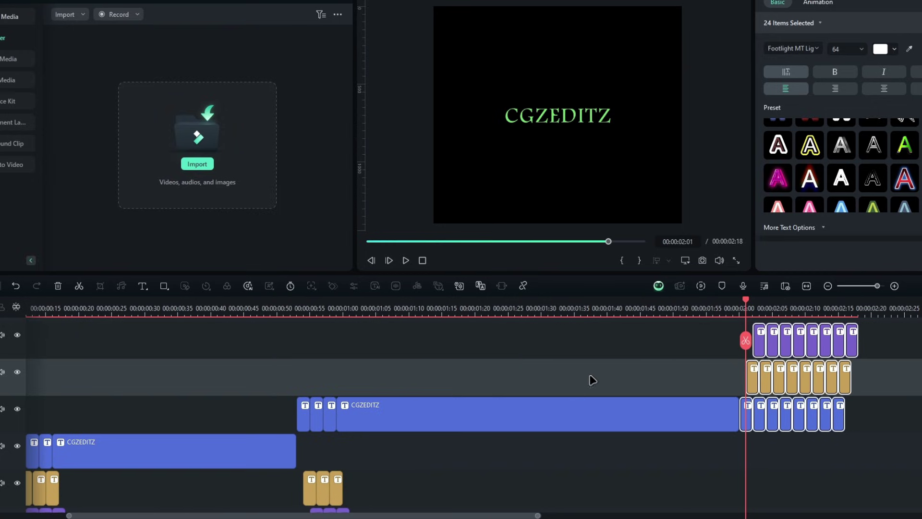
Shift the second long title, its three short blue segments and all ending segments down one track, in line with the first long title.
drag(297, 330, 879, 438)
drag(519, 426, 515, 438)
scroll(499, 404, down, 2)
scroll(500, 403, left, 2)
Play the complete glitch title sequence from the beginning to check the effect.
click(376, 304)
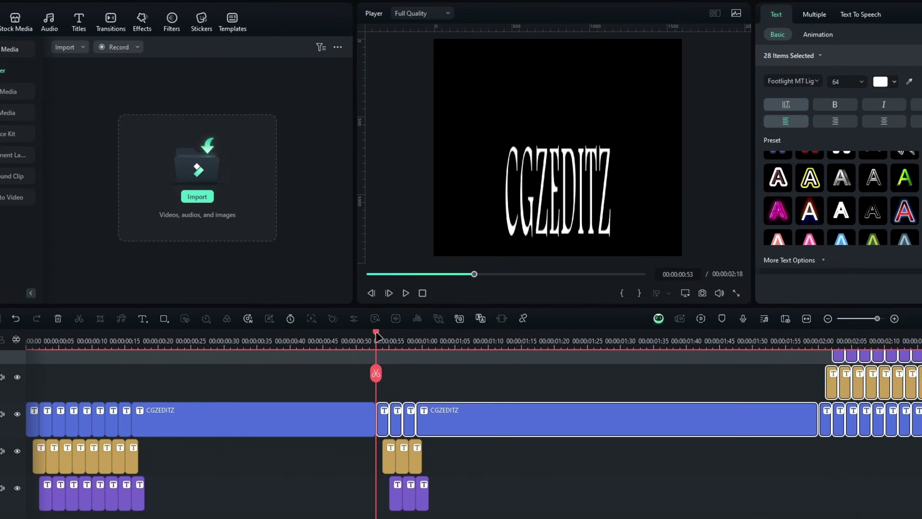
drag(377, 337, 148, 317)
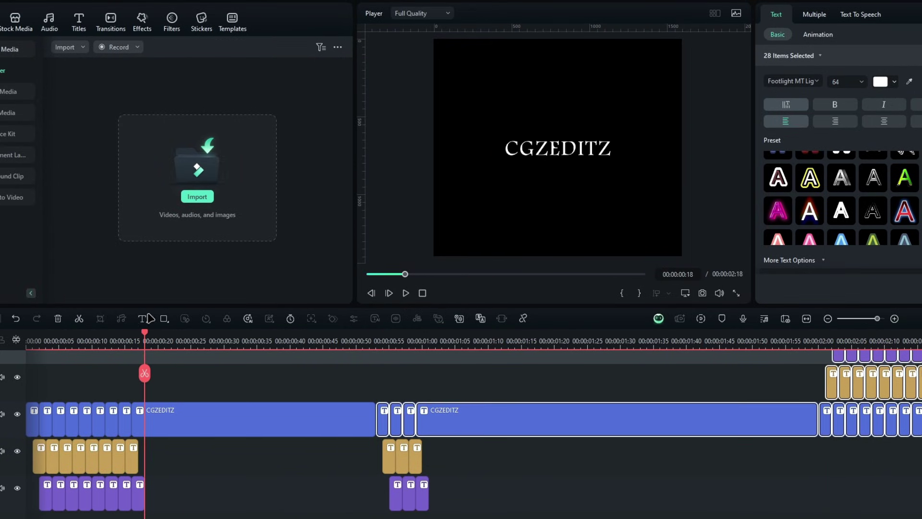
key(Home)
click(197, 389)
key(space)
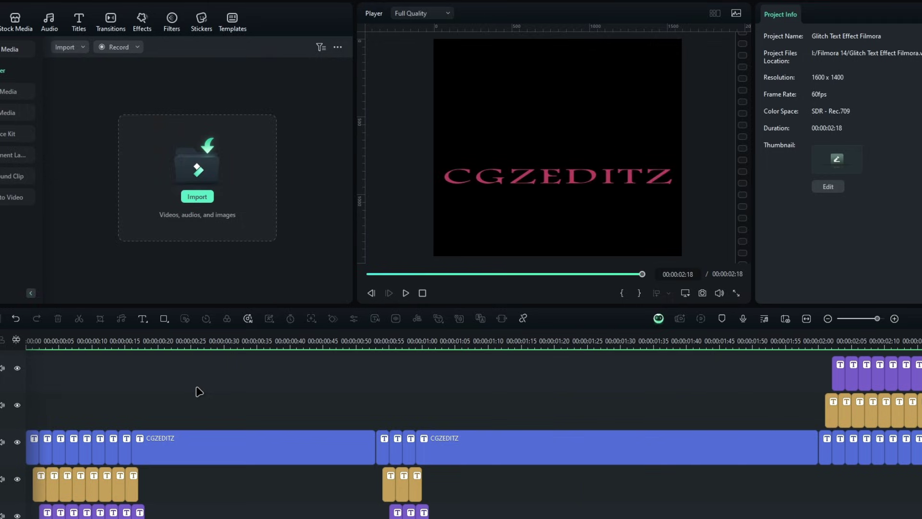
key(space)
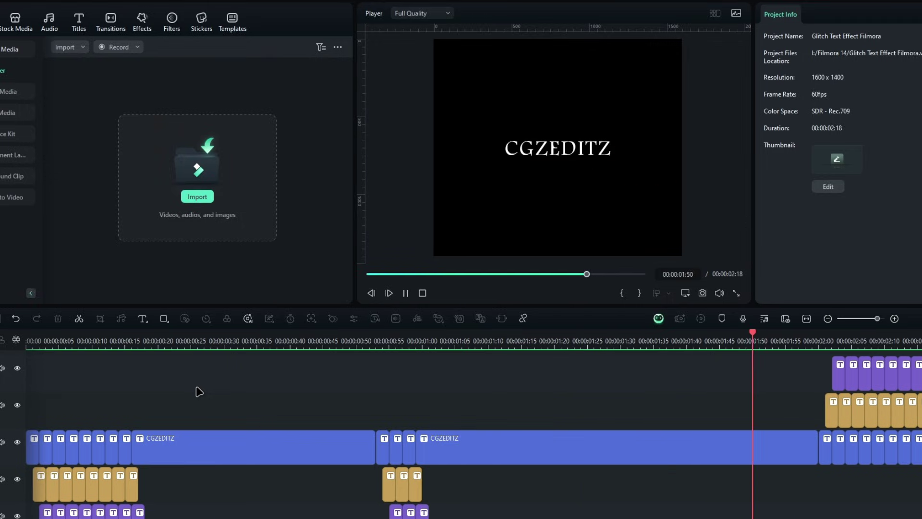
key(space)
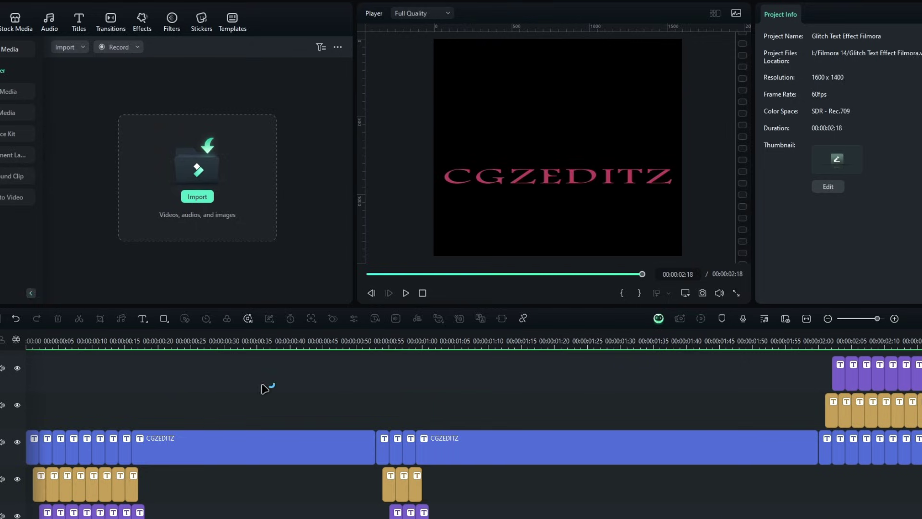
Change the first long title's fill type to Gradient Fill in the advanced text editor.
click(269, 341)
key(space)
click(313, 441)
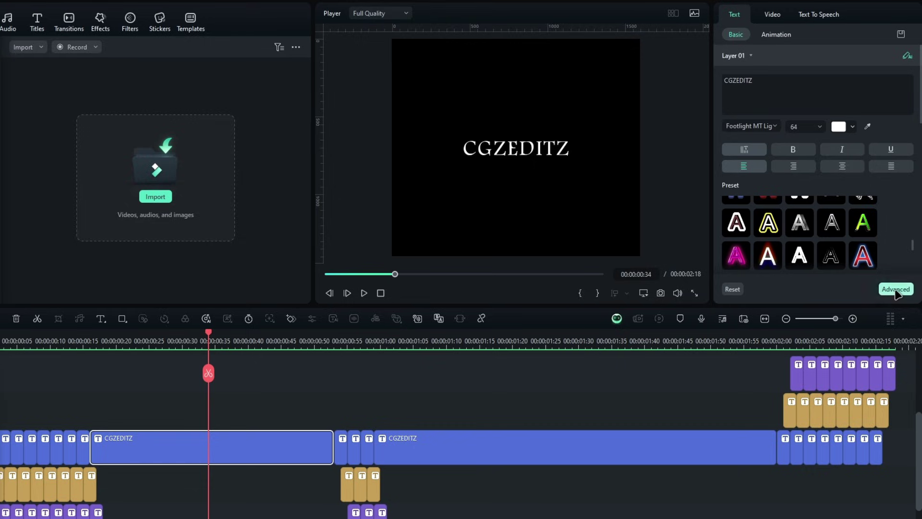
click(895, 289)
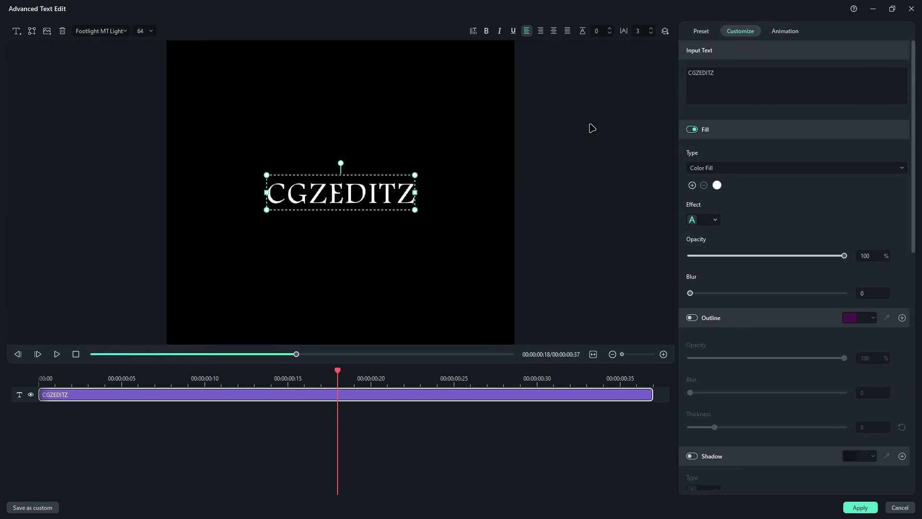
click(778, 168)
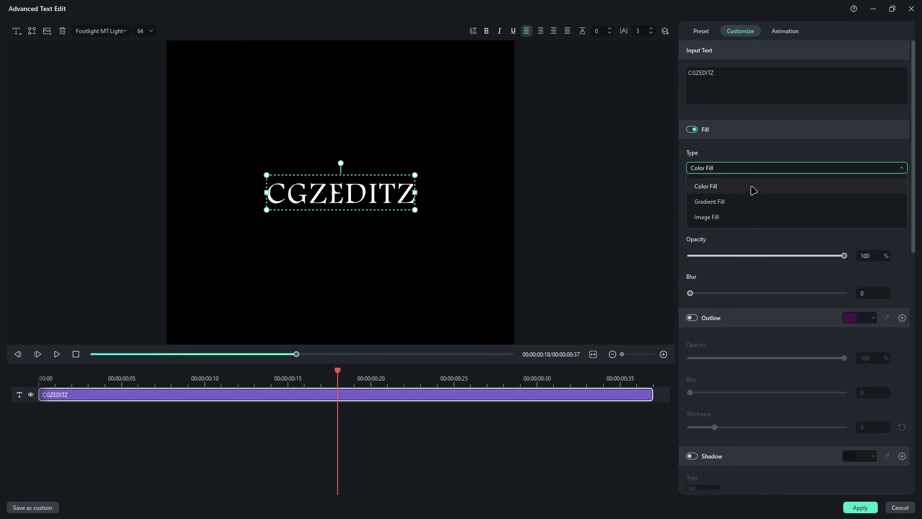
click(751, 199)
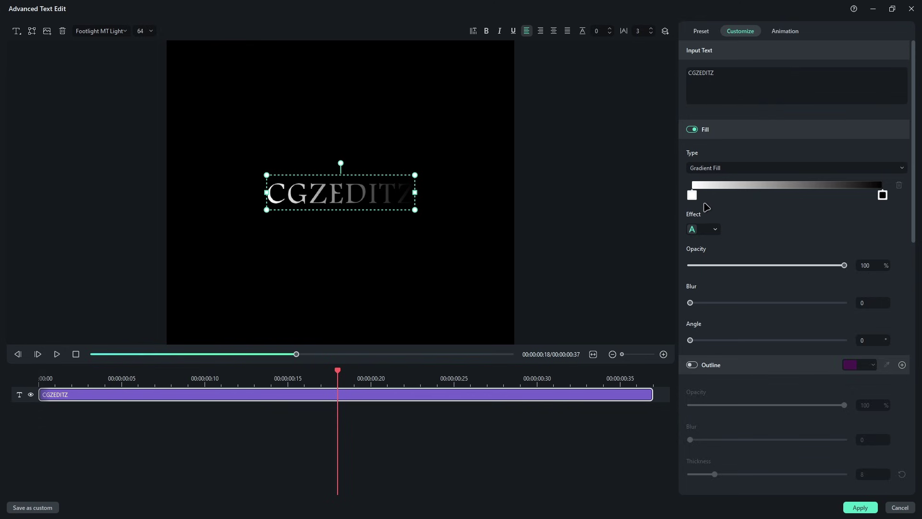
Set the first long title's gradient angle to 270° and its black end stop to mid grey, and apply the changes.
drag(703, 340, 795, 340)
click(873, 339)
text(270)
key(Return)
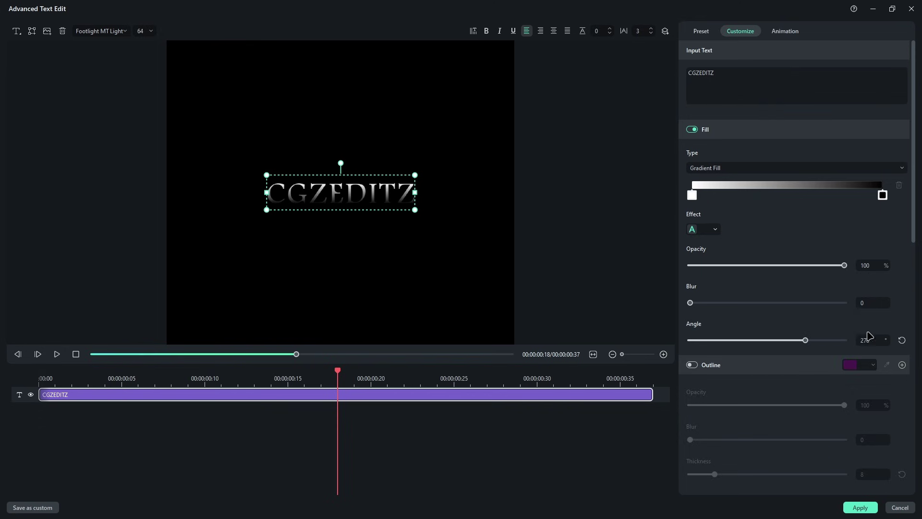
click(883, 195)
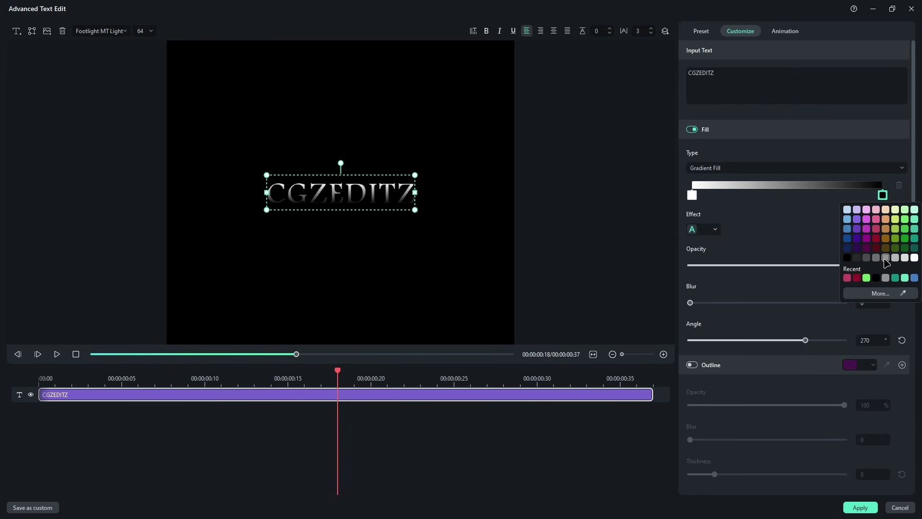
click(886, 258)
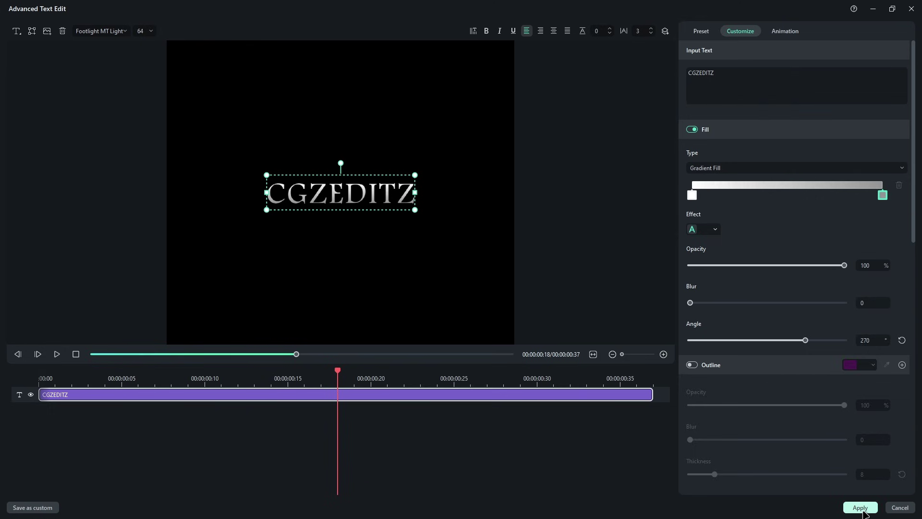
click(863, 510)
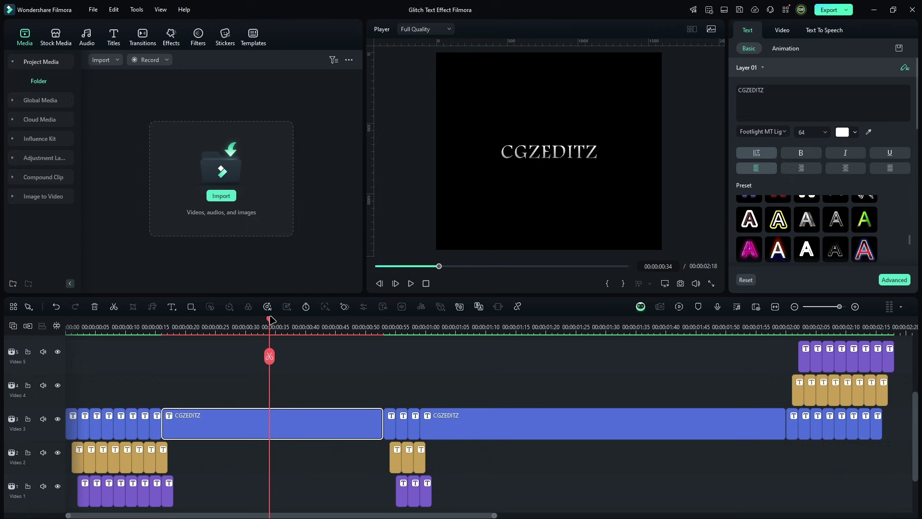
Switch the second long title to a Gradient Fill in the advanced text editor.
drag(271, 321, 504, 334)
click(542, 423)
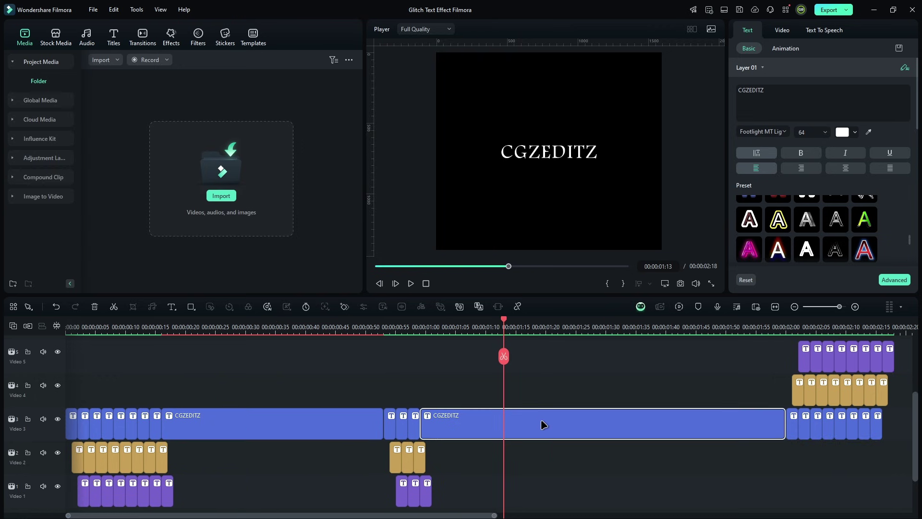
click(887, 280)
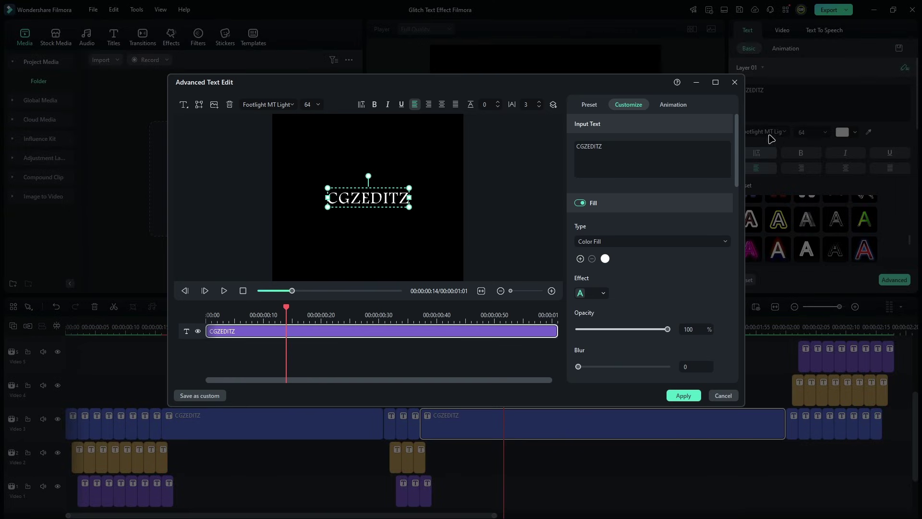
click(716, 83)
click(729, 169)
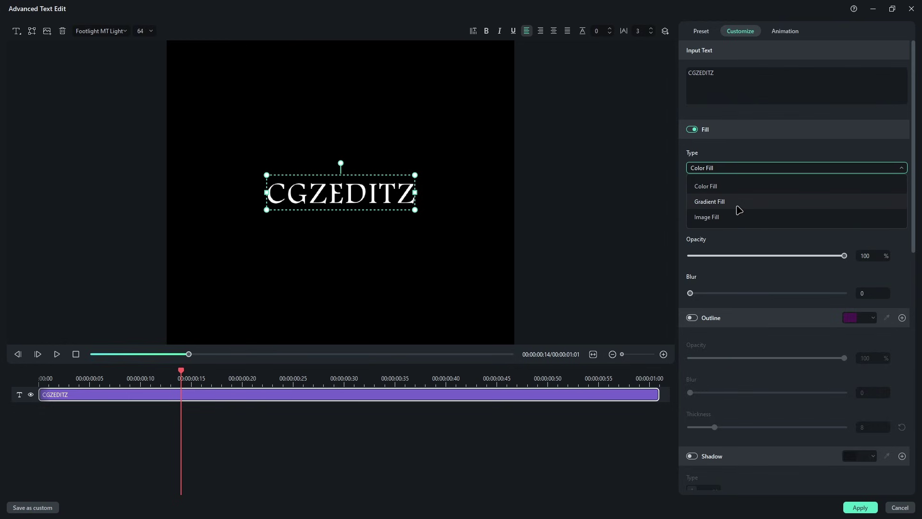
click(736, 200)
Set the second long title's gradient end stop to the recent grey and its angle to 270°, and apply the changes.
click(883, 196)
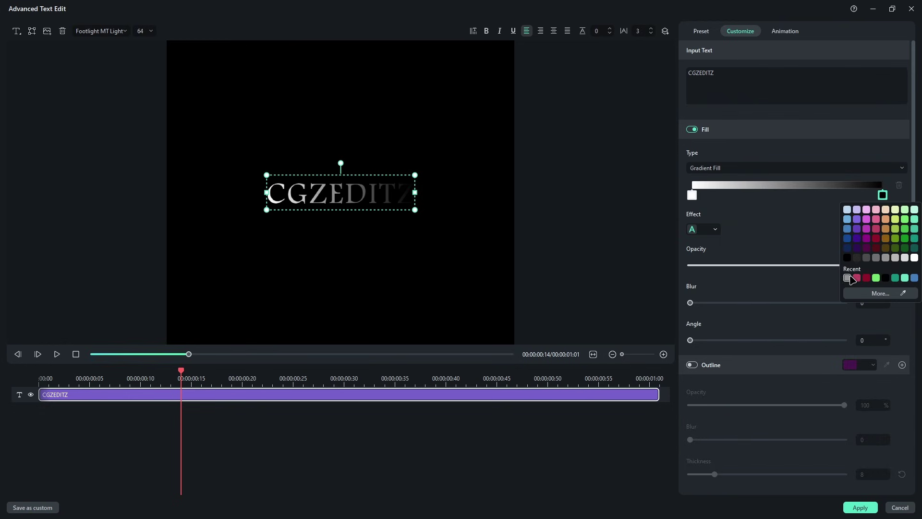
click(849, 278)
click(864, 340)
text(270)
key(Return)
click(860, 507)
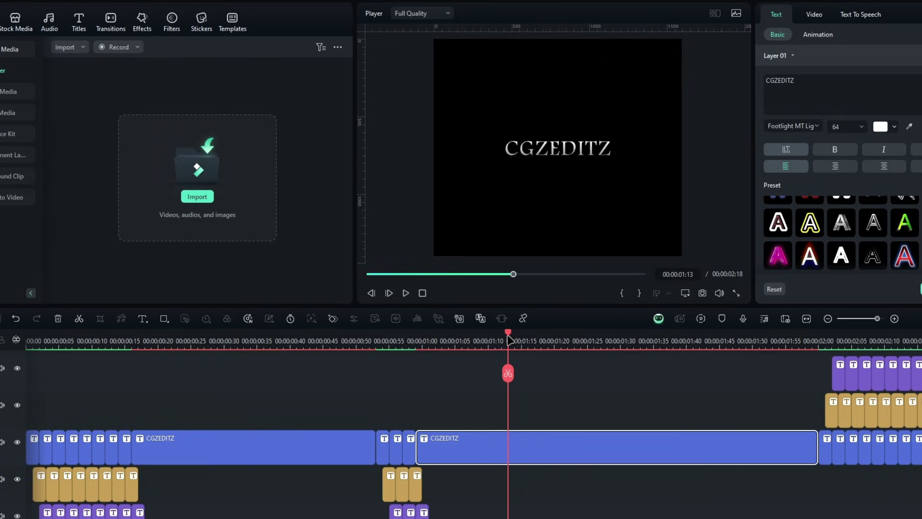
Combine all the title segments on the timeline into one compound clip named "Text".
drag(510, 340, 240, 335)
scroll(329, 371, down, 2)
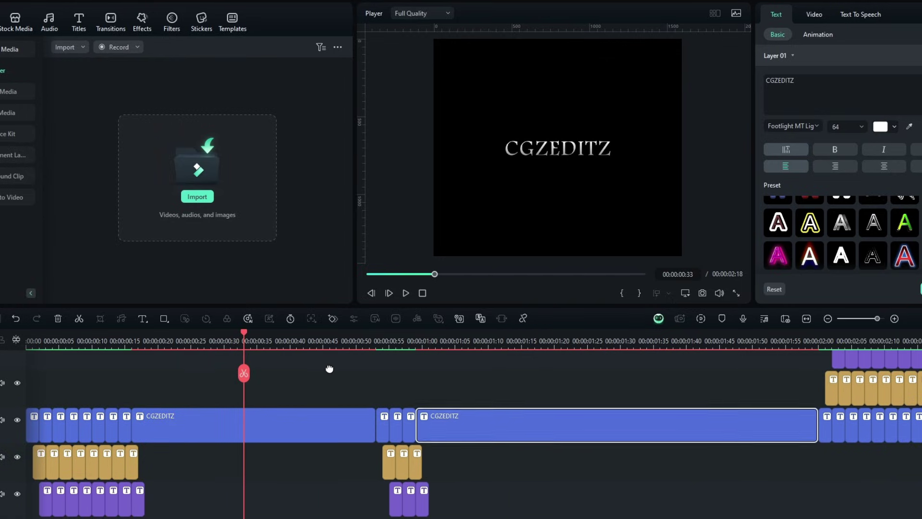
scroll(344, 375, up, 1)
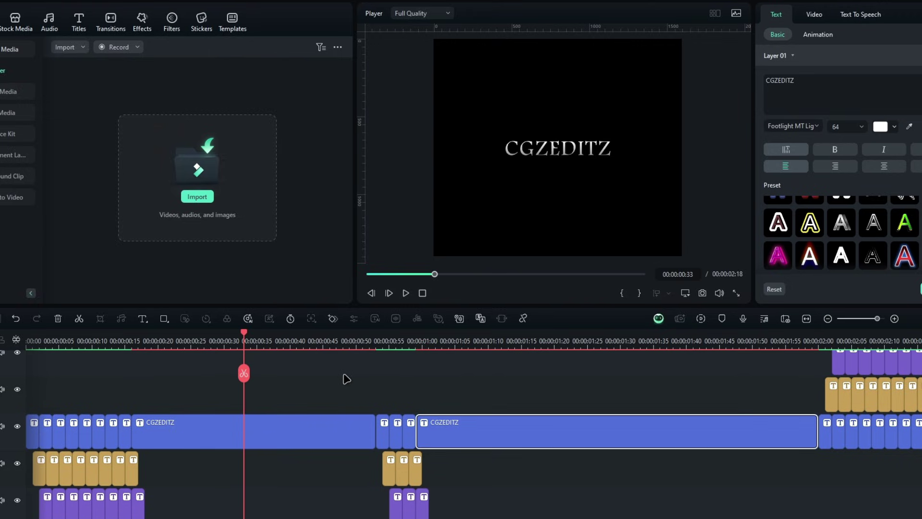
key(ctrl+a)
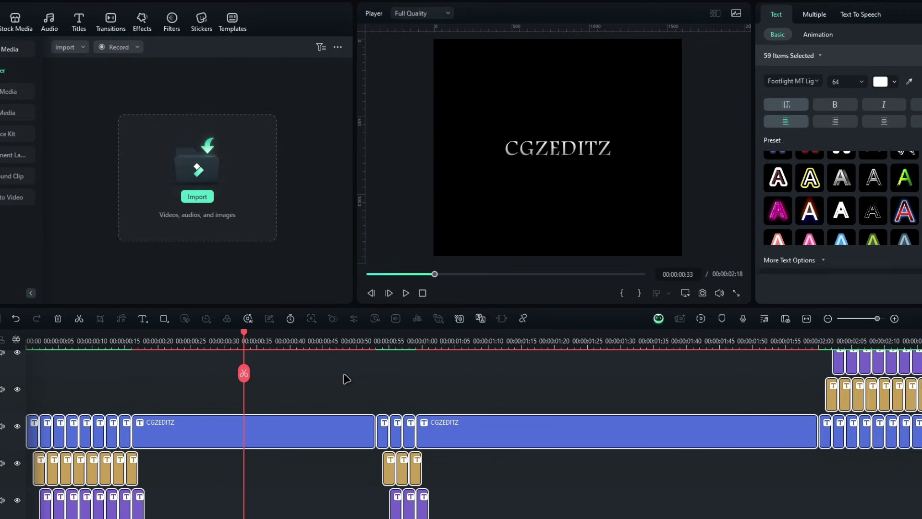
key(alt+g)
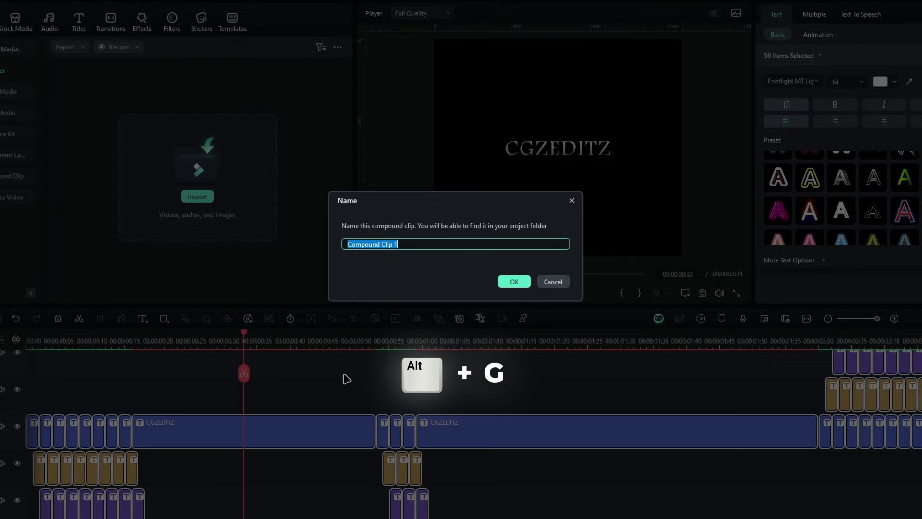
text(Text)
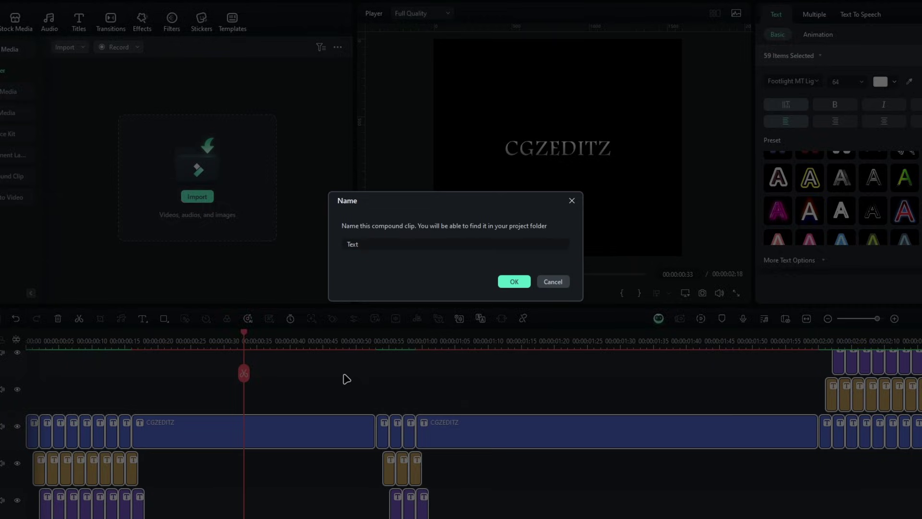
key(Return)
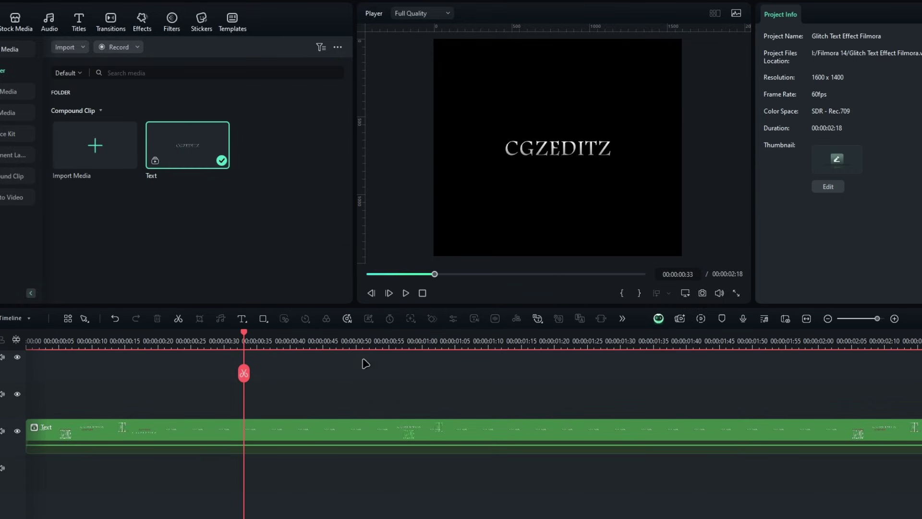
Apply the Glow Color video effect to the Text compound clip.
click(286, 435)
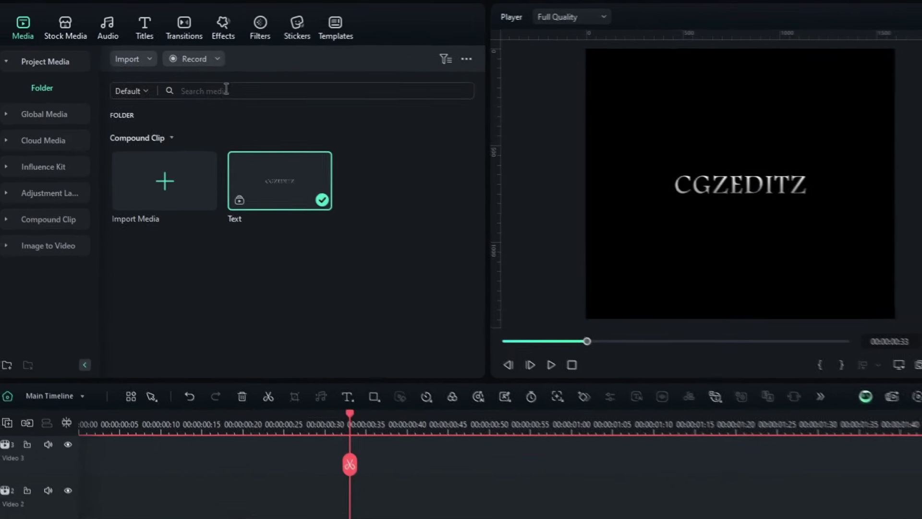
click(142, 22)
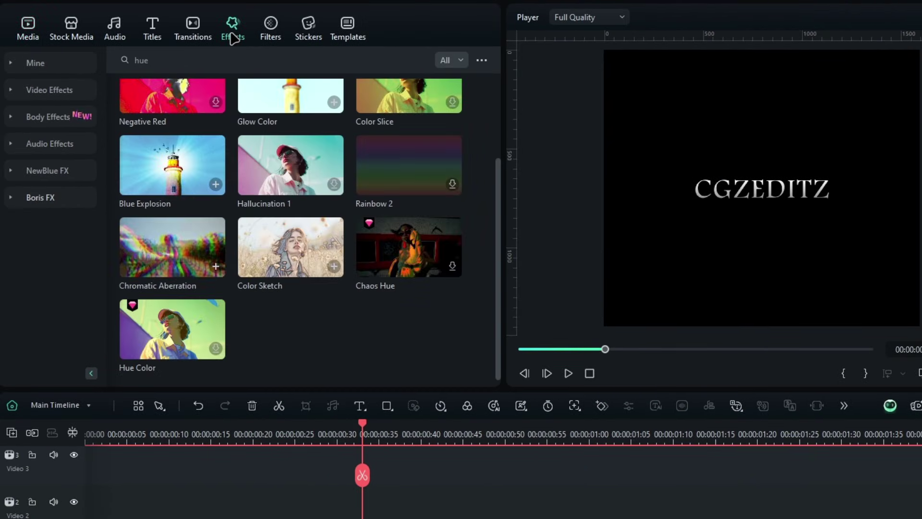
click(27, 93)
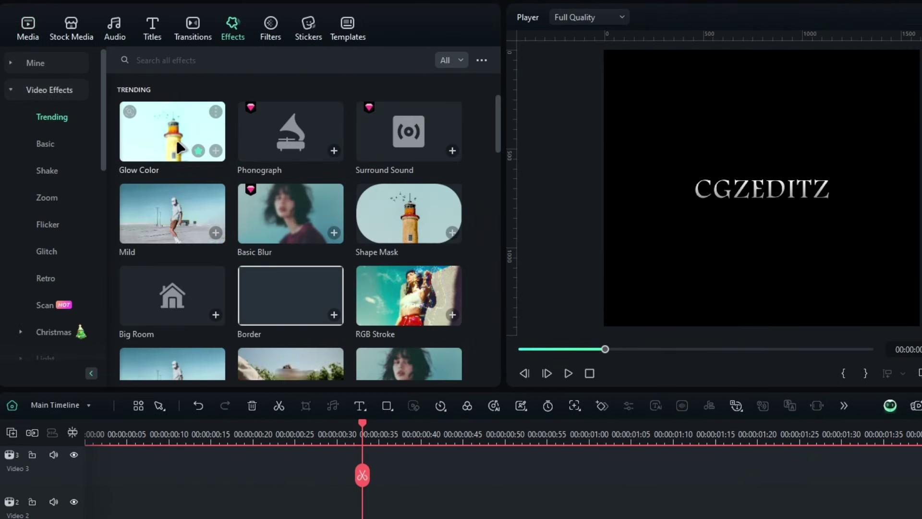
drag(178, 147, 344, 393)
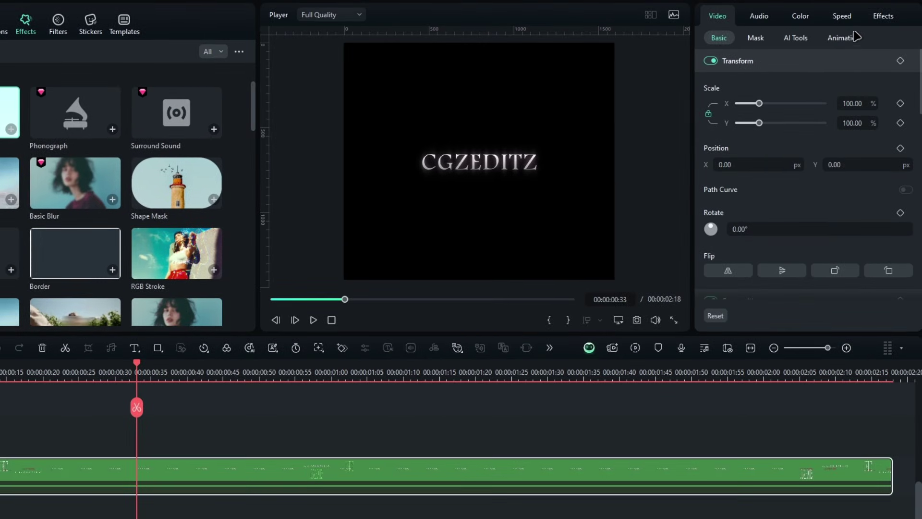
Try Glow Color with feathering at 200 and varied intensity, return to a low feathering, and preview the glow along the clip.
click(880, 16)
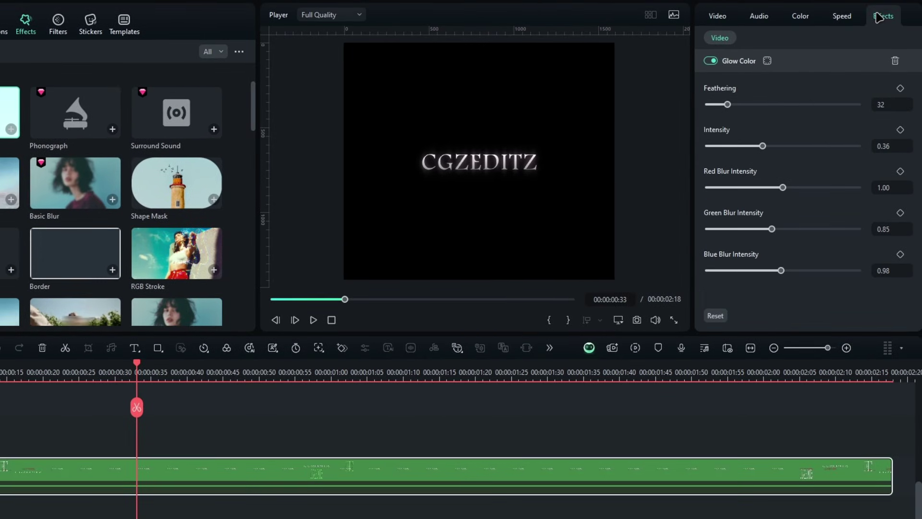
drag(769, 110, 867, 115)
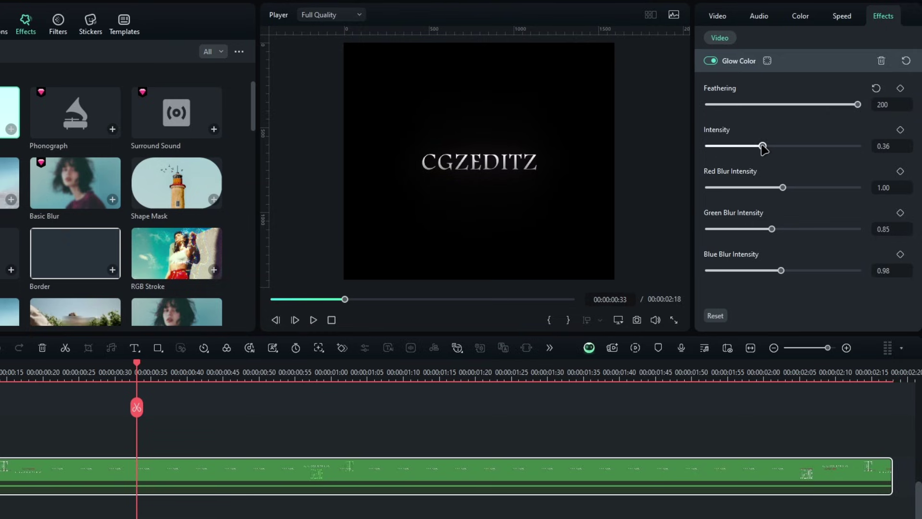
drag(858, 146, 792, 147)
drag(858, 105, 720, 116)
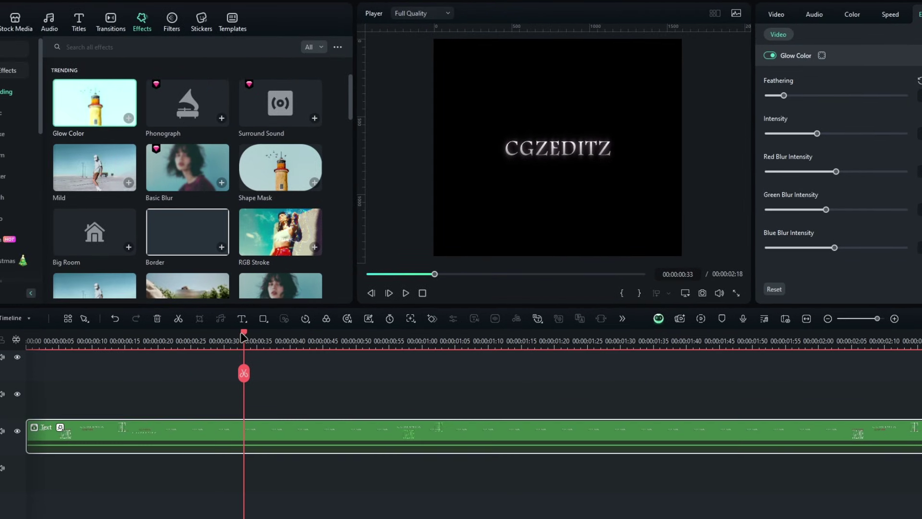
drag(242, 336, 866, 357)
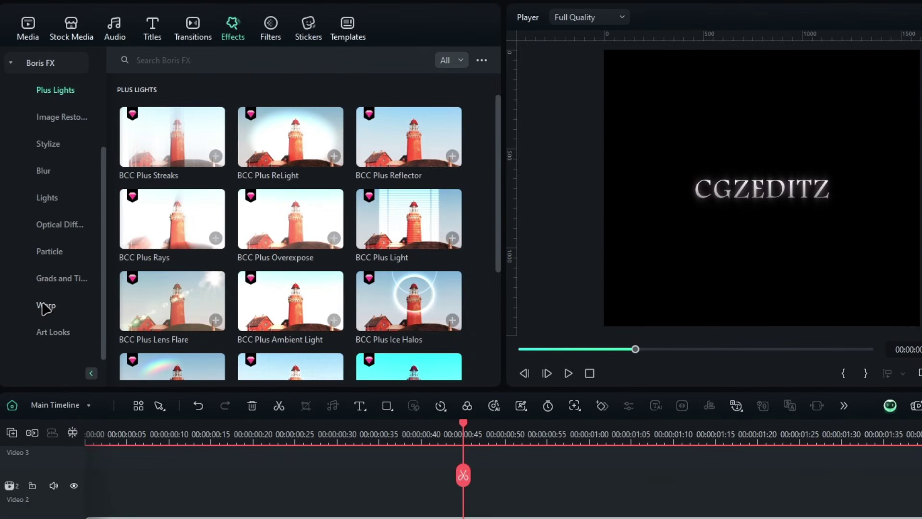
Apply the Boris FX warp effect BCC Turbulence to the Text clip and place Glow Color above it in the effect order.
click(47, 305)
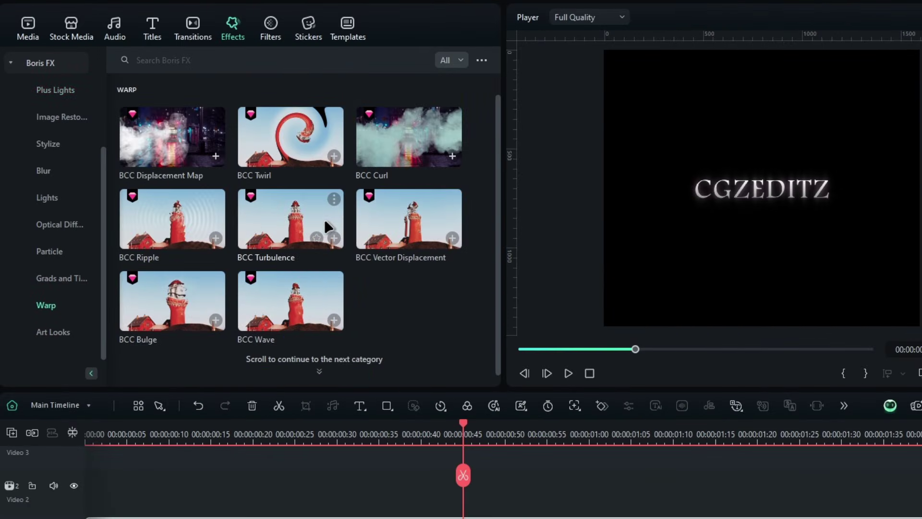
drag(282, 230, 331, 380)
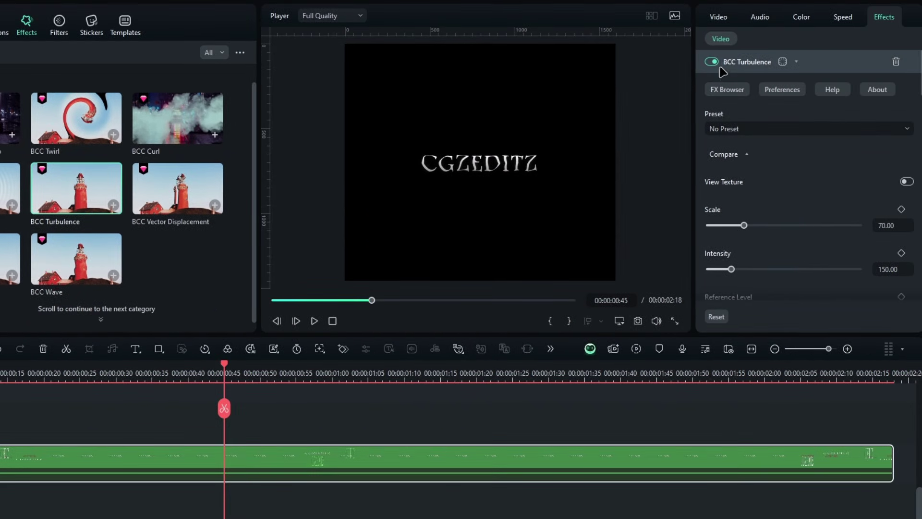
click(726, 61)
click(752, 90)
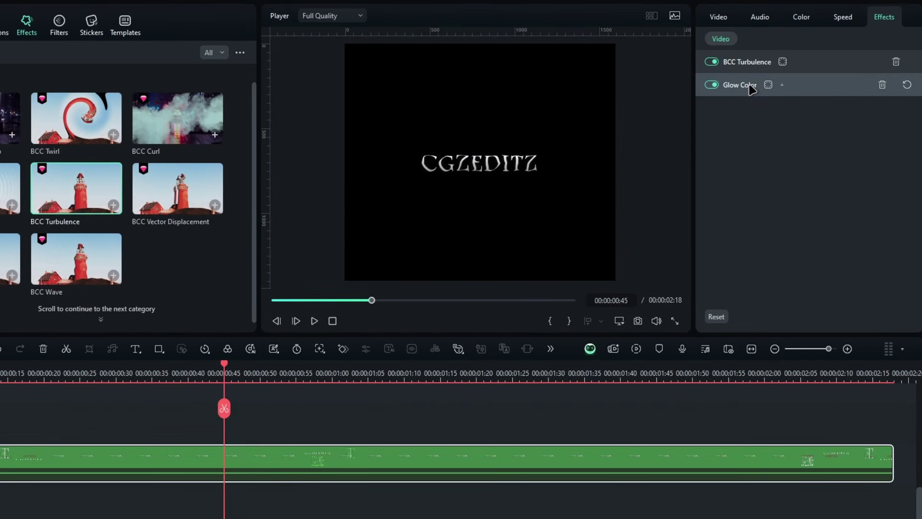
drag(735, 87, 723, 66)
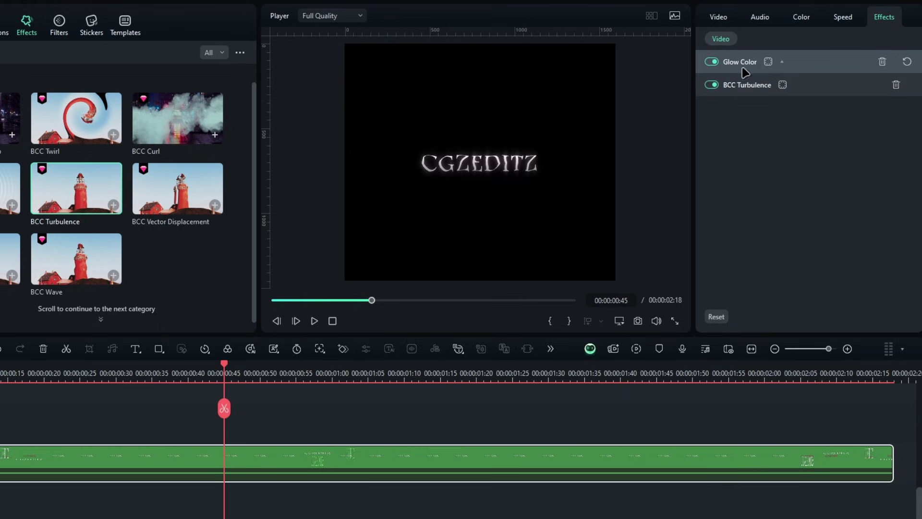
Set the BCC Turbulence effect's Scale to 300 and its Intensity to 50.
click(746, 89)
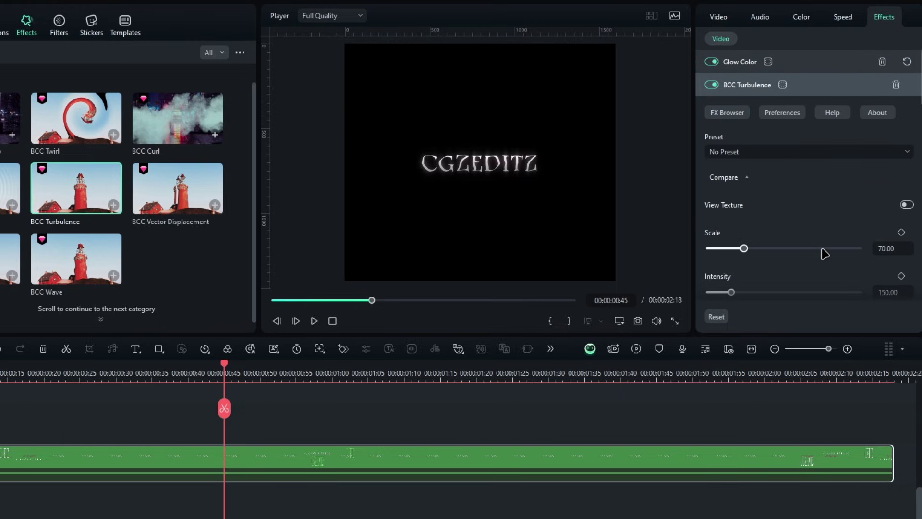
drag(823, 249, 868, 250)
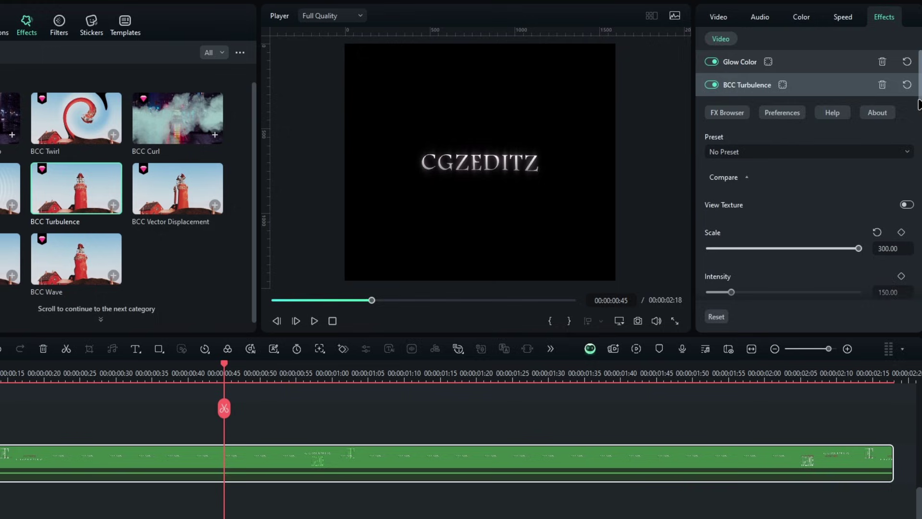
scroll(908, 120, down, 5)
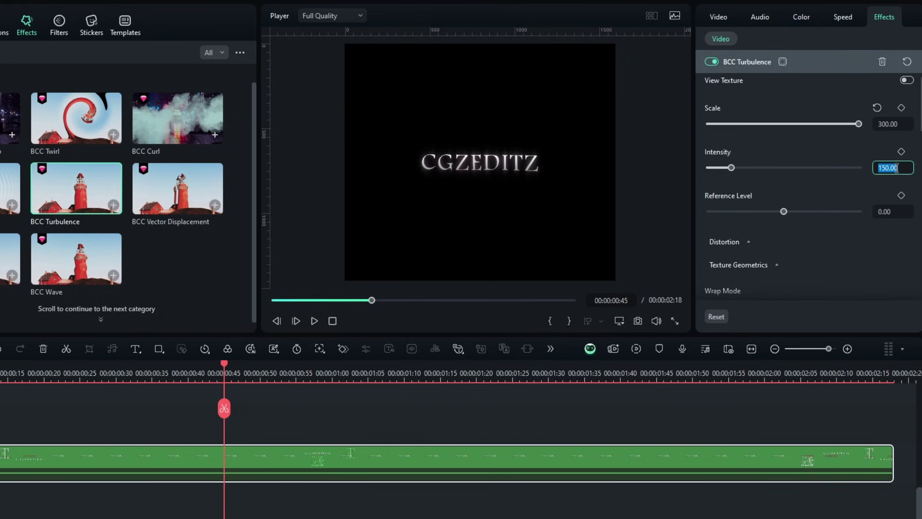
key(Return)
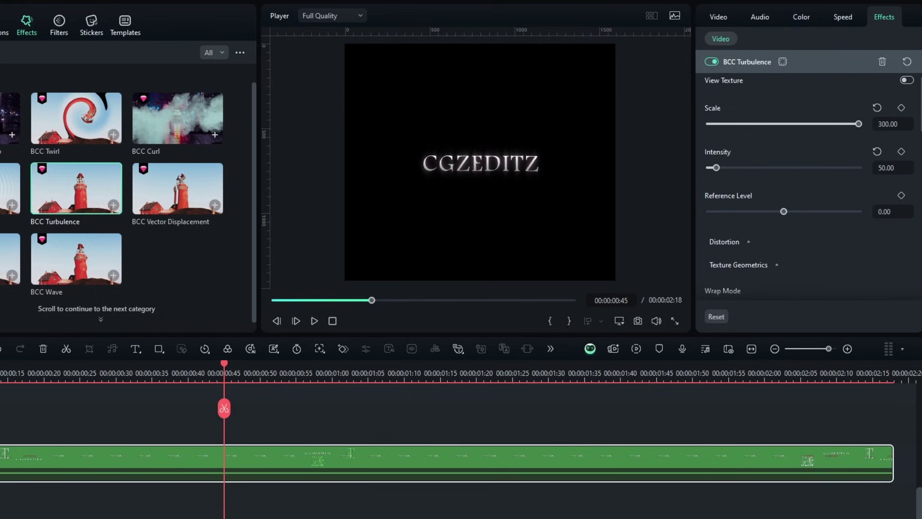
Set the BCC Turbulence animation's Flow Rate to 75 and Flow Direction to 0, and preview the clip from the start.
scroll(920, 209, down, 10)
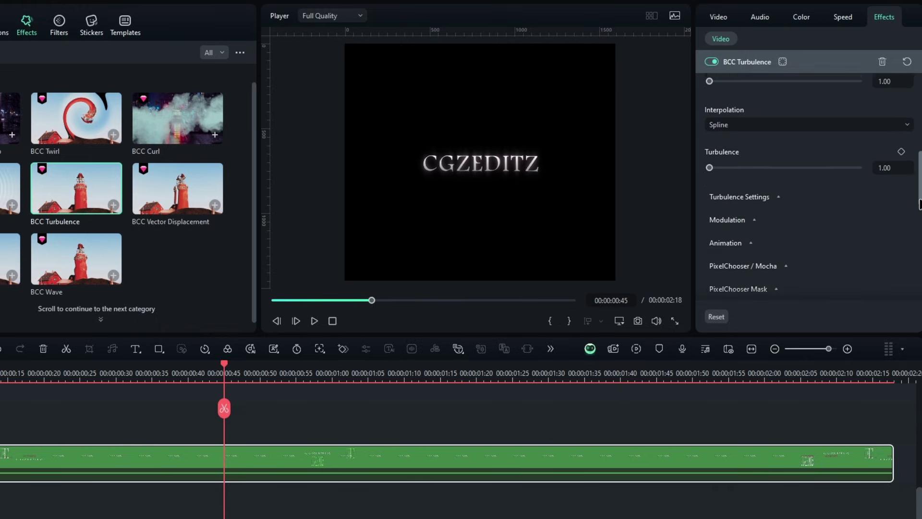
click(752, 216)
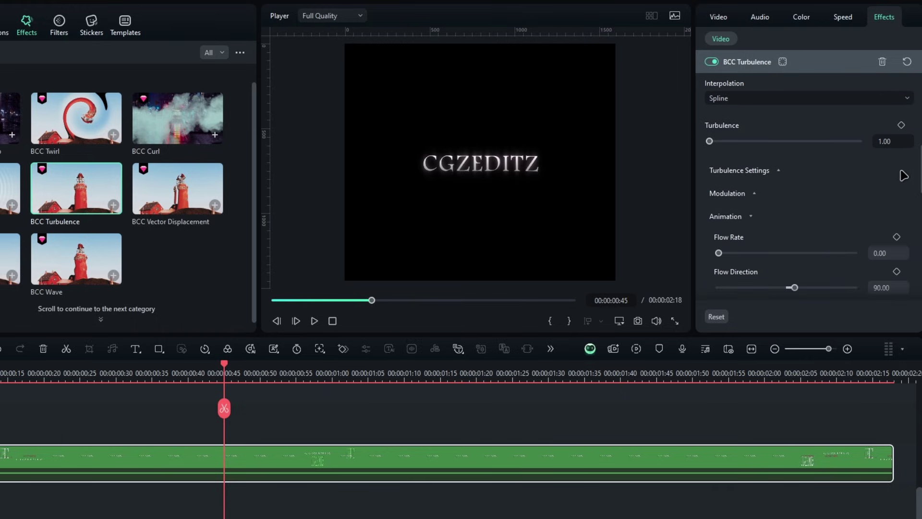
scroll(919, 160, down, 3)
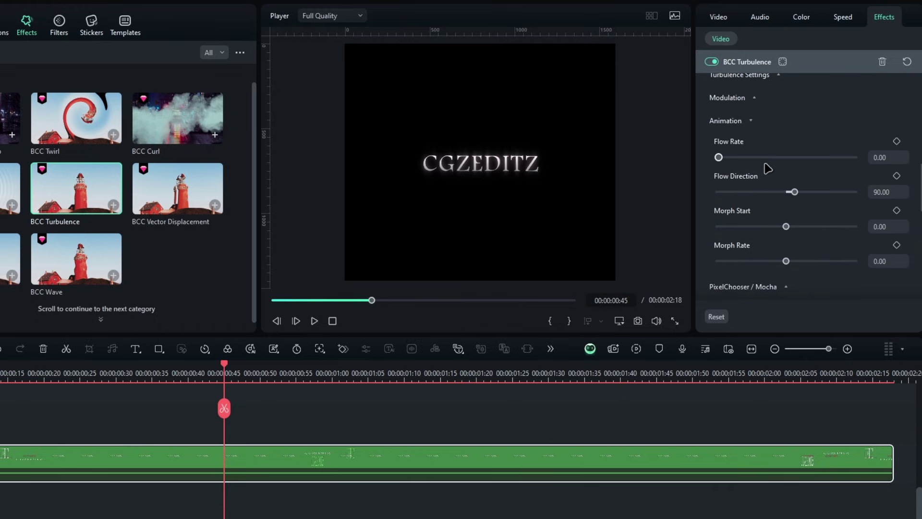
click(892, 157)
text(75)
key(Return)
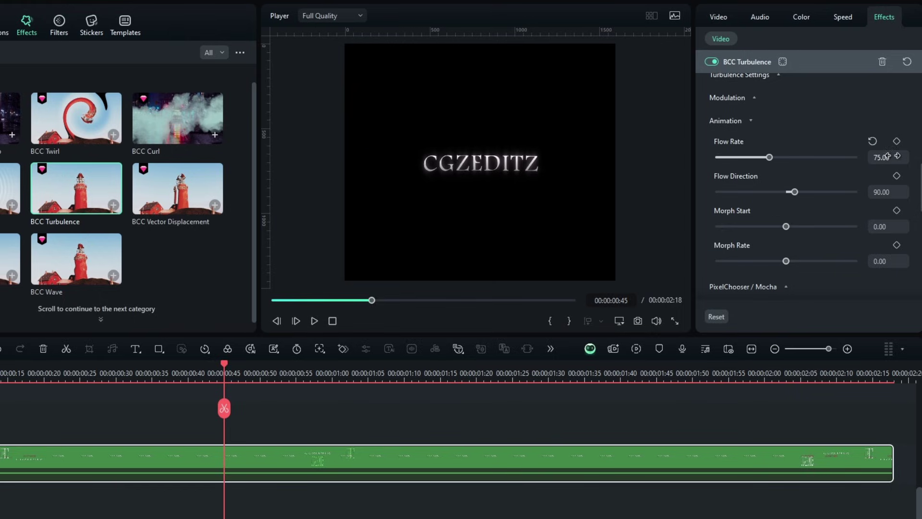
text(0)
key(Return)
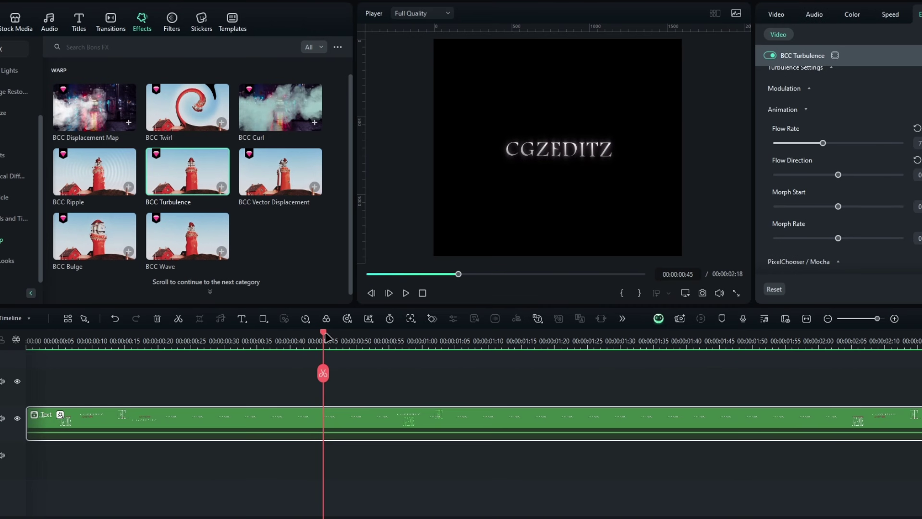
drag(326, 338, 29, 346)
key(space)
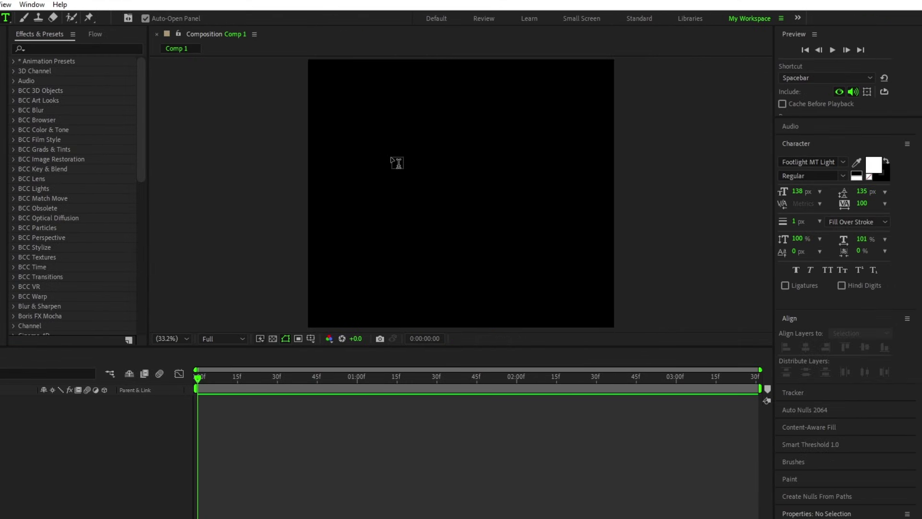
In After Effects, add the text CGZEDITZ to Comp 1 and centre it horizontally and vertically in the composition.
click(404, 189)
text(CGZE)
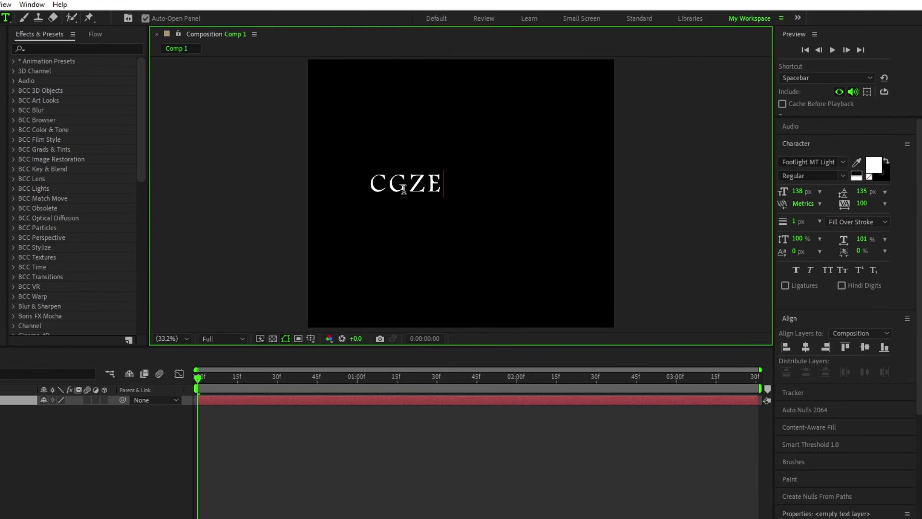
text(DITZ)
click(807, 347)
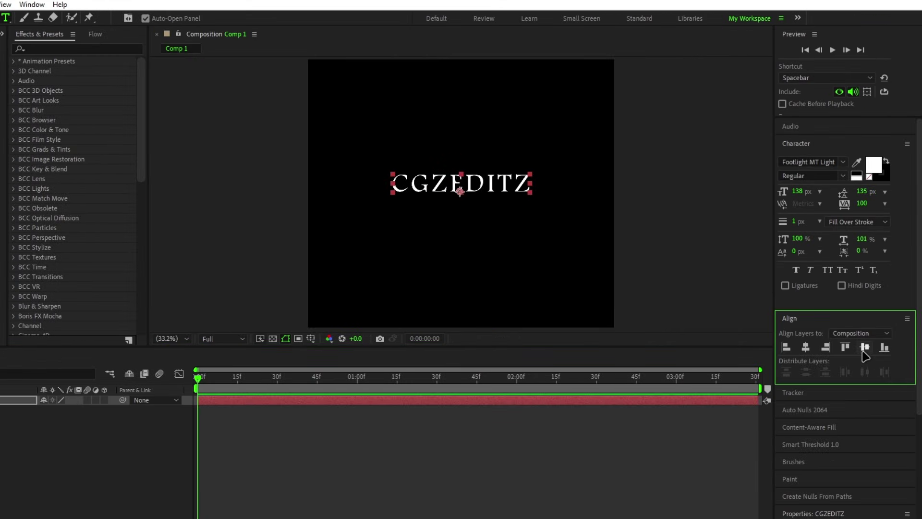
click(864, 347)
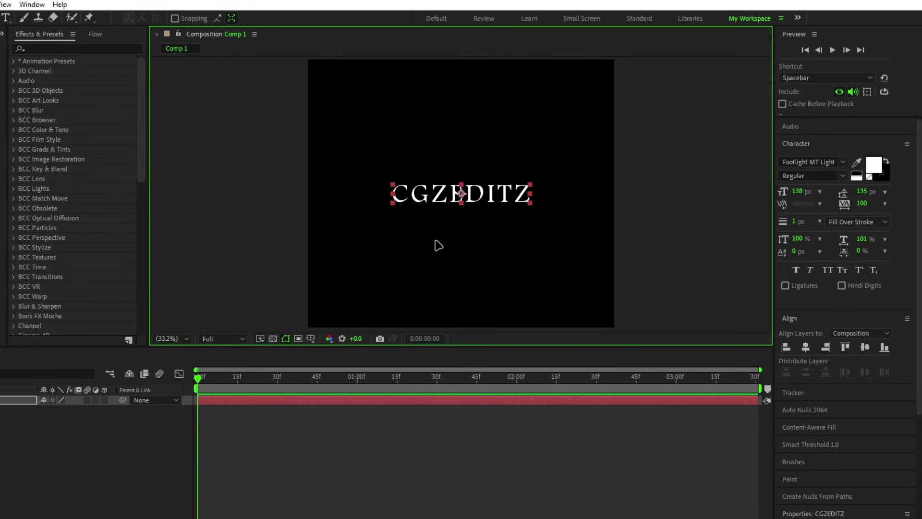
Apply the Turbulent Displace effect to the CGZEDITZ text layer with Amount 5 and Size 75.
click(108, 48)
text(t)
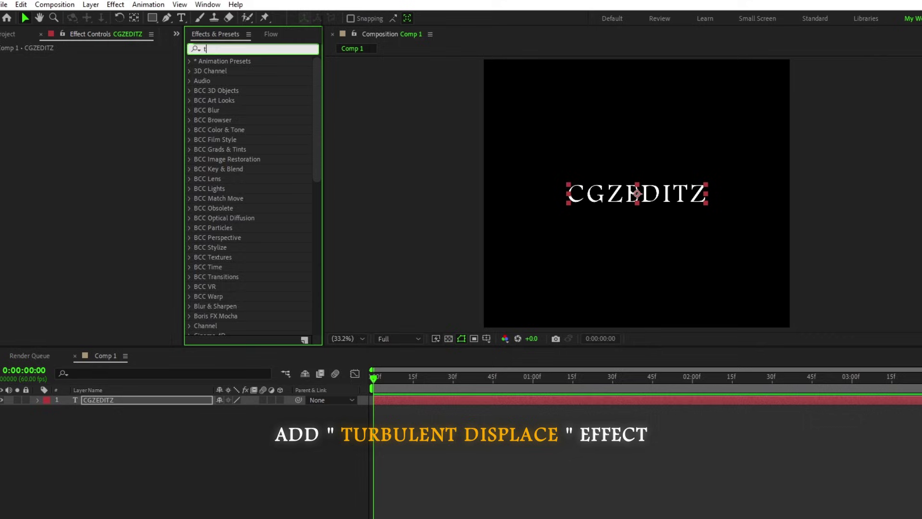
text(urbu)
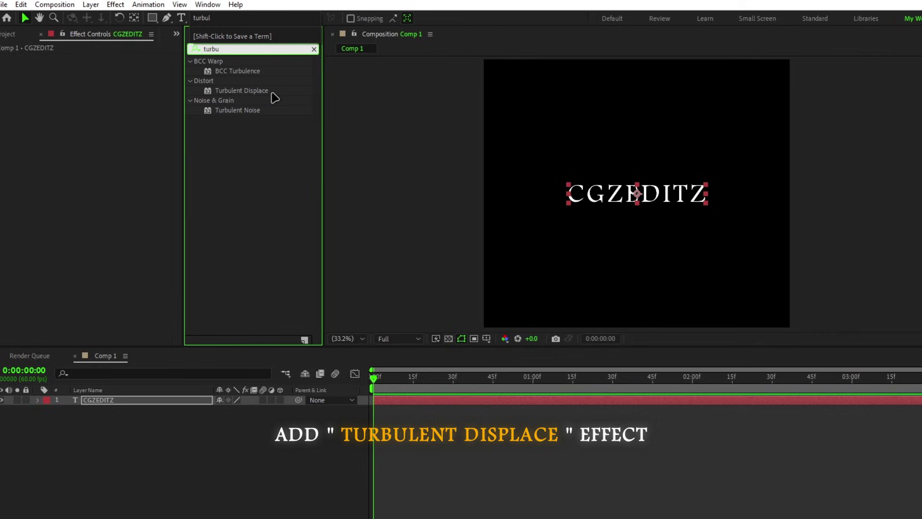
drag(272, 93, 124, 115)
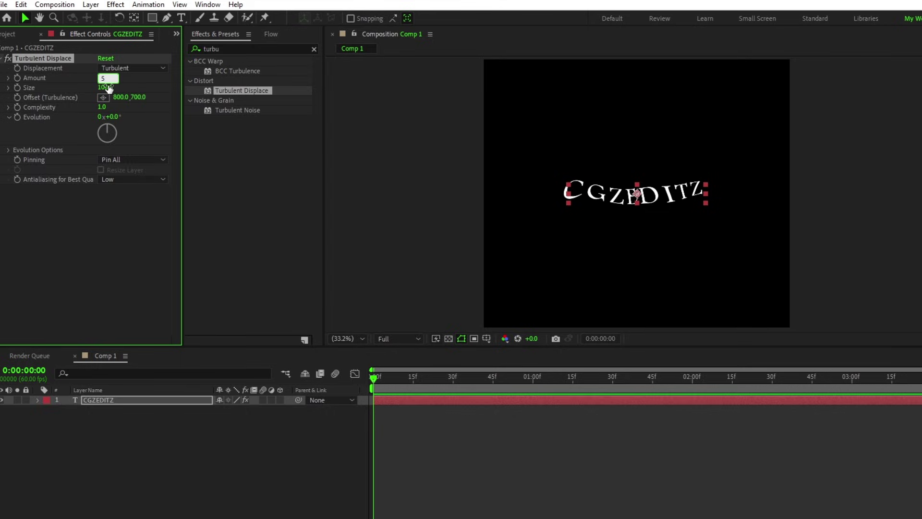
text(5)
click(108, 88)
text(75)
key(Return)
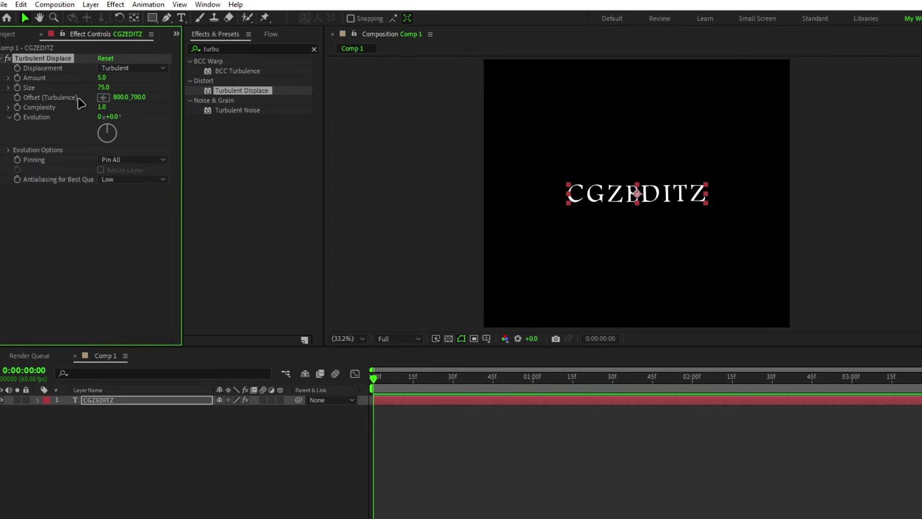
Give Turbulent Displace's Random Seed the expression time*10 and preview the result.
click(8, 150)
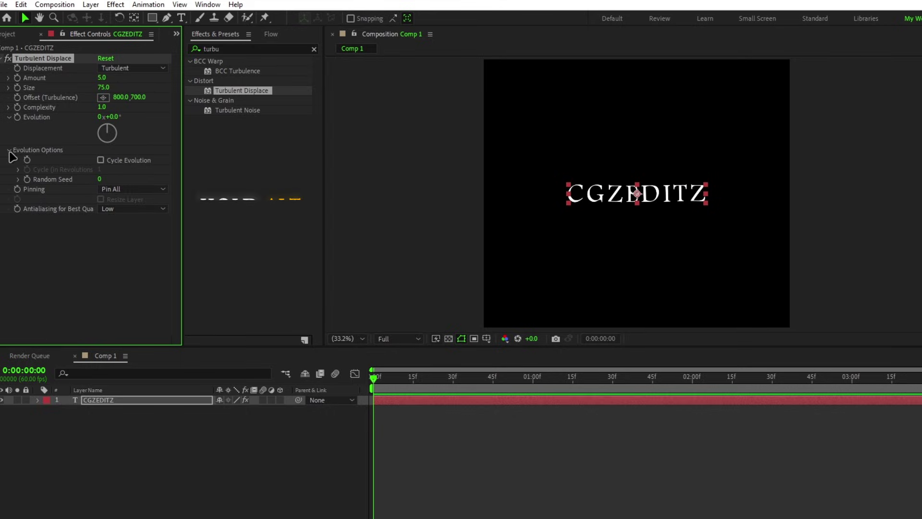
alt+click(27, 180)
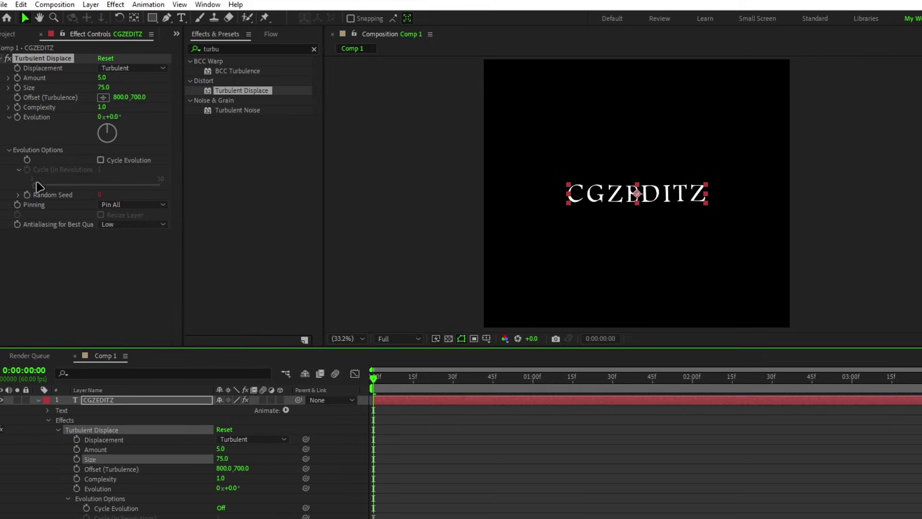
alt+click(27, 195)
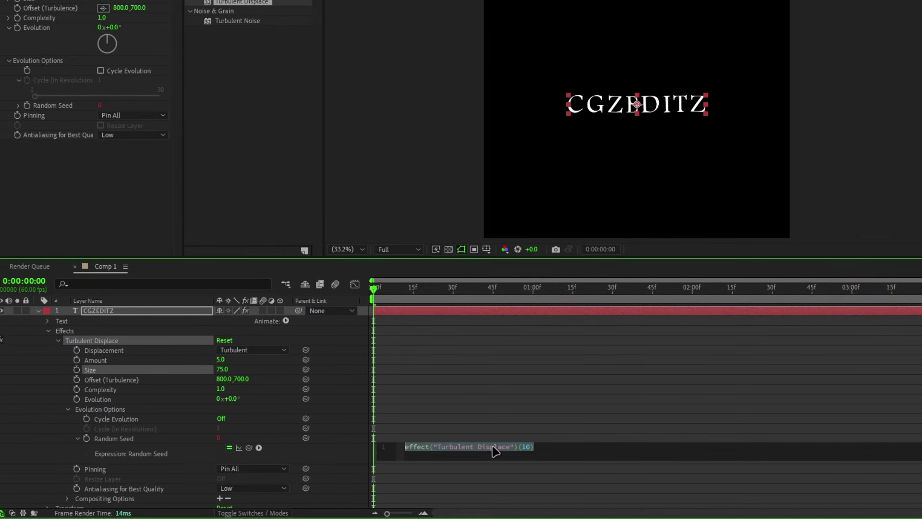
text(time*10)
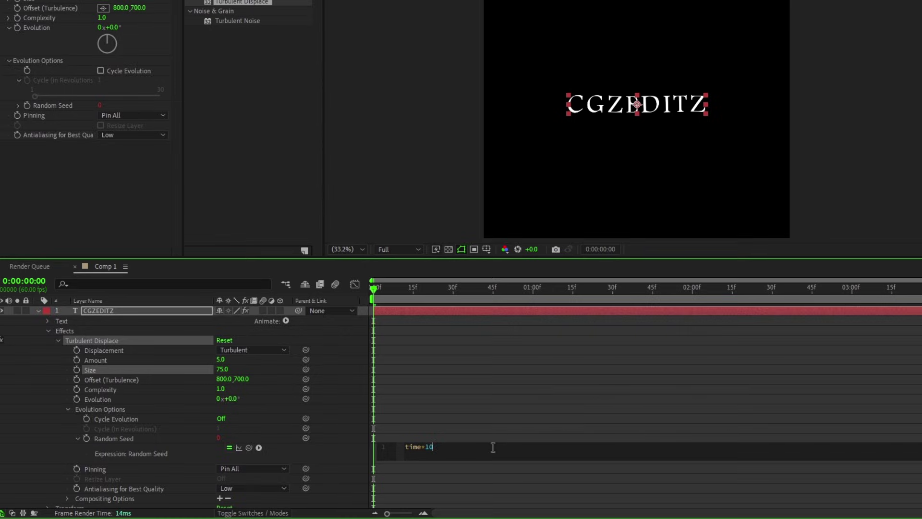
click(484, 433)
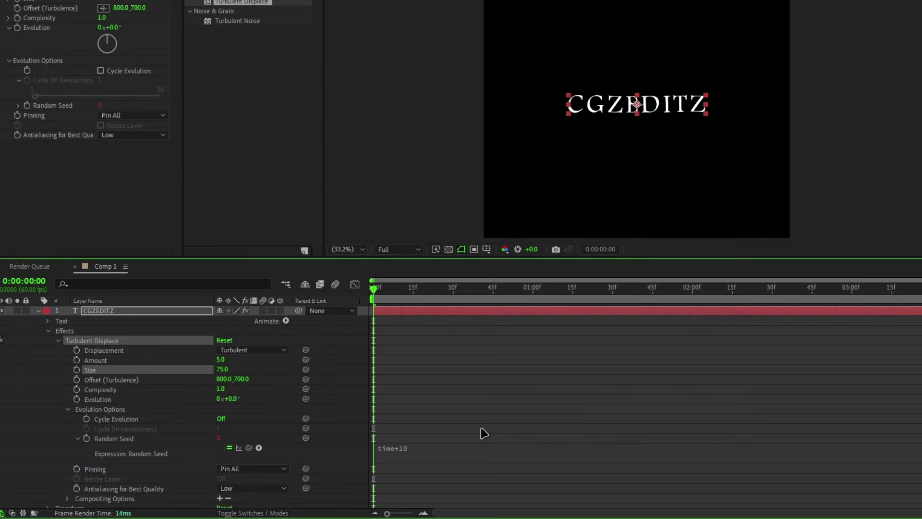
key(u)
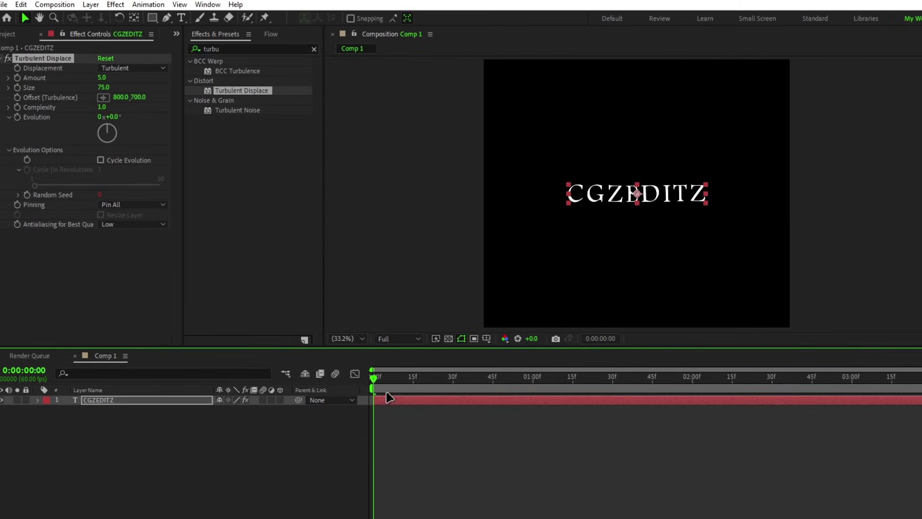
drag(377, 381, 356, 398)
click(342, 448)
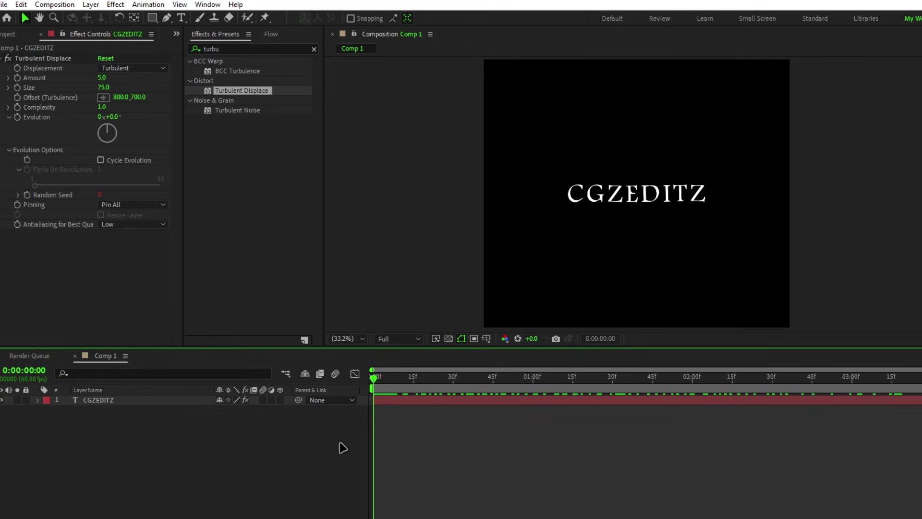
Keyframe the text layer's Scale at 100% on frame 0 and stretch only its width to 204% on frame 2.
click(128, 402)
key(s)
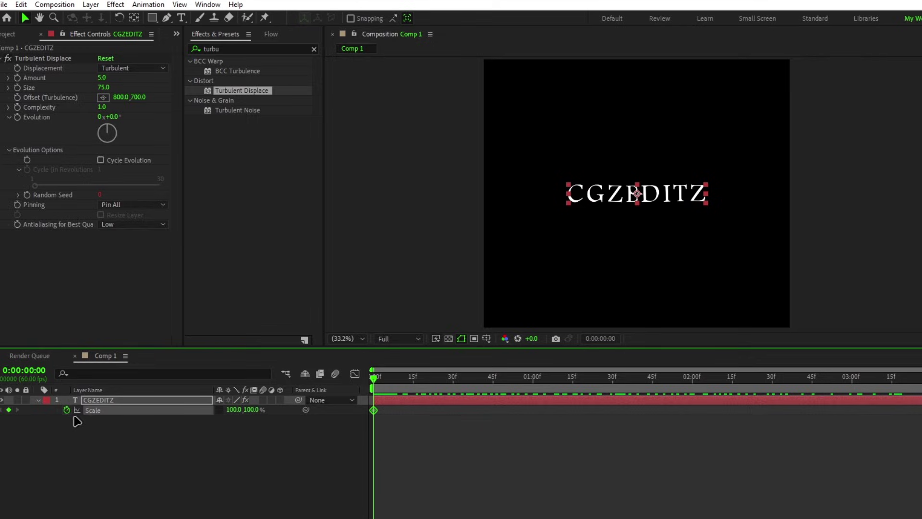
key(semicolon)
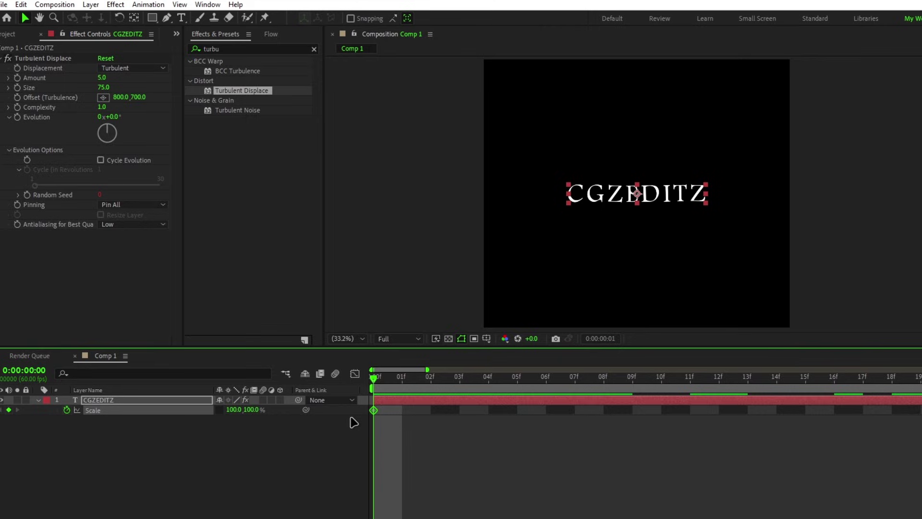
key(Page_Down)
key(Page_Down)
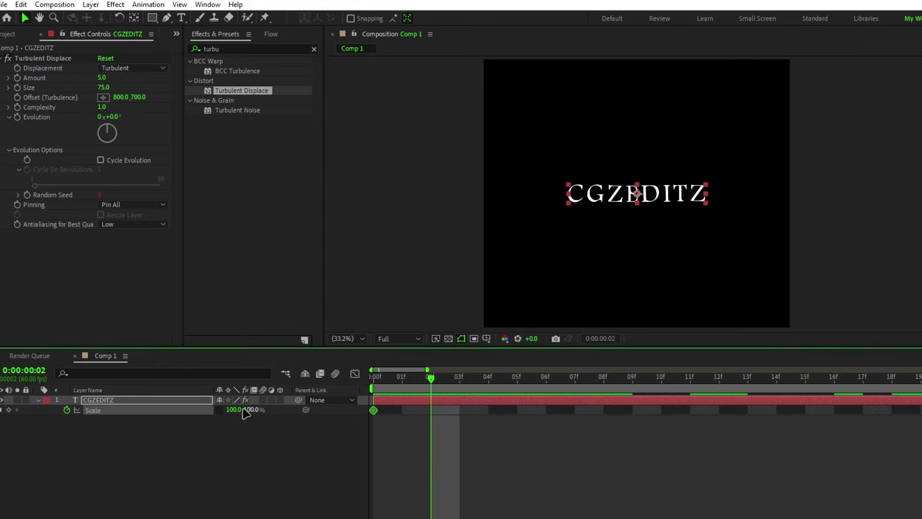
drag(245, 411, 320, 435)
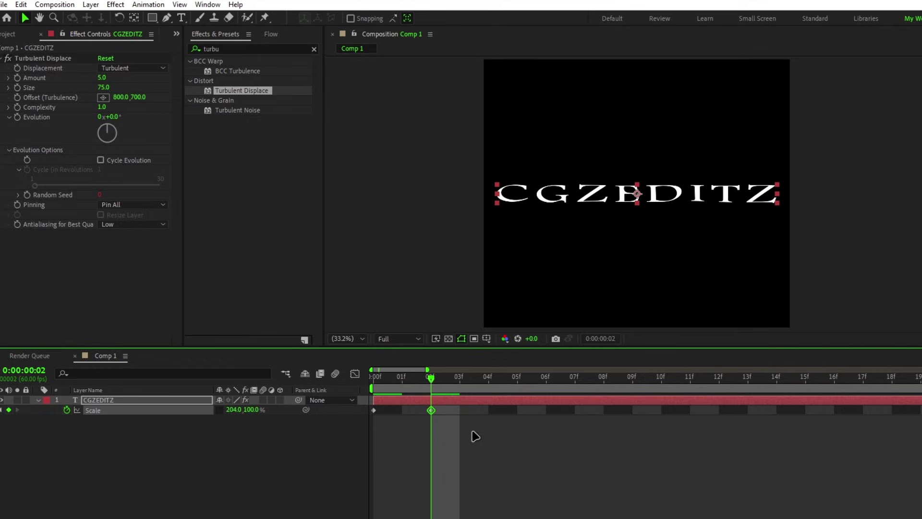
Keyframe the text layer's Scale width back to 100% on frame 4.
key(Page_Down)
key(Page_Down)
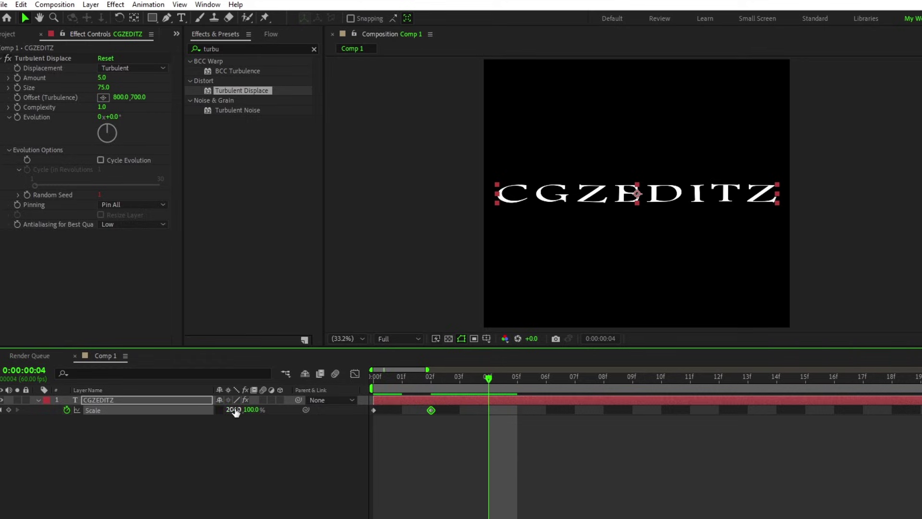
text(100)
key(Return)
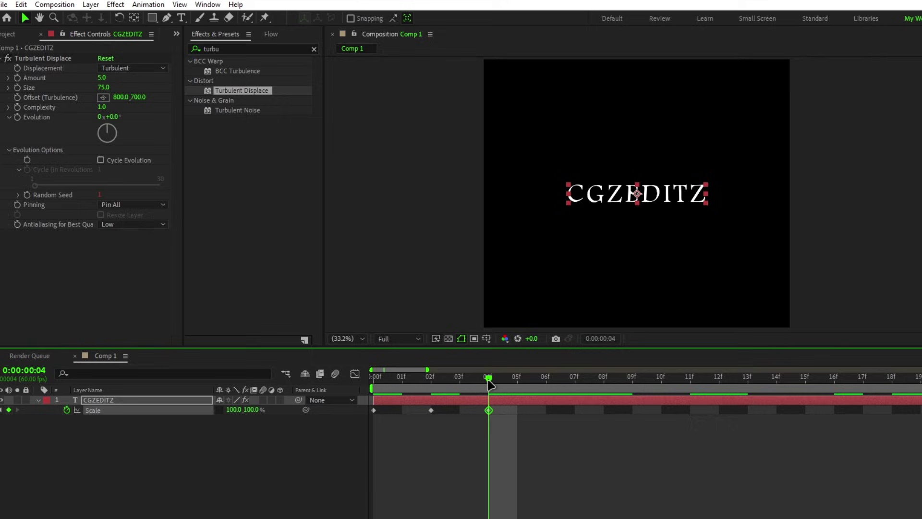
Keyframe the text's Scale at 70% width and 521% height on frame 6, and back at 100% for both on frame 8.
key(Page_Down)
key(Page_Down)
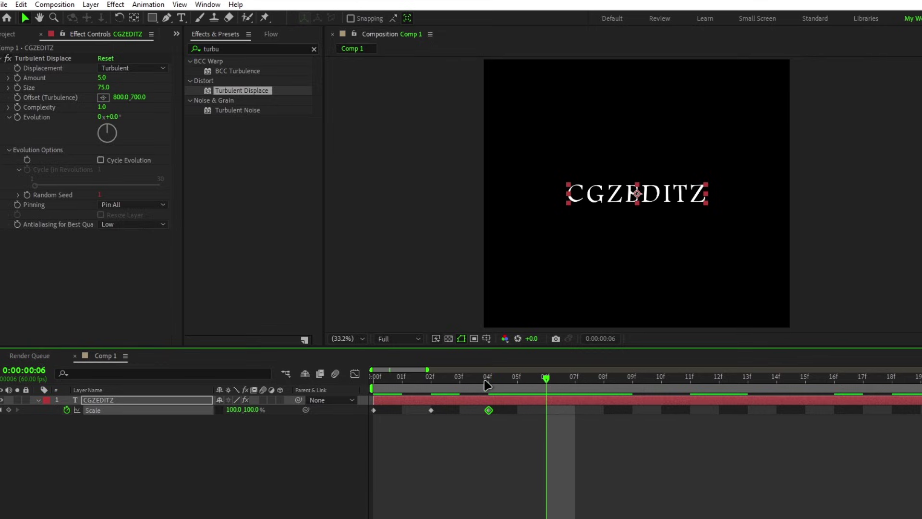
drag(253, 411, 577, 490)
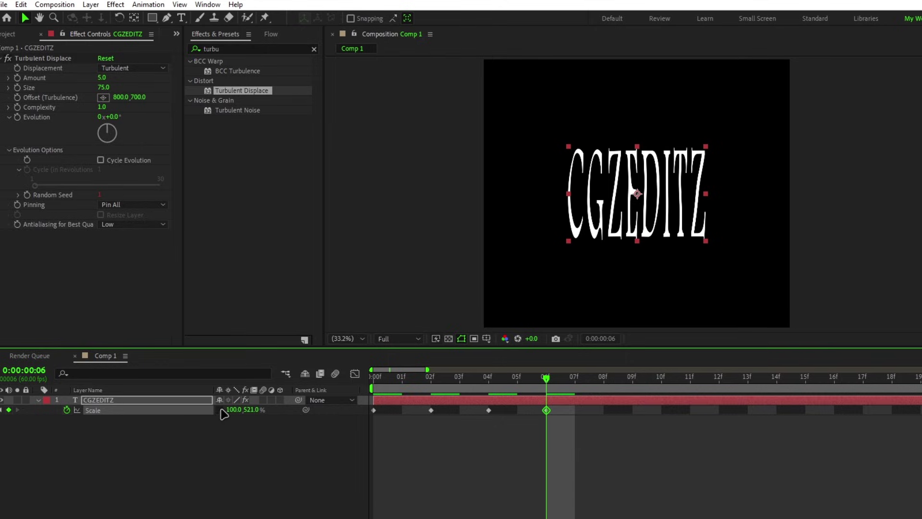
drag(232, 410, 222, 414)
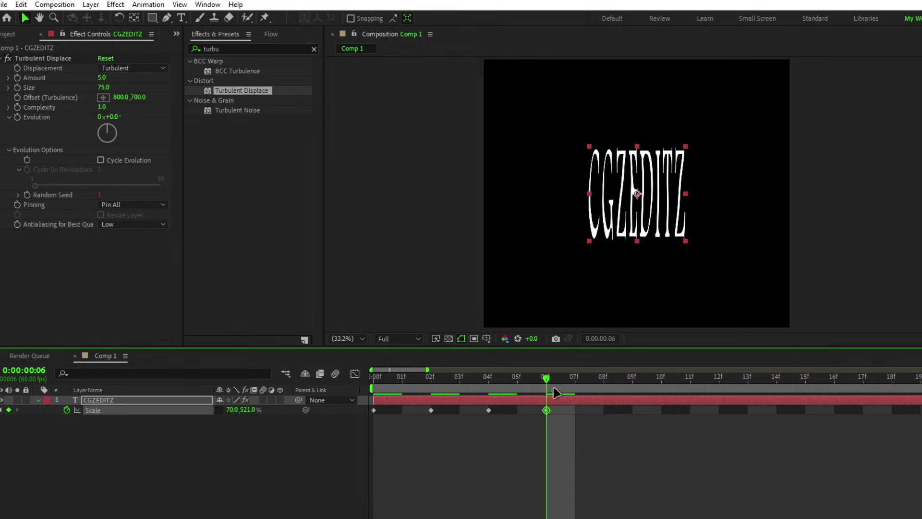
drag(553, 387, 595, 394)
key(Return)
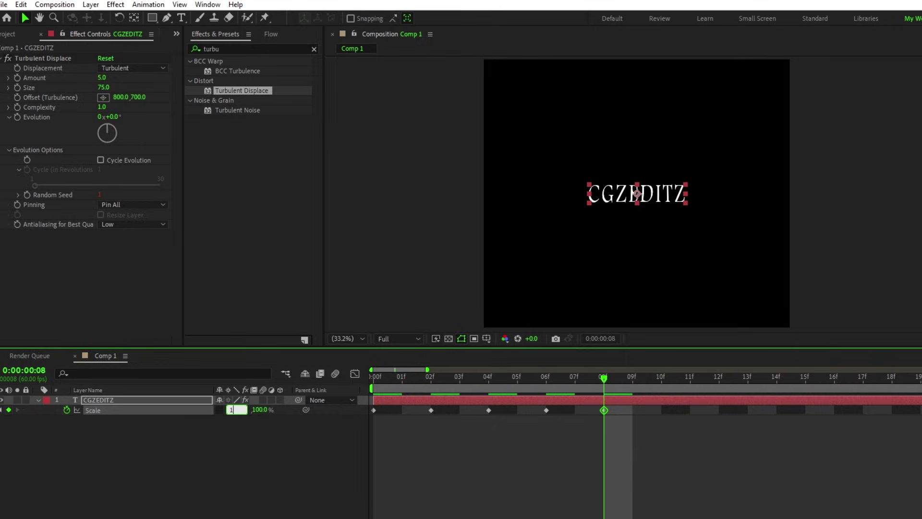
Stretch the text's Scale width to about 190% on frame 10 and return it to 100% on frame 12.
drag(609, 385, 661, 386)
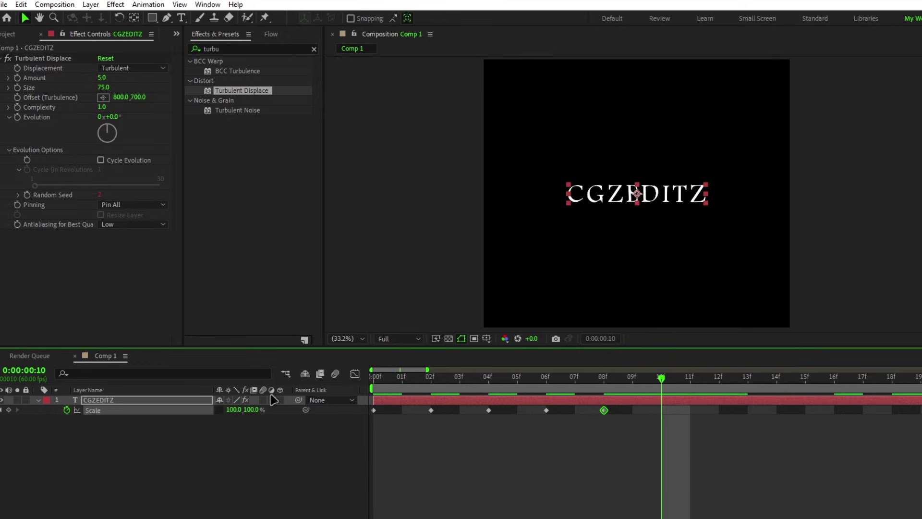
drag(238, 414, 354, 430)
key(Page_Down)
key(Page_Down)
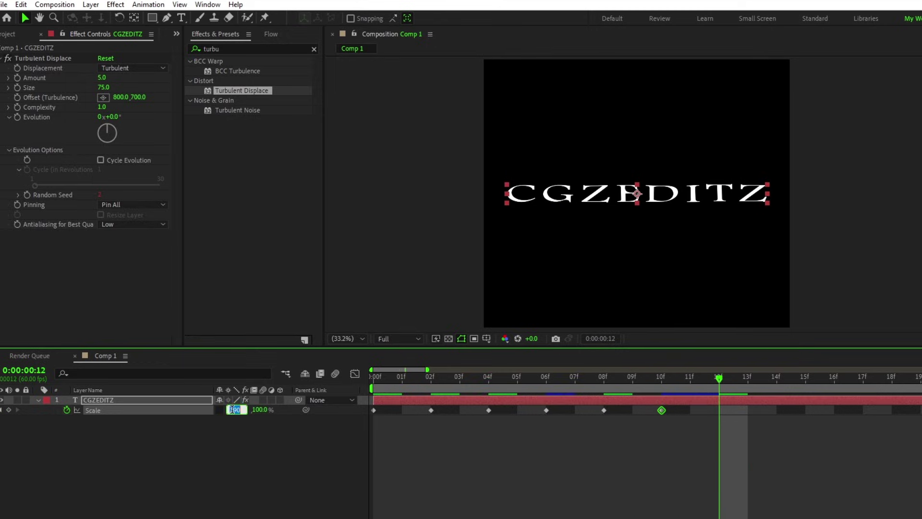
text(100)
key(Return)
Stretch the text's height with a Scale keyframe on frame 14 and return the height to 100% on frame 16.
key(Page_Down)
key(Page_Down)
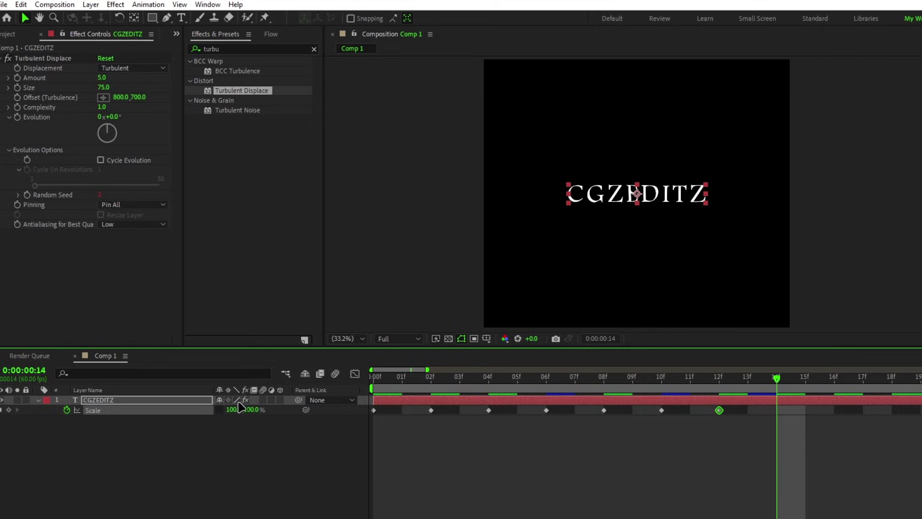
drag(253, 410, 613, 475)
drag(782, 379, 374, 381)
text(00)
key(Return)
Play back the text's scale animation from the start of the composition.
scroll(470, 461, down, 2)
key(minus)
key(space)
key(space)
key(space)
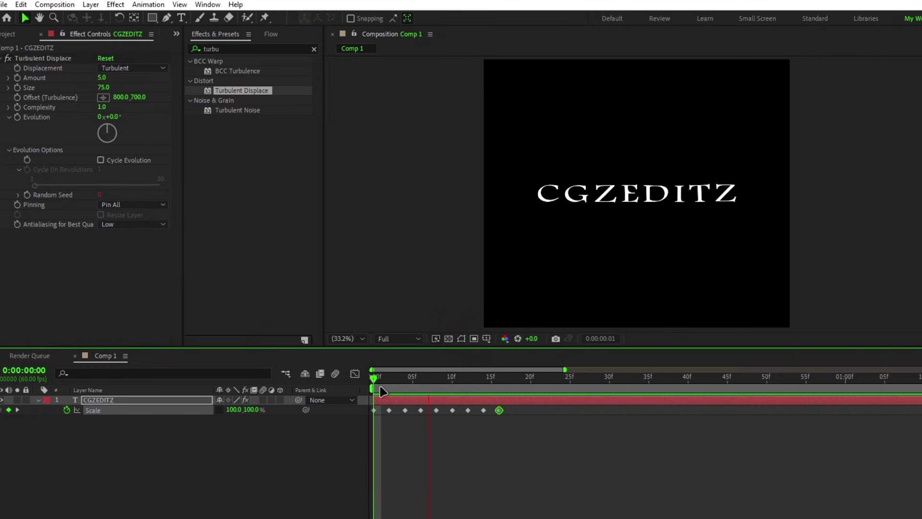
key(space)
Duplicate the CGZEDITZ text layer and trim the start of the copy to frame 2.
mouse_move(437, 382)
mouse_down()
mouse_move(423, 387)
mouse_move(429, 394)
mouse_move(389, 394)
mouse_move(423, 377)
mouse_move(436, 381)
mouse_up()
key(equal)
click(460, 401)
key(ctrl+d)
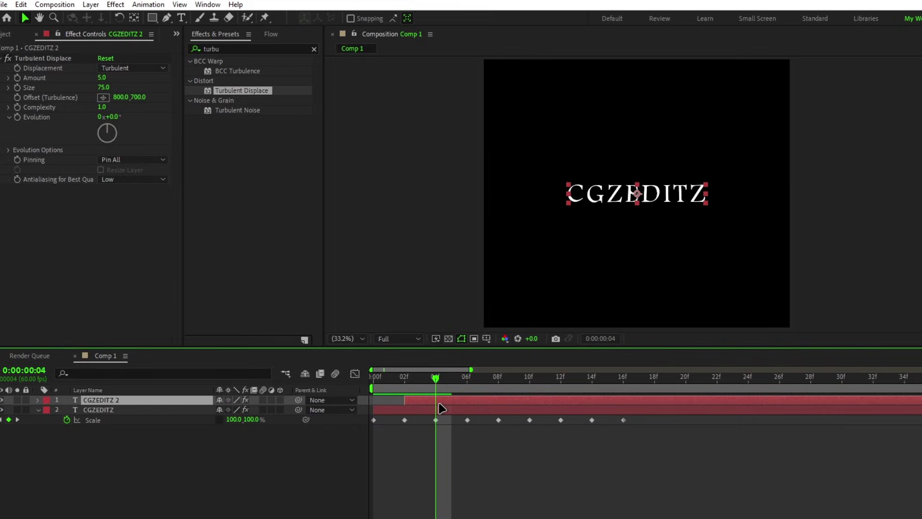
Duplicate the text layer up to CGZEDITZ 9, trimming each copy's start two frames later, from frame 4 through frame 16.
key(ctrl+d)
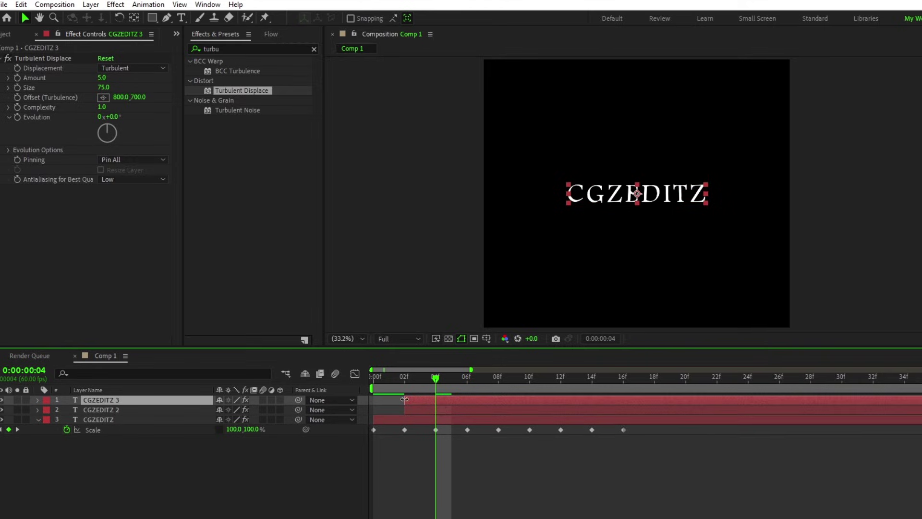
key(Page_Down)
key(Page_Down)
drag(404, 400, 593, 400)
key(ctrl+d)
key(Page_Down)
key(Page_Down)
key(ctrl+d)
key(Page_Down)
key(Page_Down)
key(ctrl+d)
key(Page_Down)
key(Page_Down)
key(ctrl+d)
key(Page_Down)
key(Page_Down)
key(ctrl+d)
key(Page_Down)
key(Page_Down)
key(ctrl+d)
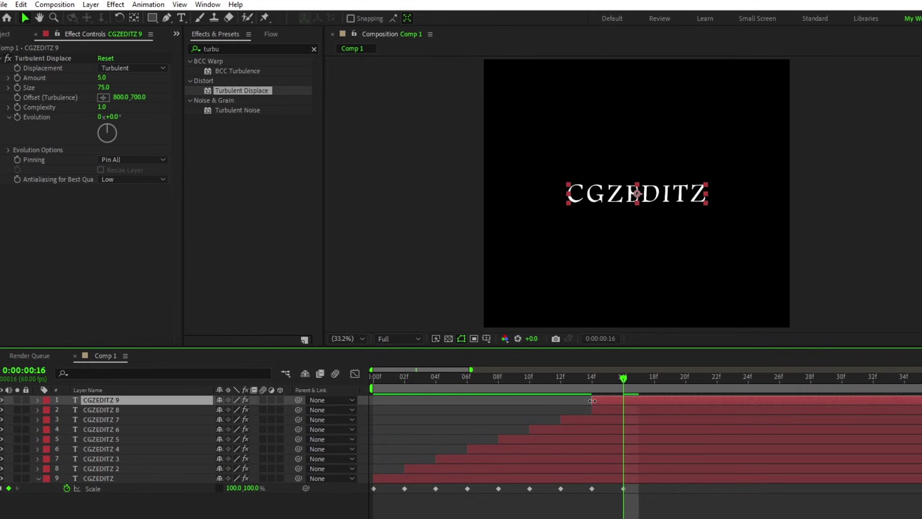
Trim the ends of all text layers except CGZEDITZ 9 so each lasts two frames and ends where the next one begins.
click(631, 412)
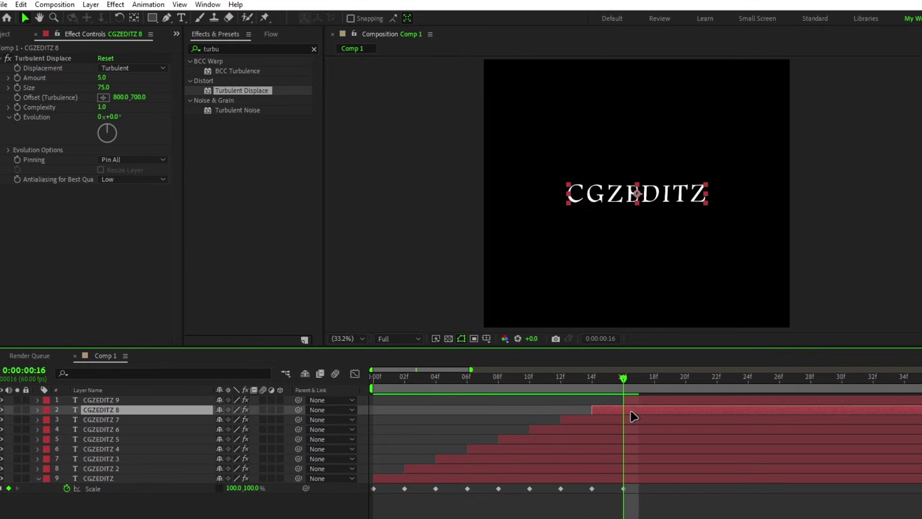
shift+click(627, 478)
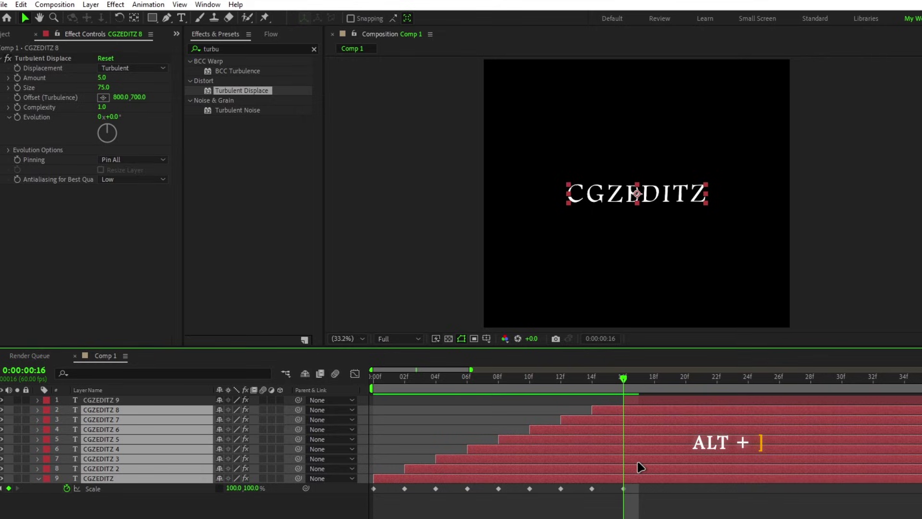
key(alt+bracketright)
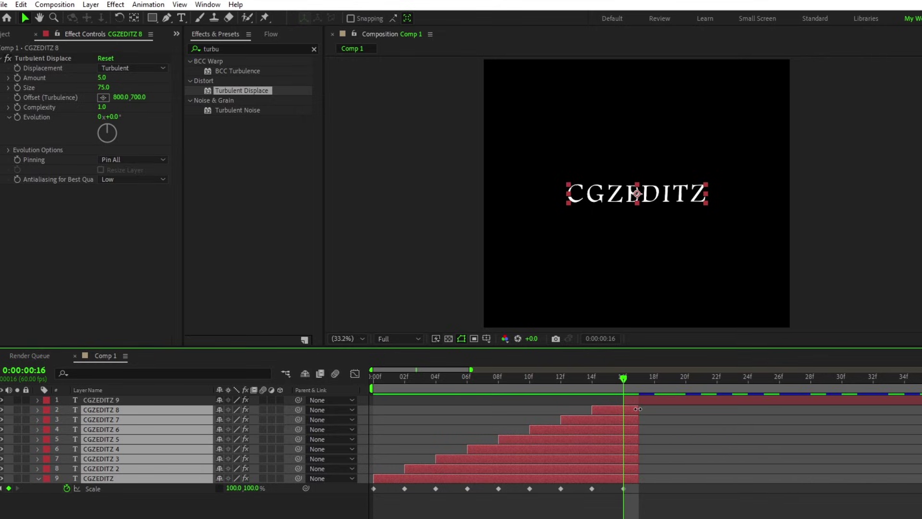
drag(638, 409, 559, 429)
ctrl+click(619, 410)
ctrl+click(587, 419)
ctrl+click(556, 430)
drag(559, 438, 404, 478)
ctrl+click(514, 439)
ctrl+click(483, 449)
ctrl+click(451, 459)
ctrl+click(420, 469)
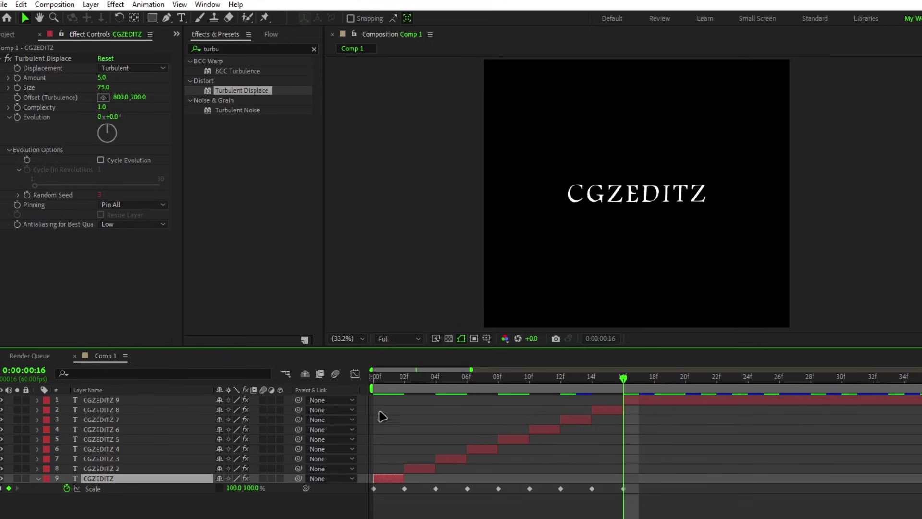
Play back the staggered two-frame text layers from the start of the composition.
click(375, 378)
key(minus)
key(space)
key(space)
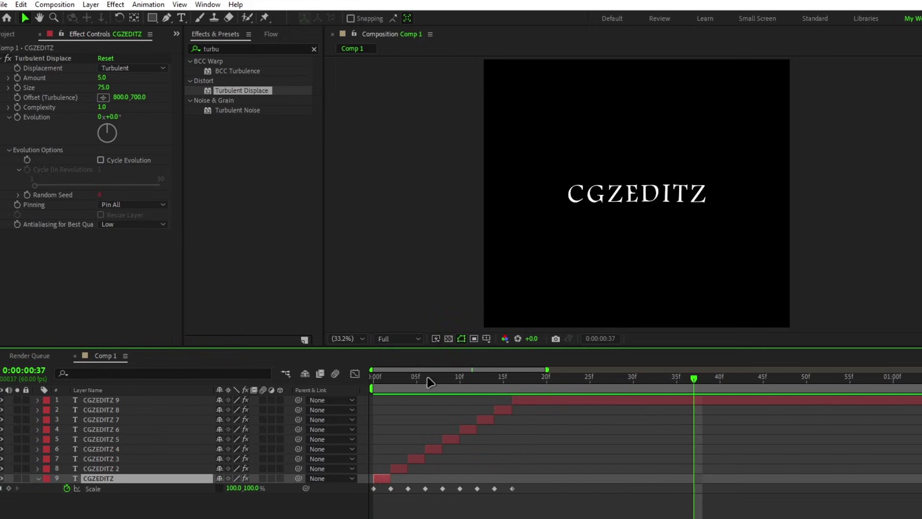
Move the CGZEDITZ 2 layer's anchor point to the left edge of its text at frame 2.
click(371, 391)
scroll(394, 465, up, 3)
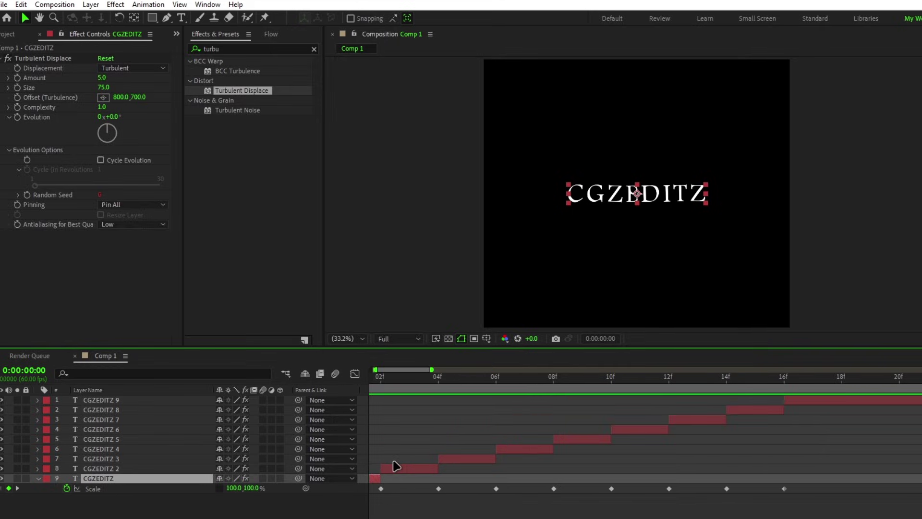
scroll(397, 466, left, 1)
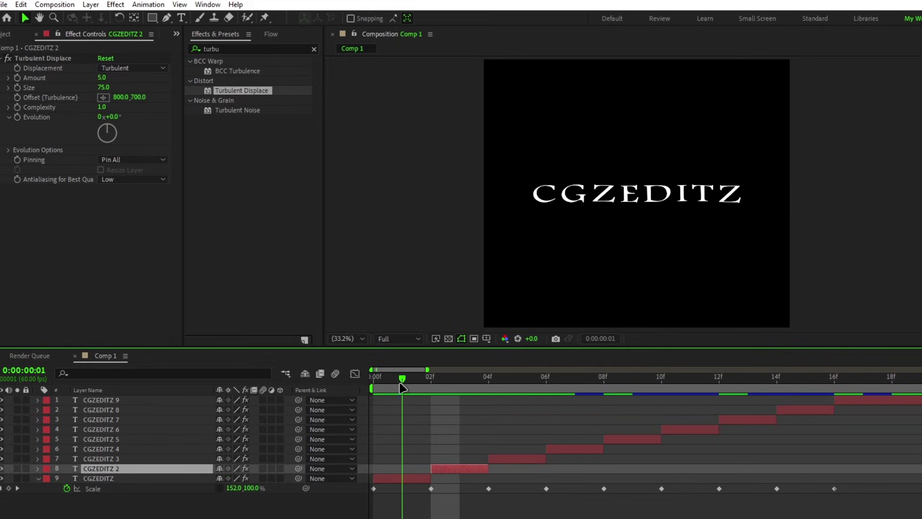
drag(401, 386, 429, 396)
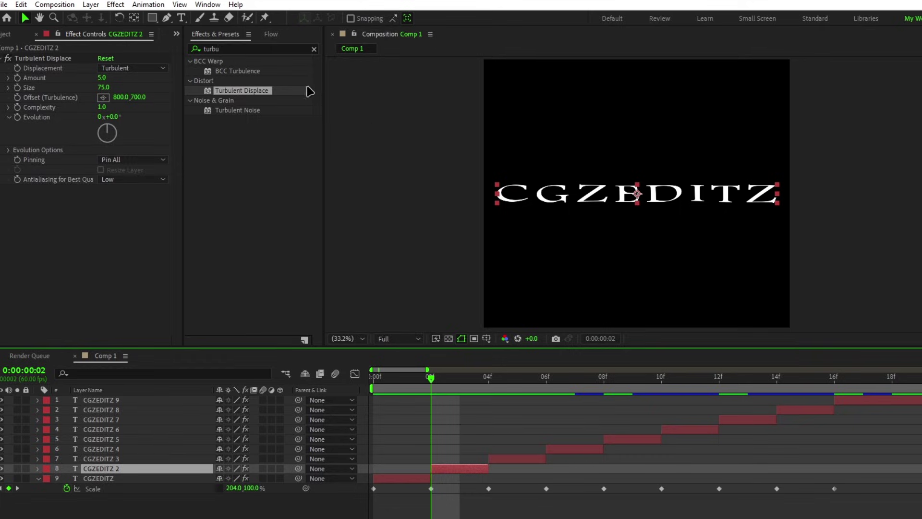
click(134, 18)
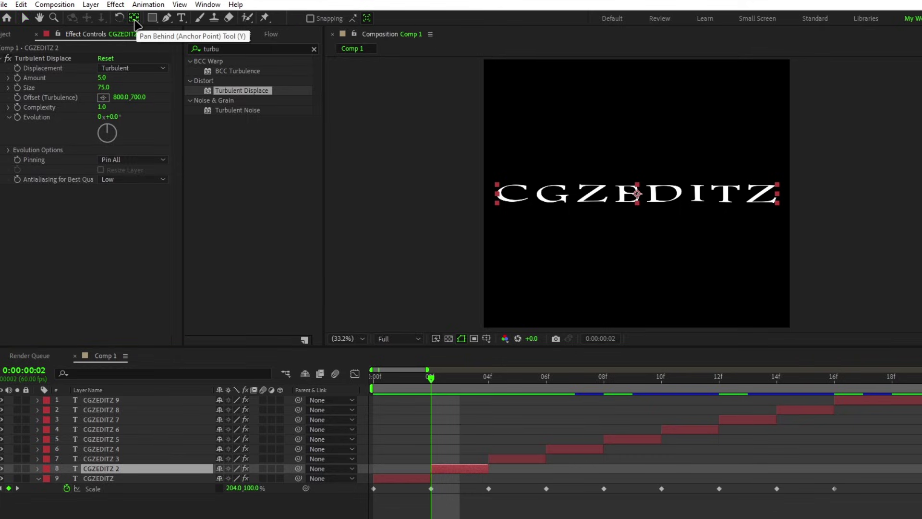
drag(643, 192, 498, 194)
drag(436, 376, 447, 394)
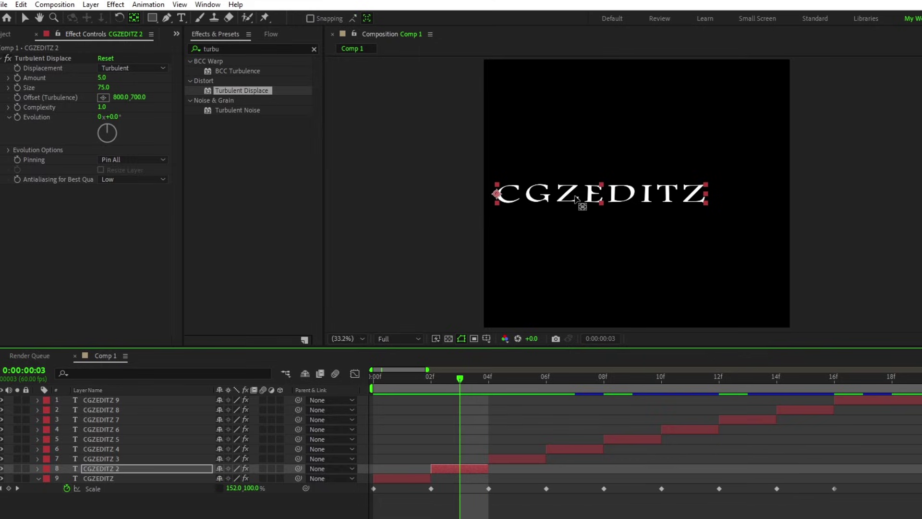
Move the CGZEDITZ 2 text straight down below the centre of the composition.
key(v)
drag(576, 199, 576, 239)
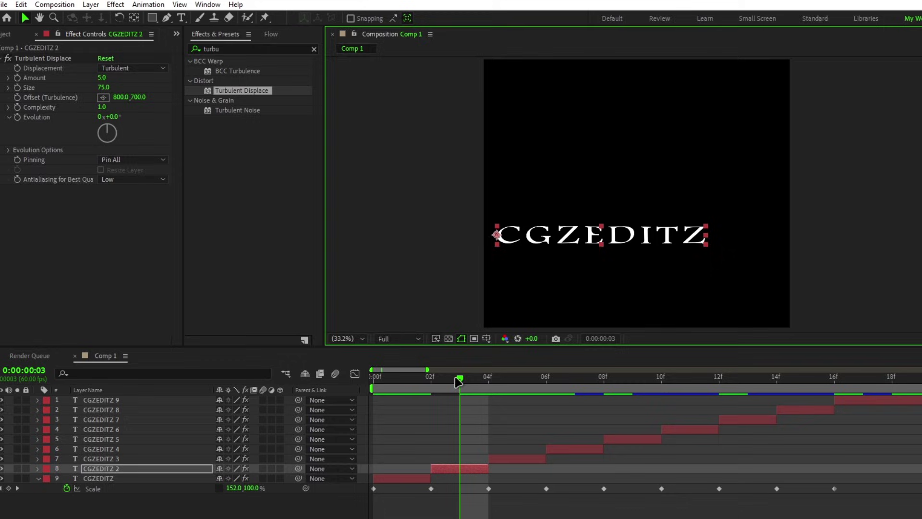
mouse_move(458, 382)
mouse_down()
mouse_move(362, 377)
mouse_move(460, 383)
mouse_up()
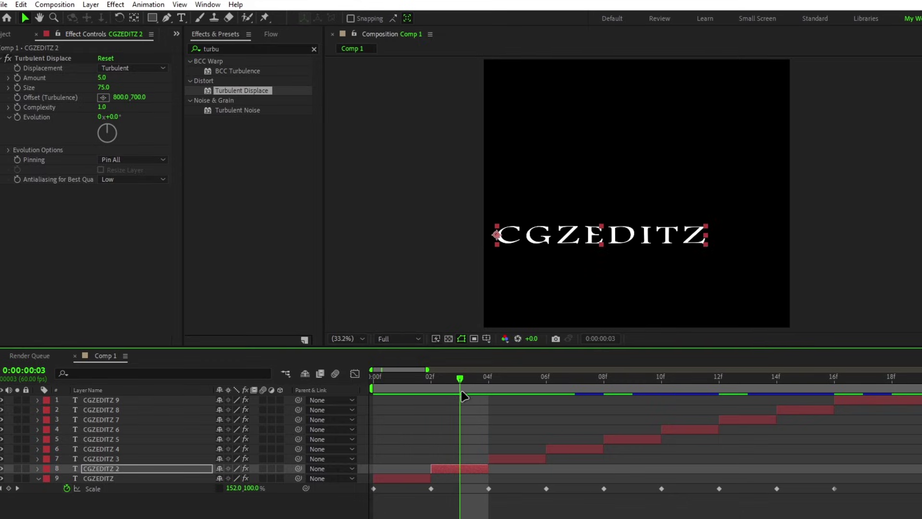
Shift the CGZEDITZ 3 text to the right at frame 4.
key(Page_Down)
click(542, 458)
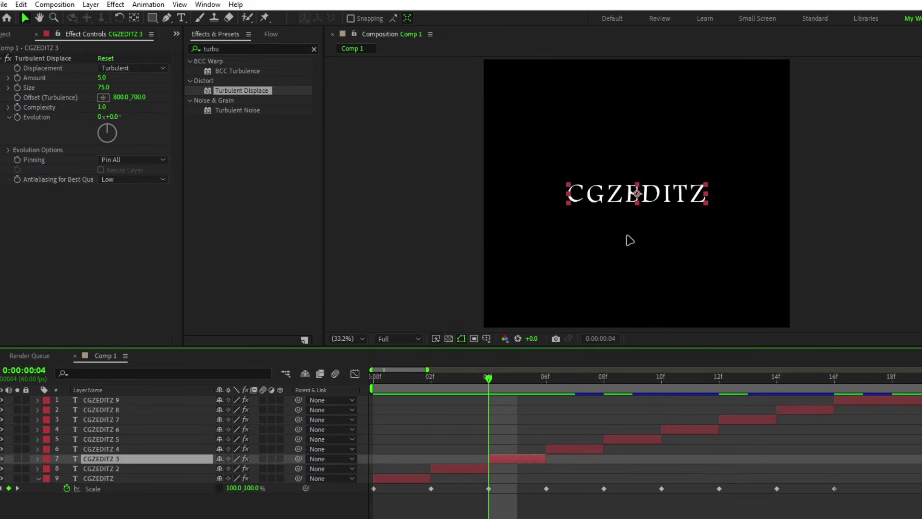
drag(651, 196, 701, 196)
Set the CGZEDITZ 4 layer's anchor point to the bottom edge of its text and move the text upward.
drag(496, 381, 546, 394)
click(574, 449)
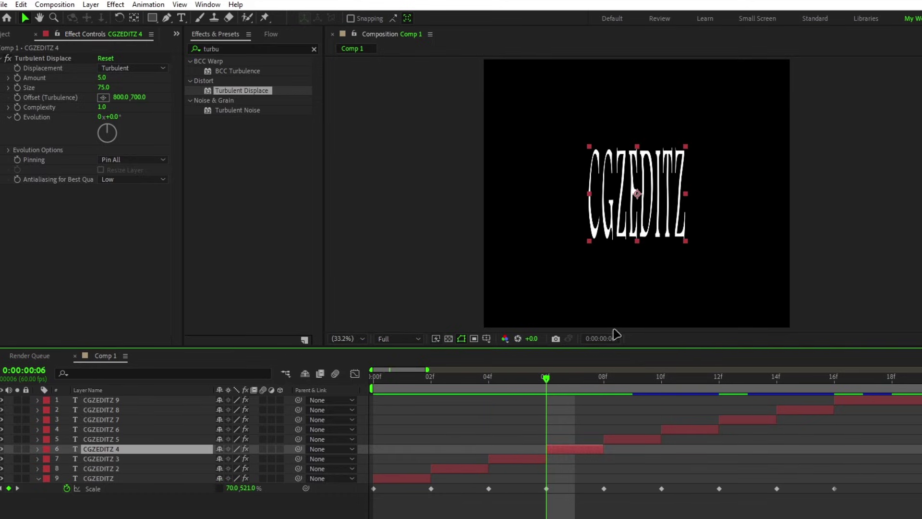
click(134, 18)
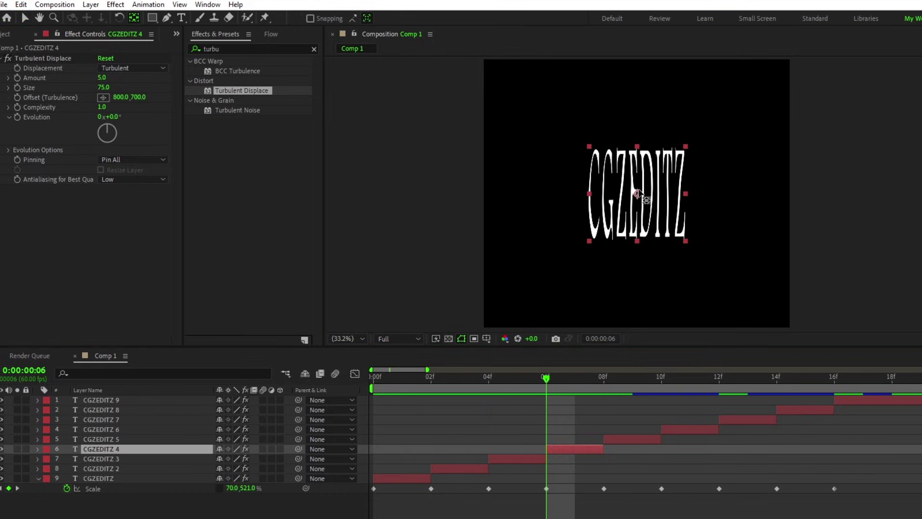
drag(638, 194, 637, 240)
click(575, 382)
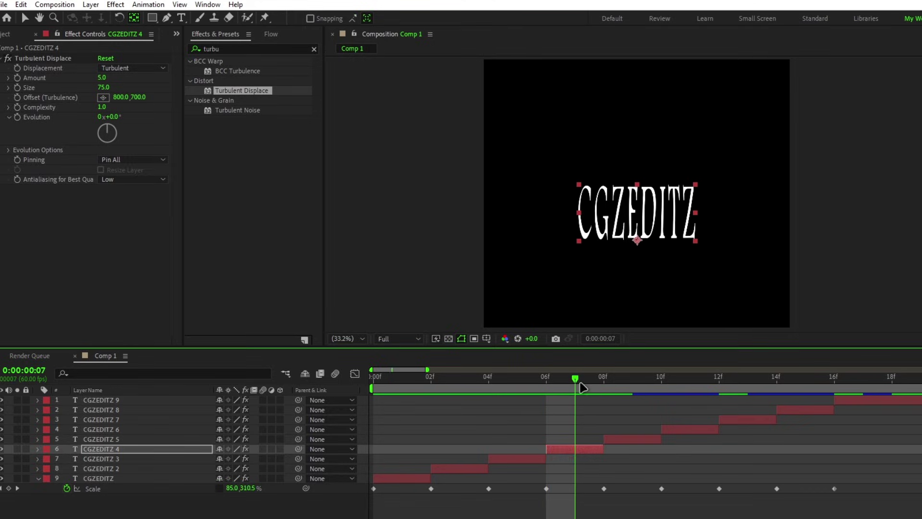
drag(576, 379, 560, 379)
key(v)
drag(653, 211, 652, 157)
Shift the CGZEDITZ 5 text to the right, and select CGZEDITZ 6 at frame 11.
drag(544, 379, 641, 406)
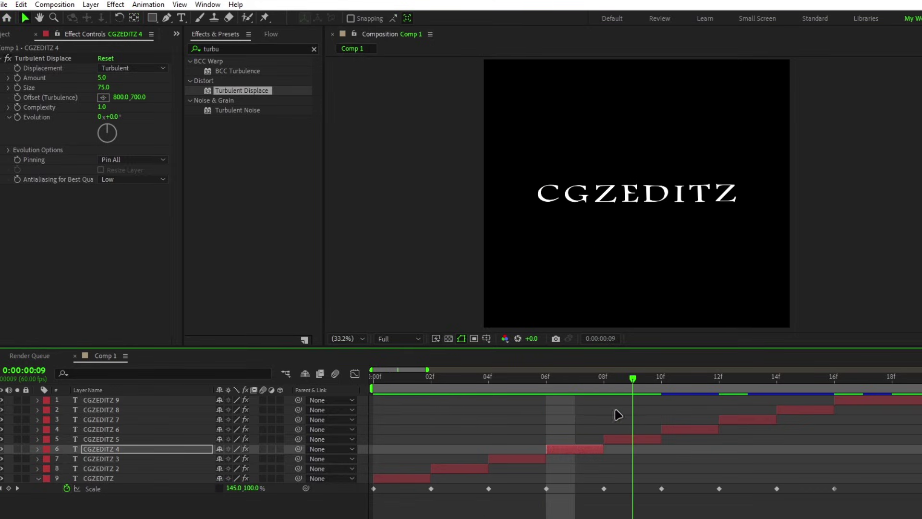
click(638, 438)
drag(669, 198, 750, 201)
drag(624, 377, 691, 384)
key(ctrl+Up)
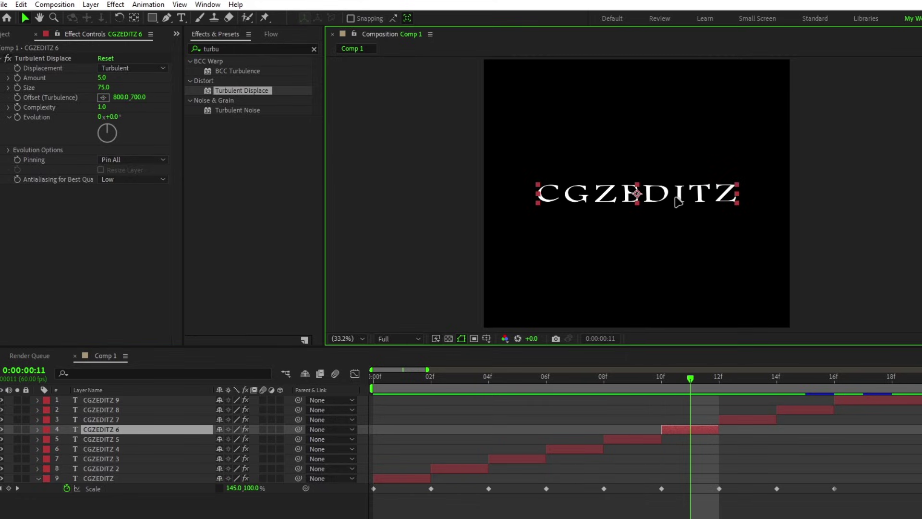
Set the CGZEDITZ 8 layer's anchor point to the top edge of its text at frame 14 and move the text downward.
click(624, 380)
drag(624, 379, 792, 396)
click(640, 193)
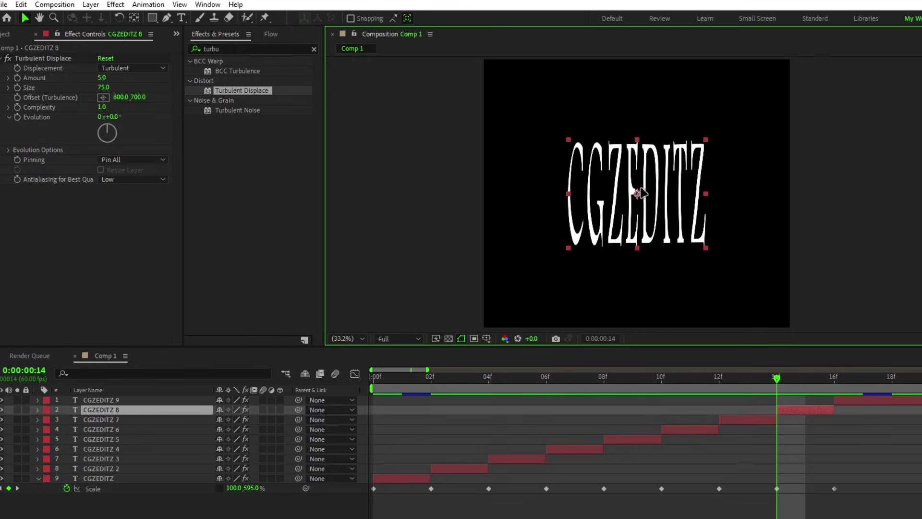
key(y)
drag(637, 194, 637, 140)
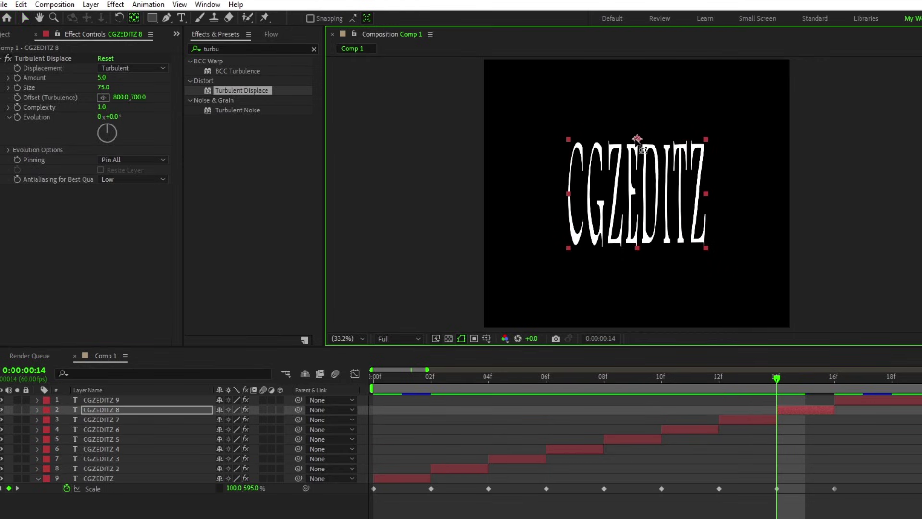
key(v)
drag(651, 179, 652, 244)
Scrub through the timeline to review the repositioned text layers.
drag(773, 391, 550, 398)
key(minus)
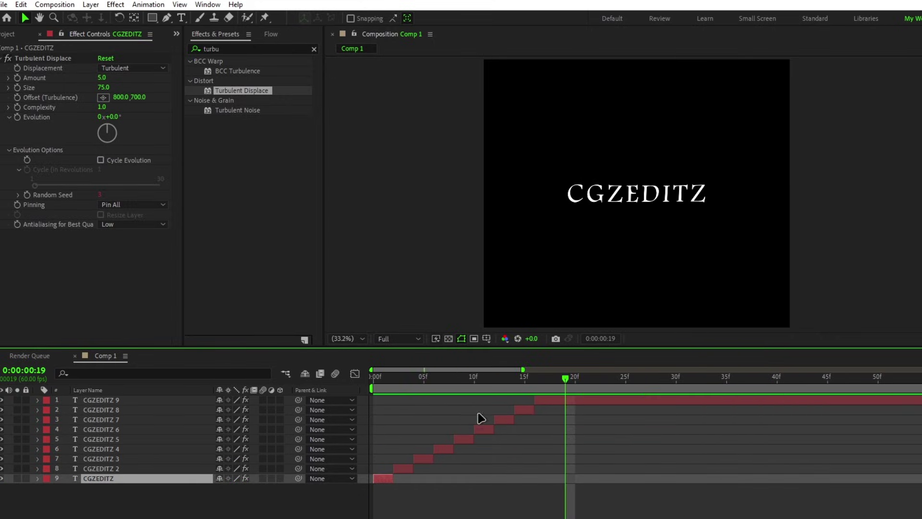
drag(506, 382, 425, 422)
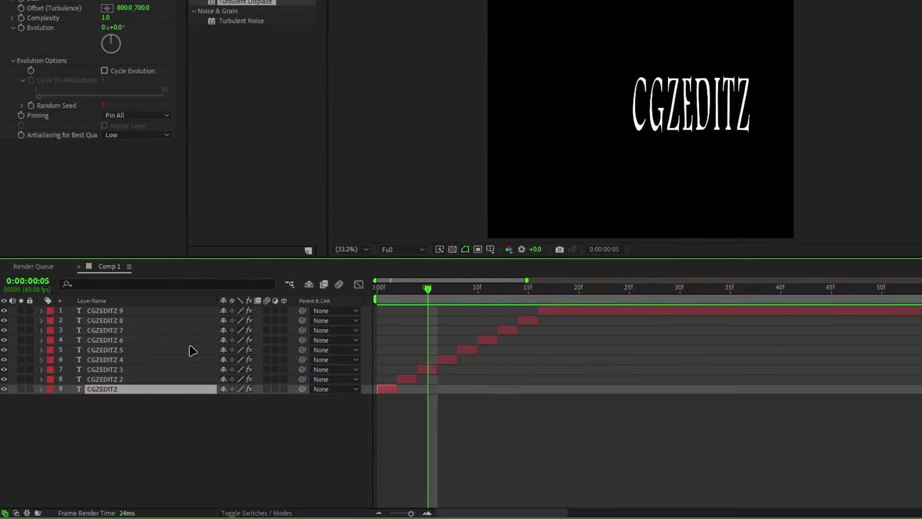
Duplicate the eight two-frame text layers and move all the copies beneath the original CGZEDITZ layer.
shift+click(196, 408)
key(ctrl+d)
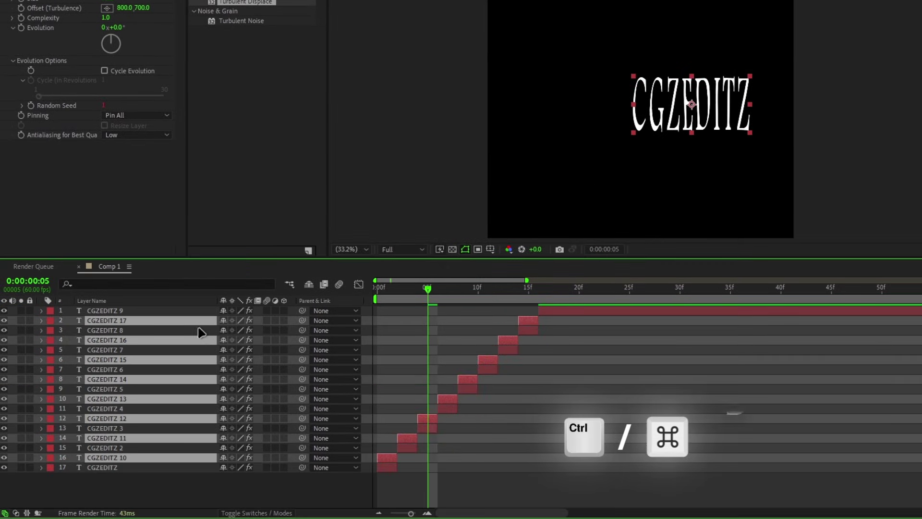
drag(183, 457, 195, 480)
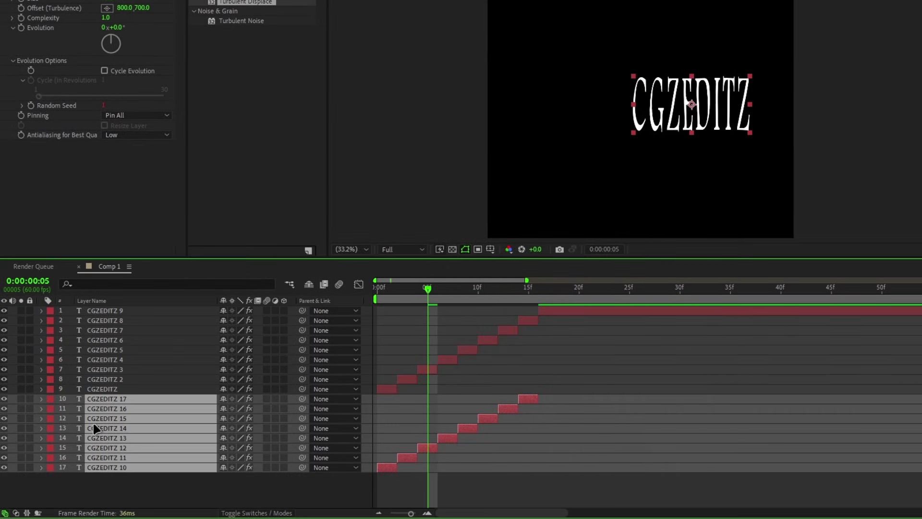
Label the eight copied layers yellow and shift them one frame later so the first starts at frame 1.
click(51, 402)
click(70, 198)
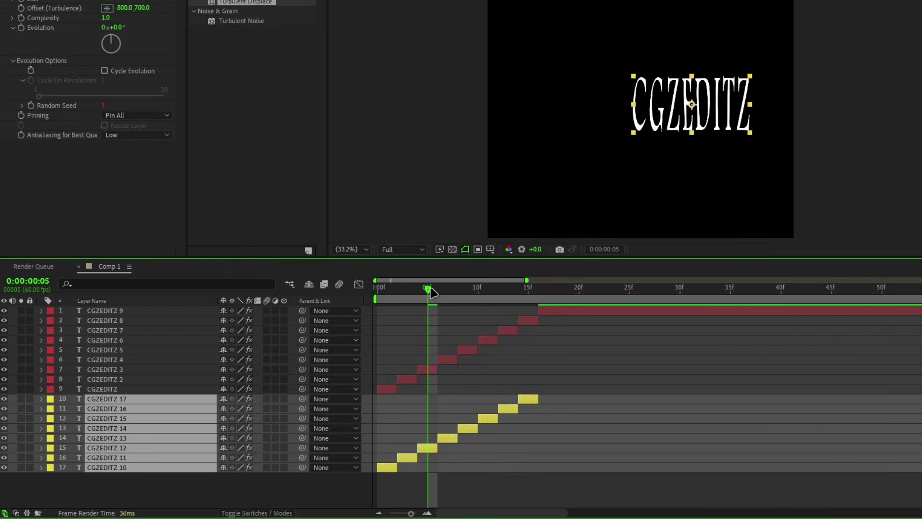
drag(431, 292, 377, 293)
scroll(382, 432, up, 3)
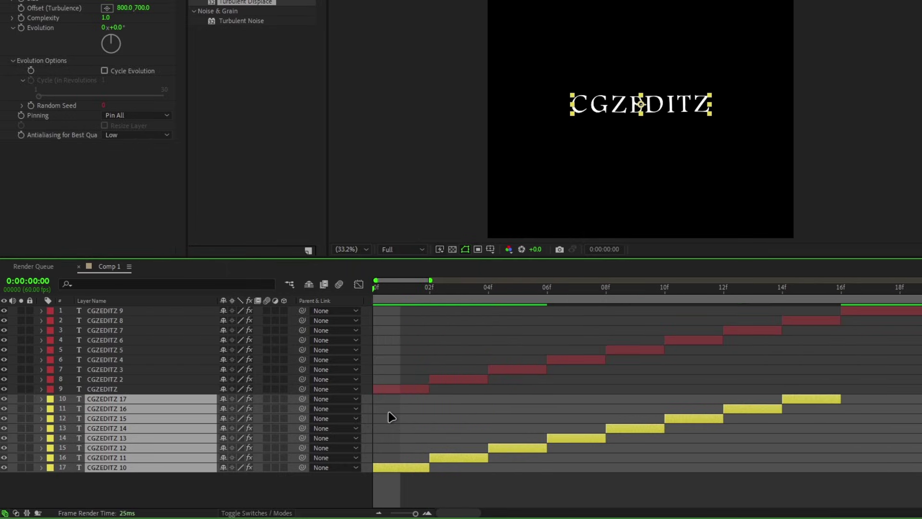
scroll(395, 402, left, 1)
key(Page_Down)
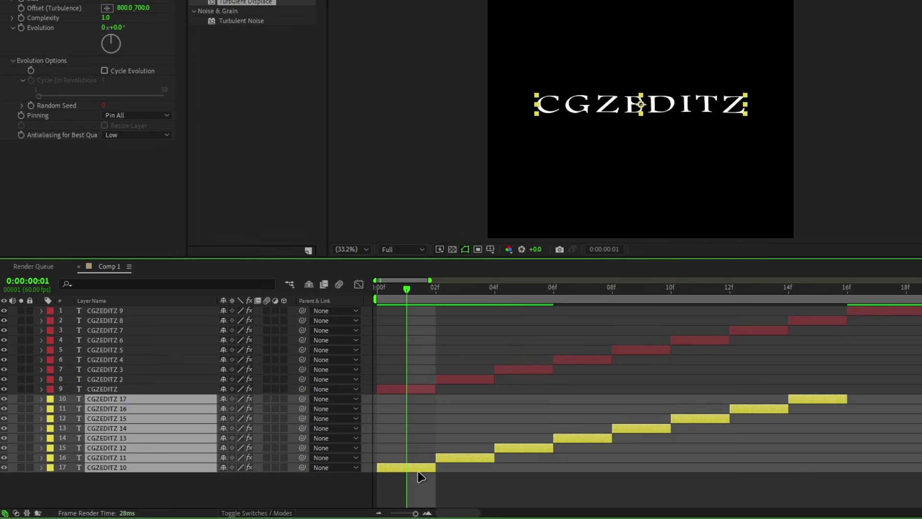
drag(404, 470, 459, 457)
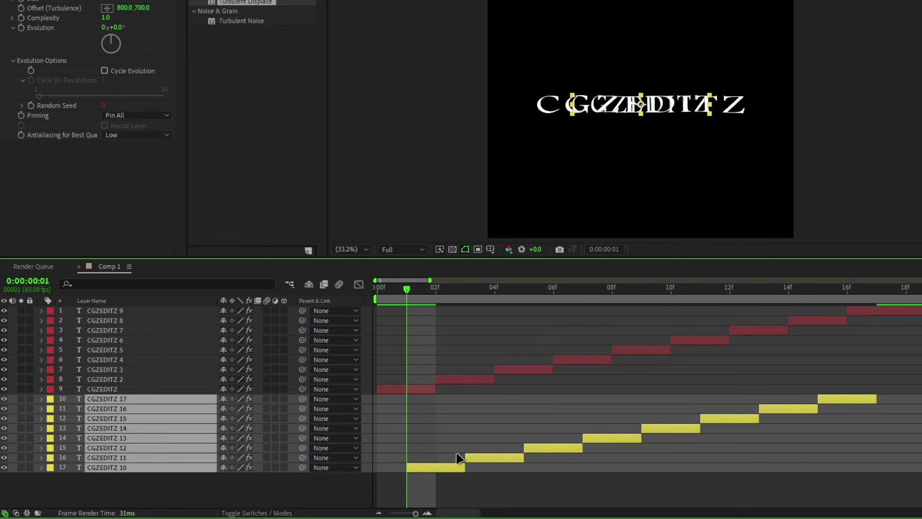
click(453, 483)
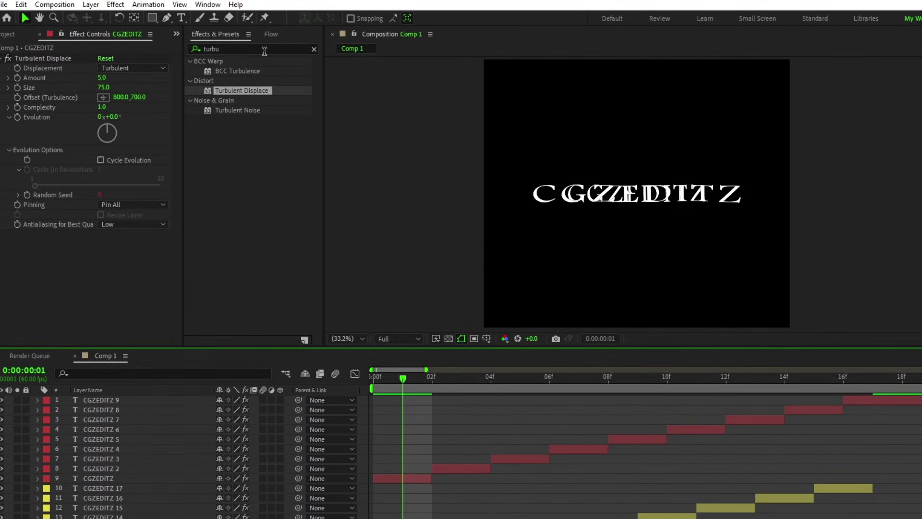
Apply a Fill effect to the CGZEDITZ layer and set its color to bright green 36FF00.
click(264, 51)
text(fill)
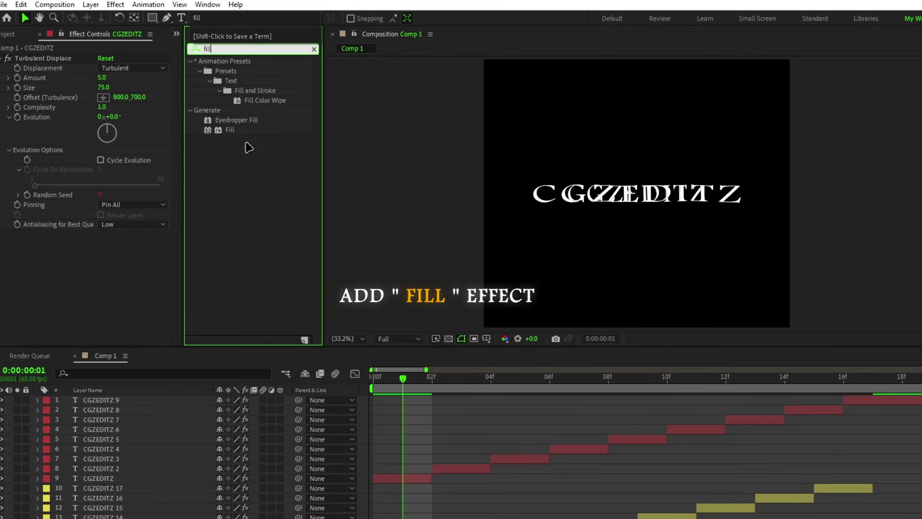
drag(232, 131, 141, 257)
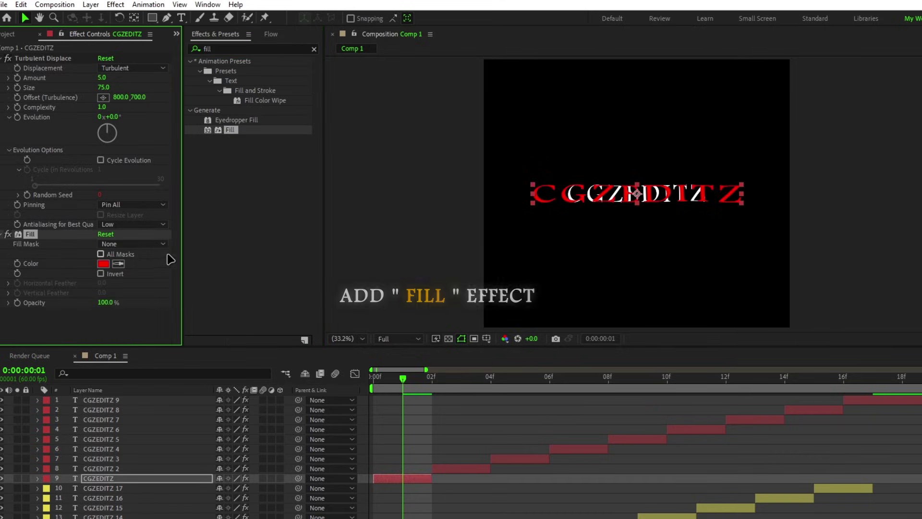
click(105, 264)
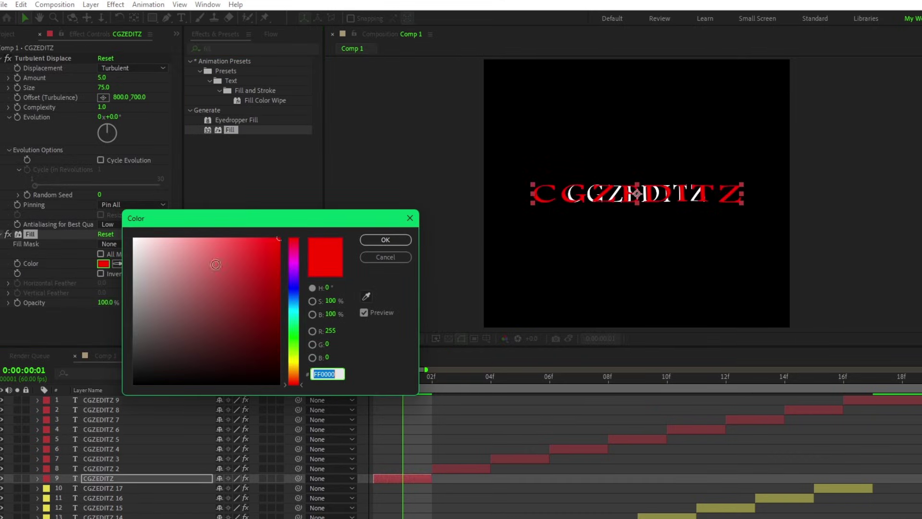
drag(294, 249, 295, 333)
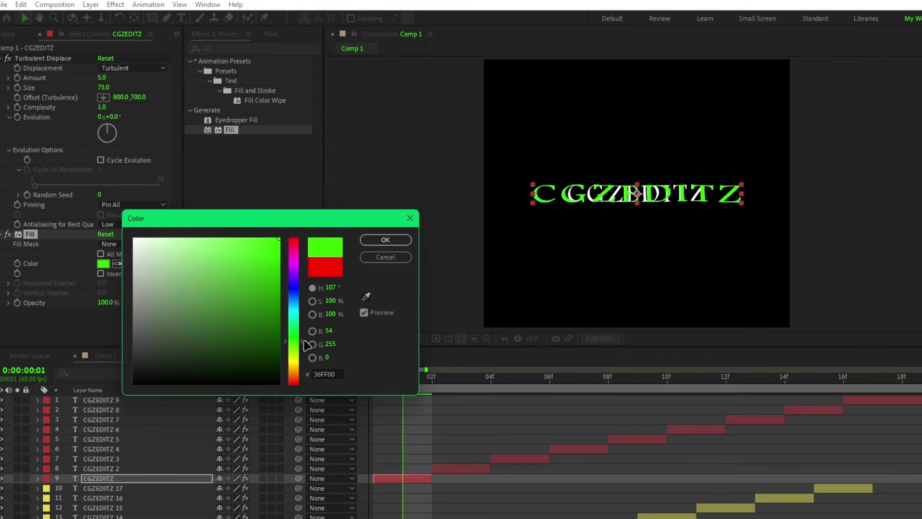
click(384, 240)
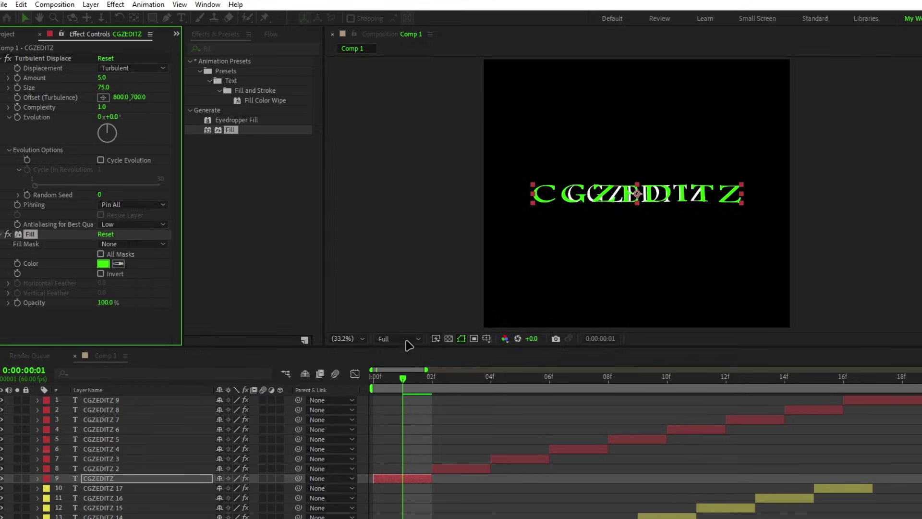
Copy the green Fill effect from the CGZEDITZ layer to the yellow layers CGZEDITZ 11 to CGZEDITZ 17 and scrub to check it.
click(79, 312)
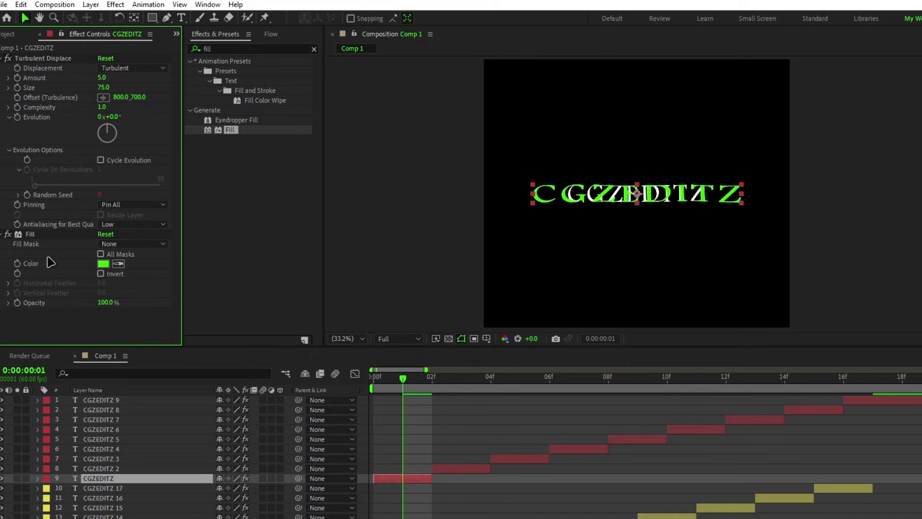
click(41, 234)
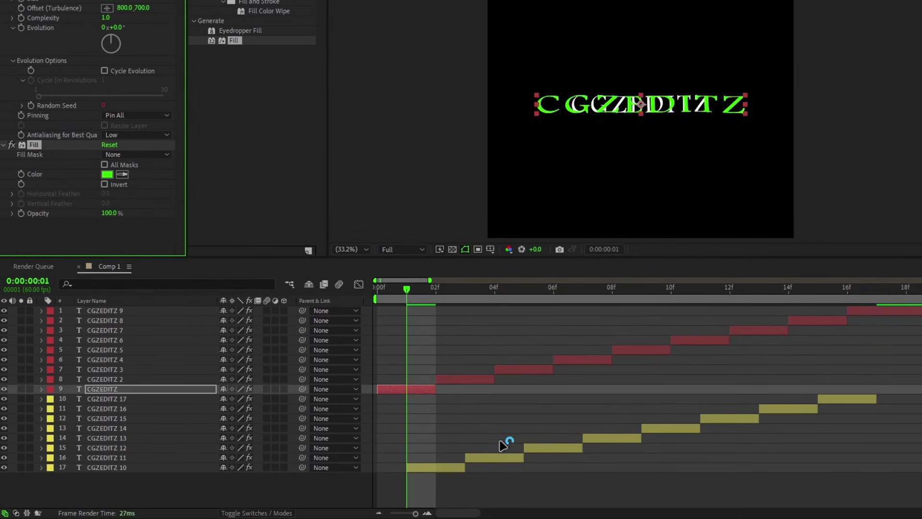
click(505, 456)
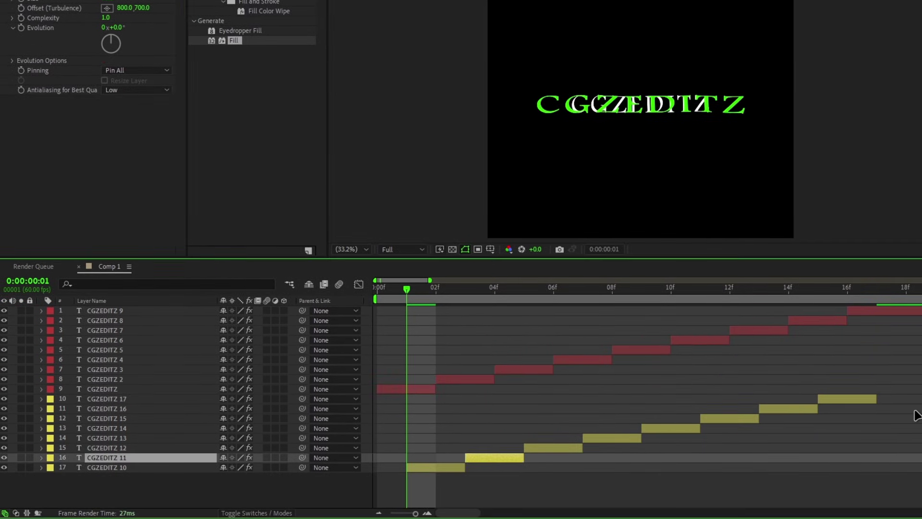
shift+click(851, 399)
key(ctrl+v)
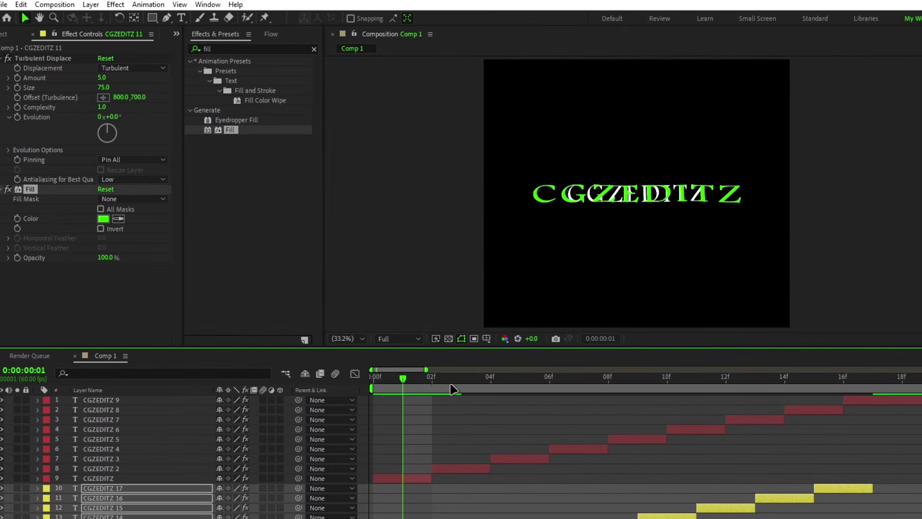
drag(418, 287, 473, 310)
drag(470, 400, 403, 447)
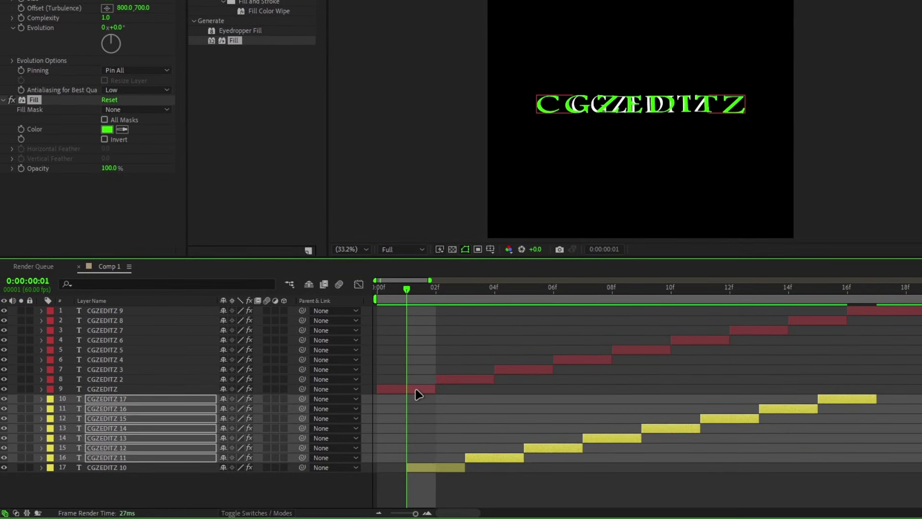
Duplicate the eight red layers from CGZEDITZ to CGZEDITZ 8 and move the copies beneath all other layers.
click(412, 479)
shift+click(811, 323)
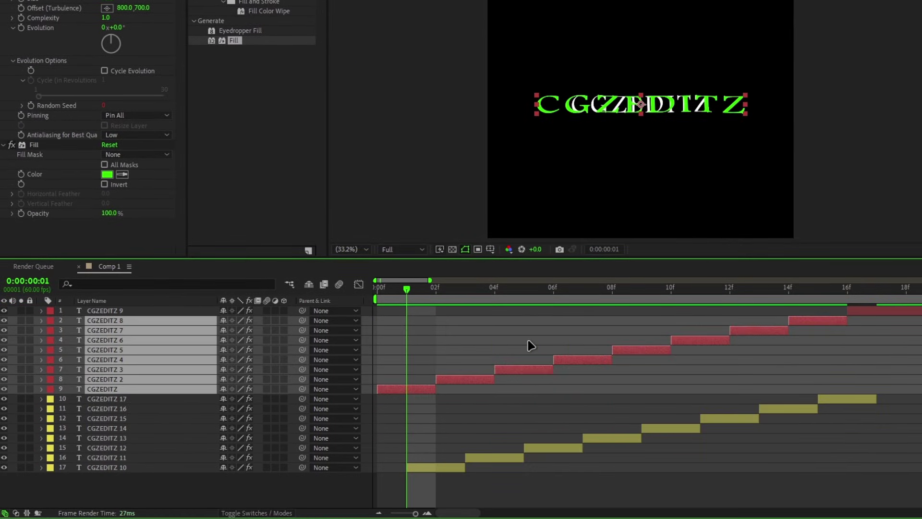
key(ctrl+d)
drag(168, 320, 162, 503)
Shift the eight new copies so the first starts at frame 2, and label them Cyan.
key(Page_Down)
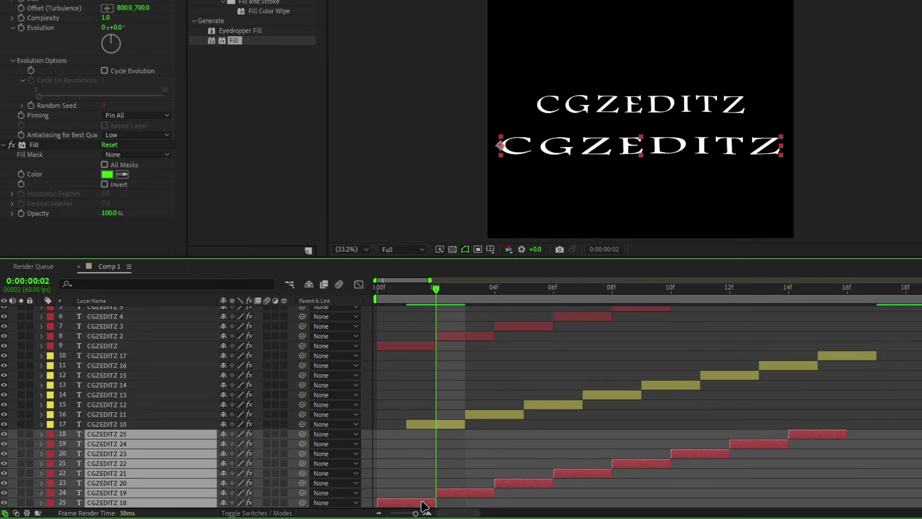
drag(422, 502, 465, 504)
click(45, 434)
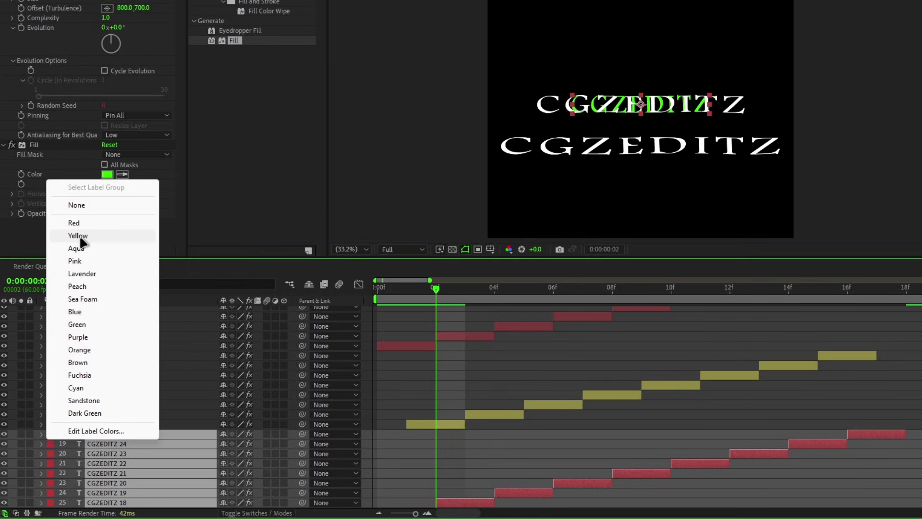
click(78, 388)
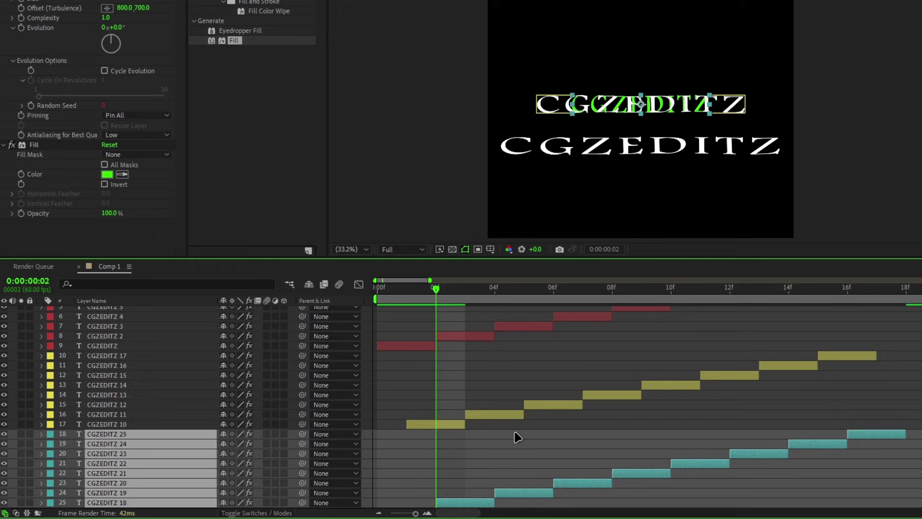
Set the Fill color of the CGZEDITZ 18 layer to pink FF0066.
click(462, 484)
click(453, 501)
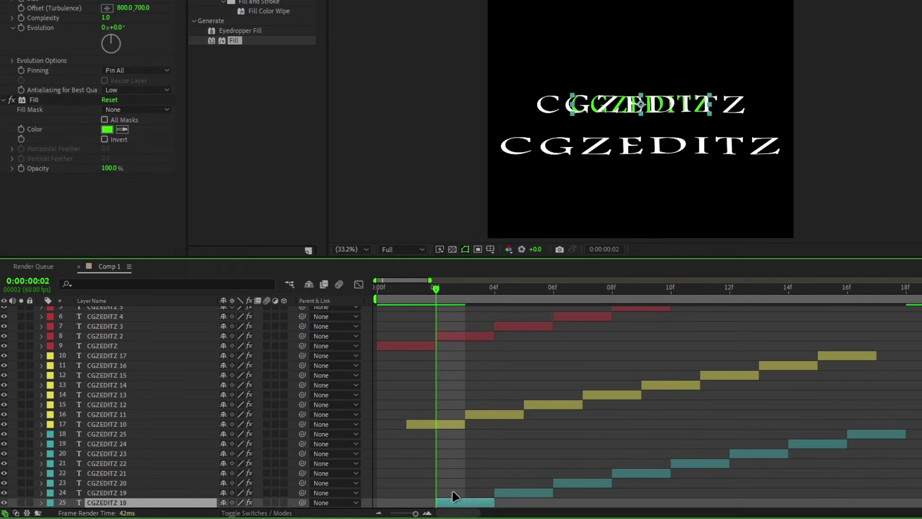
key(Page_Down)
click(108, 173)
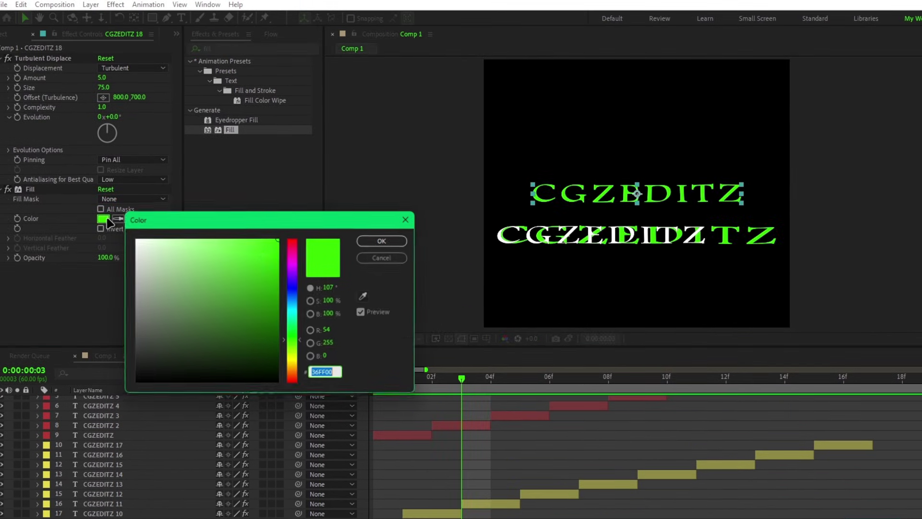
mouse_move(294, 250)
mouse_down()
mouse_move(298, 229)
mouse_move(290, 251)
mouse_up()
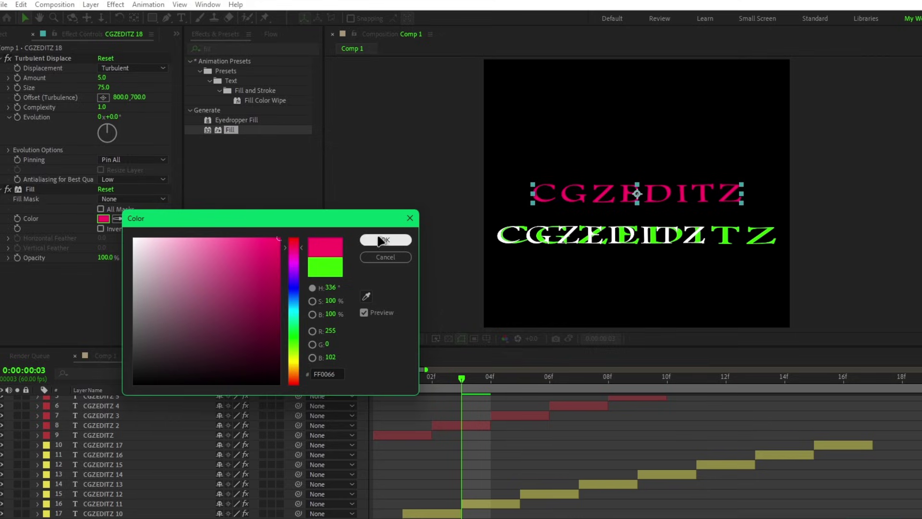
click(385, 239)
Copy the pink Fill effect from CGZEDITZ 18 to the cyan layers CGZEDITZ 19 to CGZEDITZ 25.
click(53, 271)
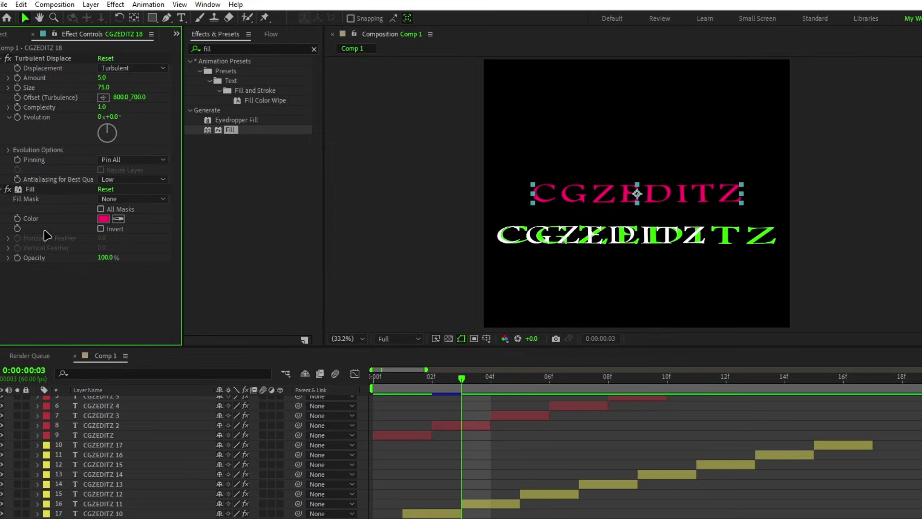
click(31, 192)
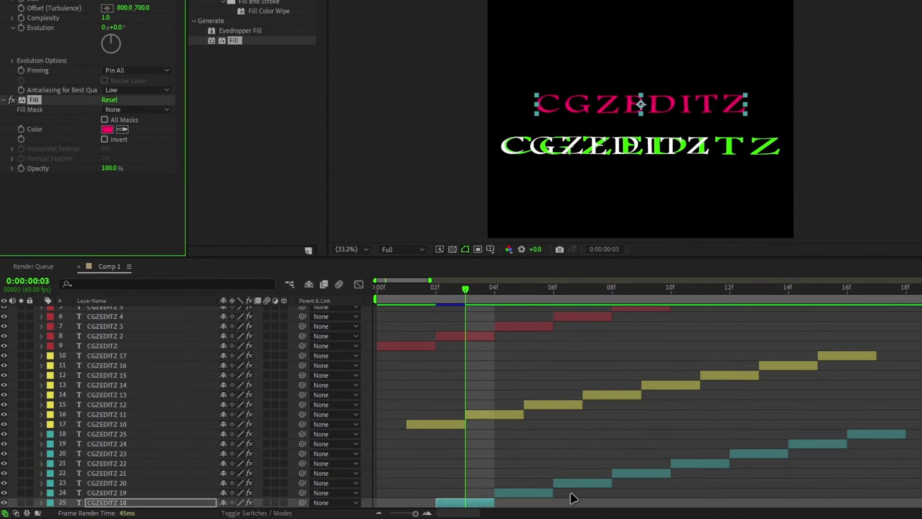
click(532, 495)
shift+click(870, 434)
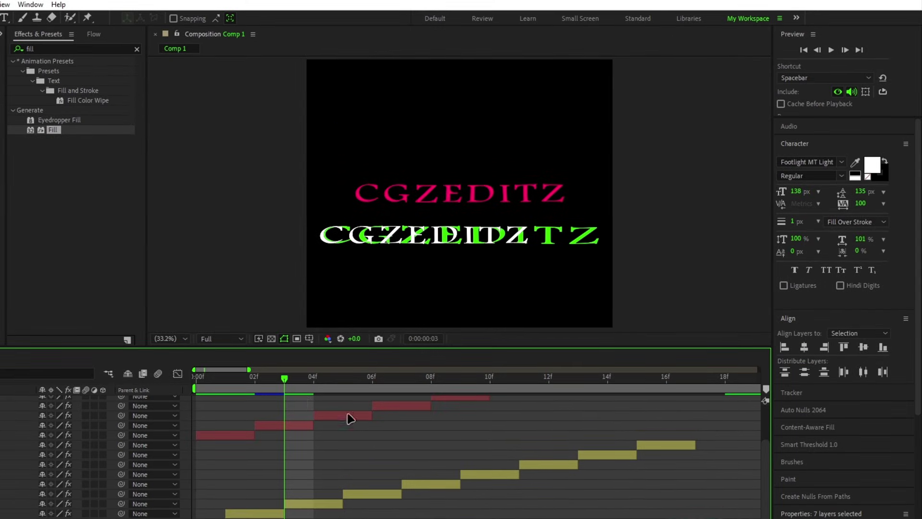
Review the colored text layers from the first frame across the whole timeline and move the playhead to 0:00:01:05.
drag(285, 383, 198, 447)
key(minus)
key(minus)
click(395, 463)
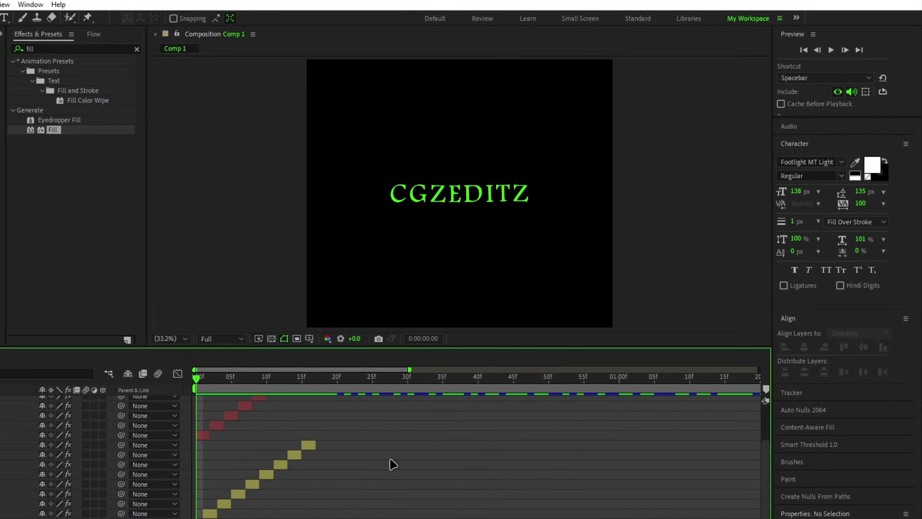
key(minus)
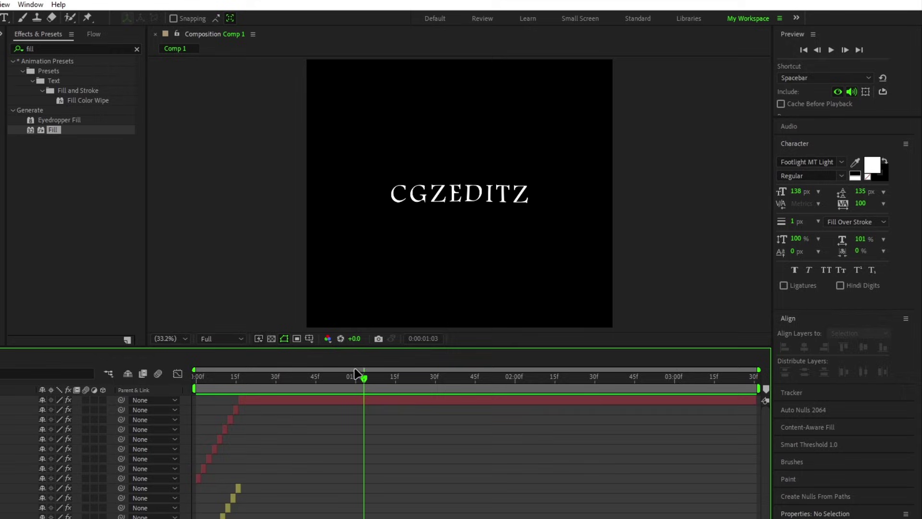
mouse_move(367, 385)
mouse_down()
mouse_move(380, 390)
mouse_move(373, 395)
mouse_up()
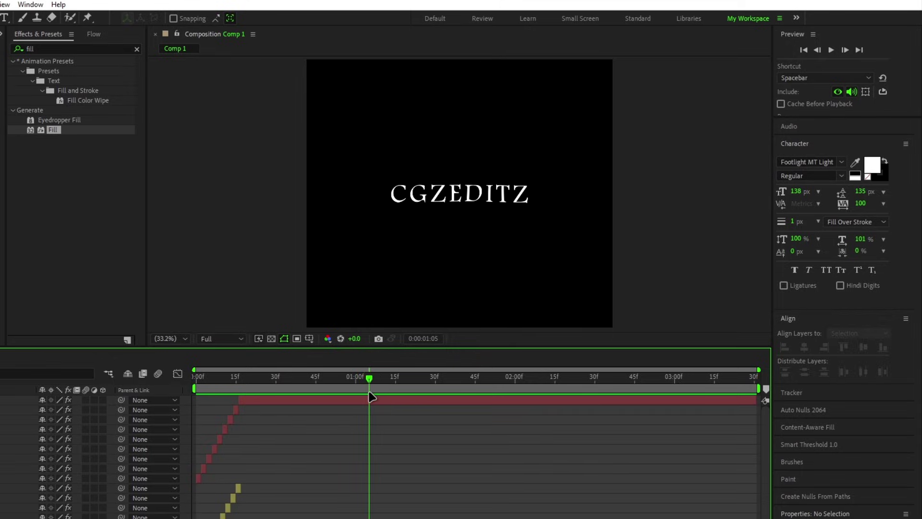
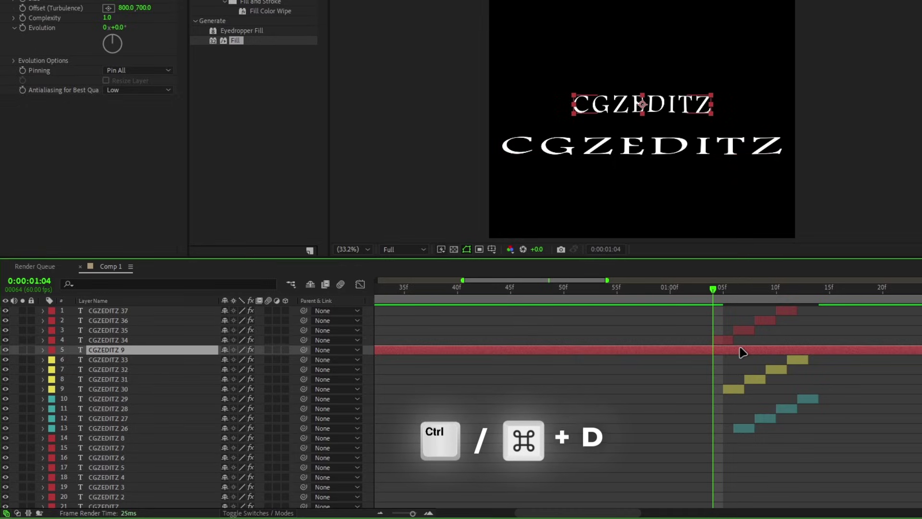
Duplicate the CGZEDITZ 9 layer with the copy starting at 0:00:01:04, and trim the original to end there.
key(ctrl+d)
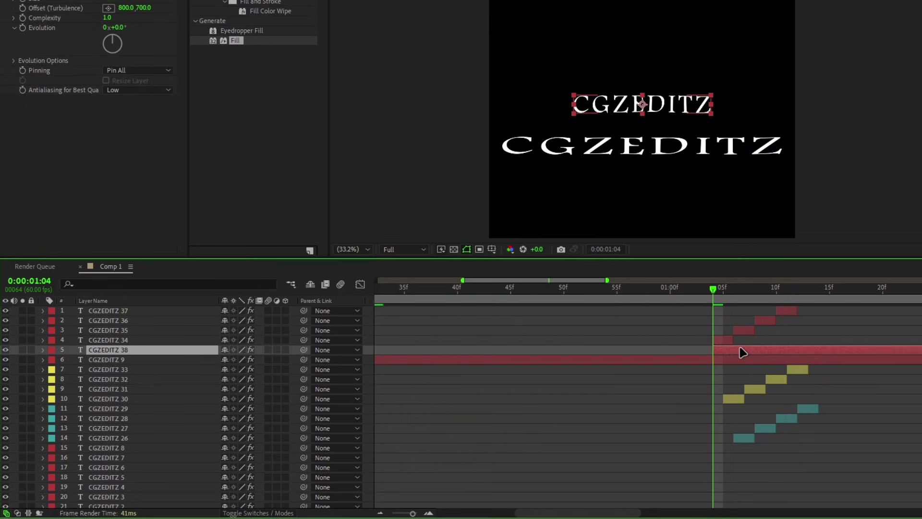
click(731, 361)
key(alt+bracketright)
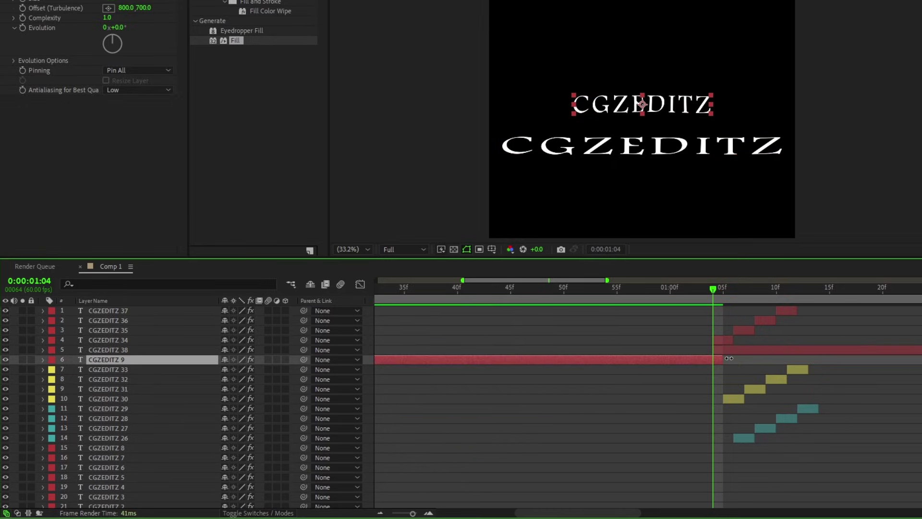
Move the CGZEDITZ 38 copy to the top of the layer stack and make it start where CGZEDITZ 37 ends.
click(291, 350)
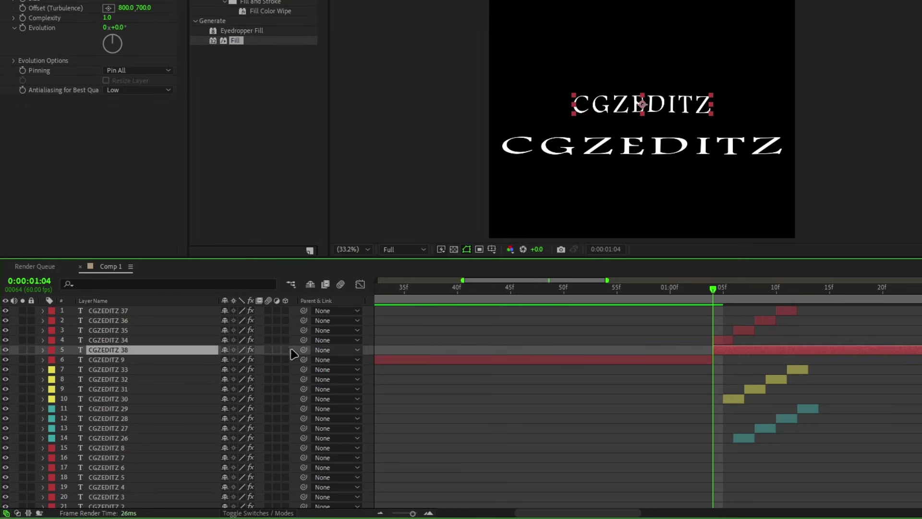
drag(177, 354, 189, 313)
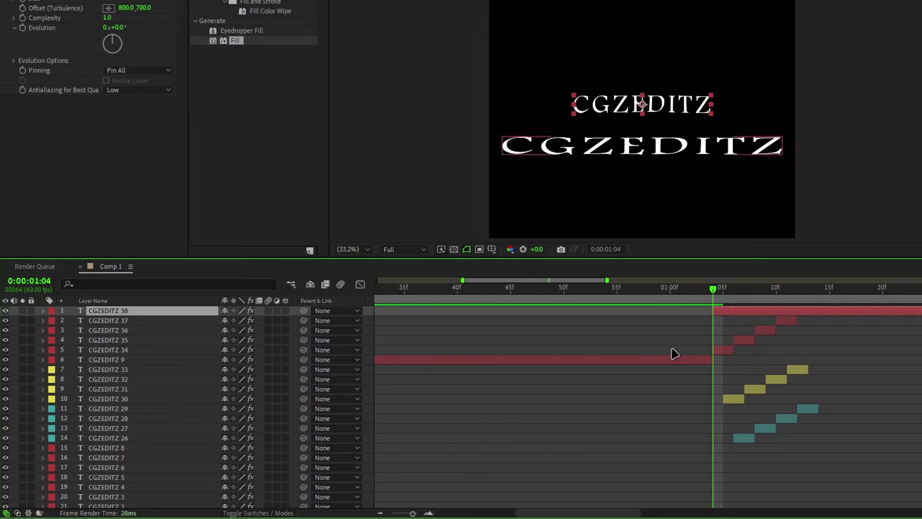
drag(742, 317, 832, 312)
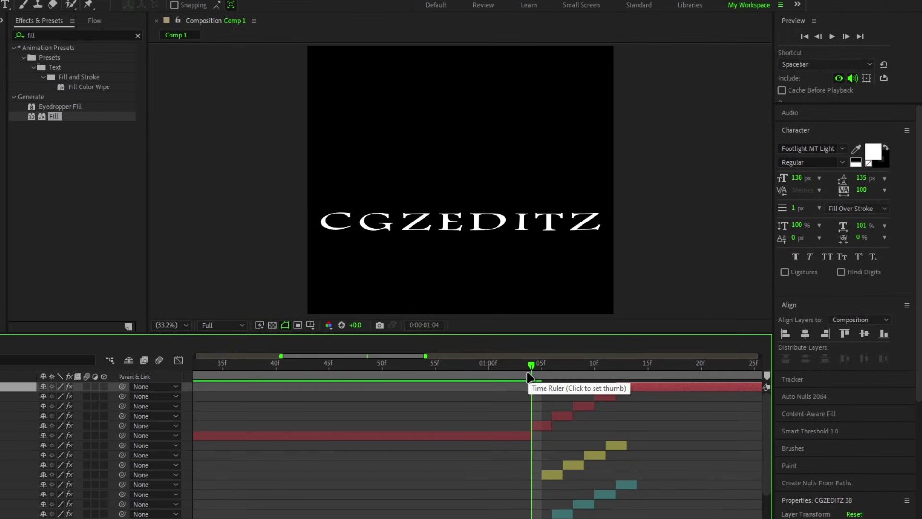
Play back the composition from the first frame to preview both glitch transitions.
scroll(693, 367, down, 4)
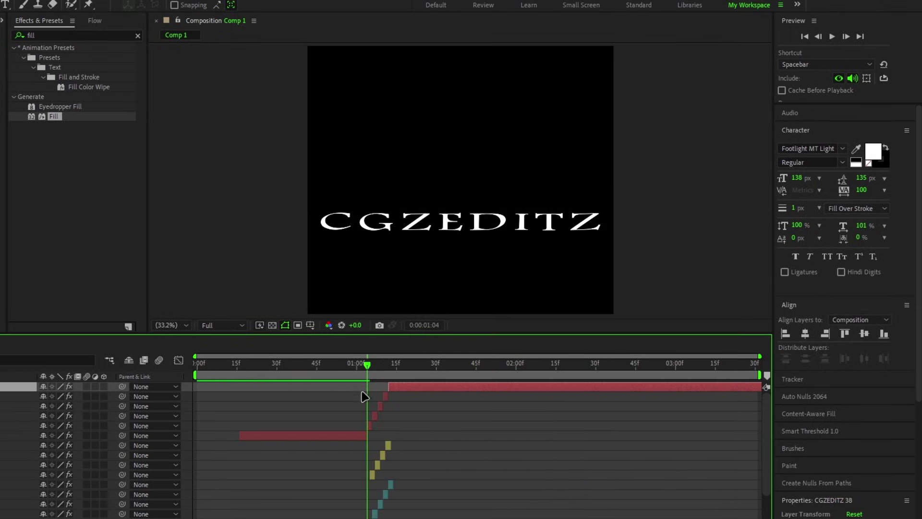
drag(373, 373, 192, 400)
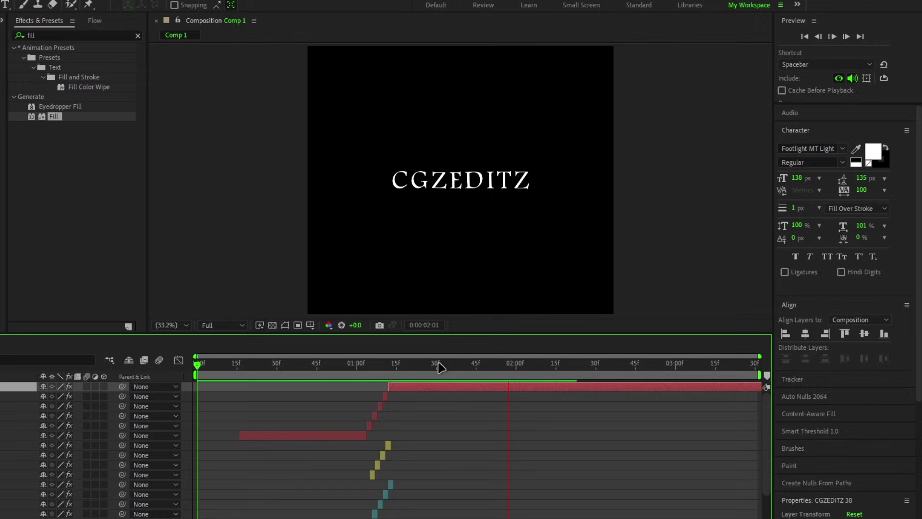
key(space)
Place the playhead at 0:00:02:00 and duplicate all the opening glitch layers from CGZEDITZ 8 down to CGZEDITZ 18.
drag(595, 370, 517, 382)
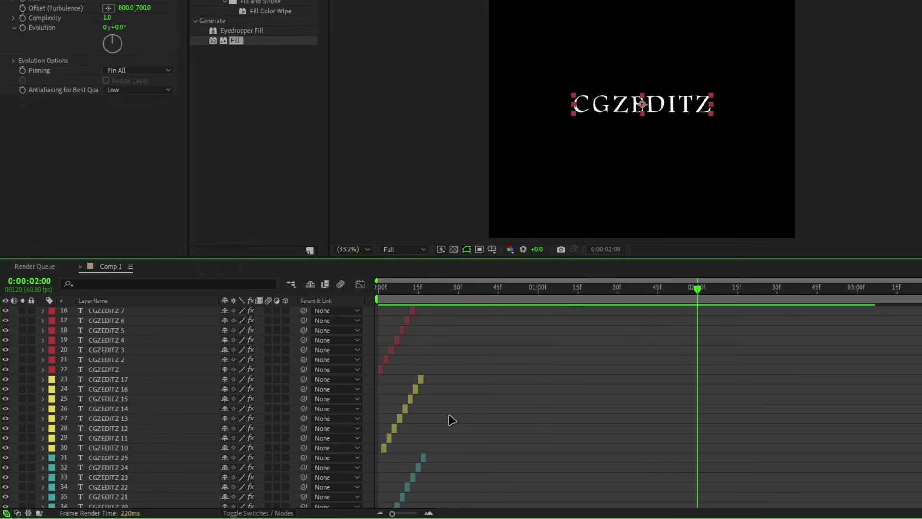
scroll(382, 380, up, 1)
click(160, 331)
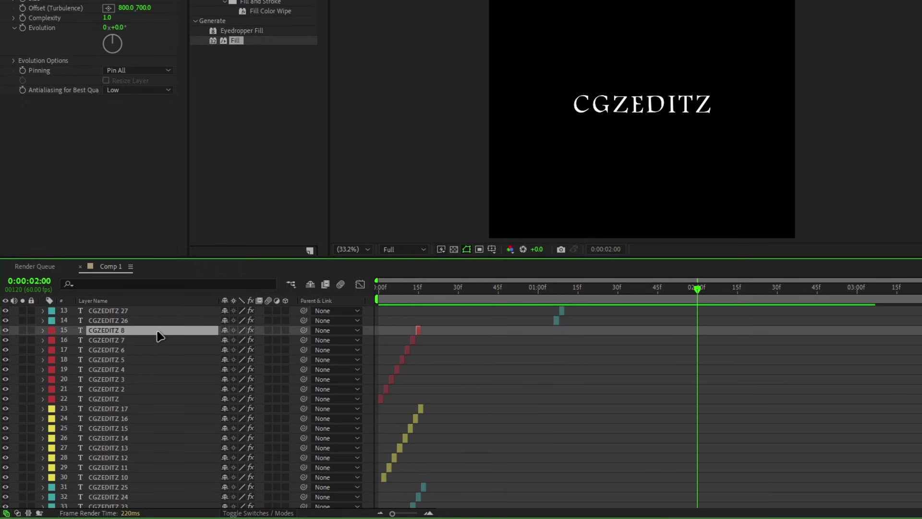
scroll(154, 456, down, 2)
shift+click(141, 502)
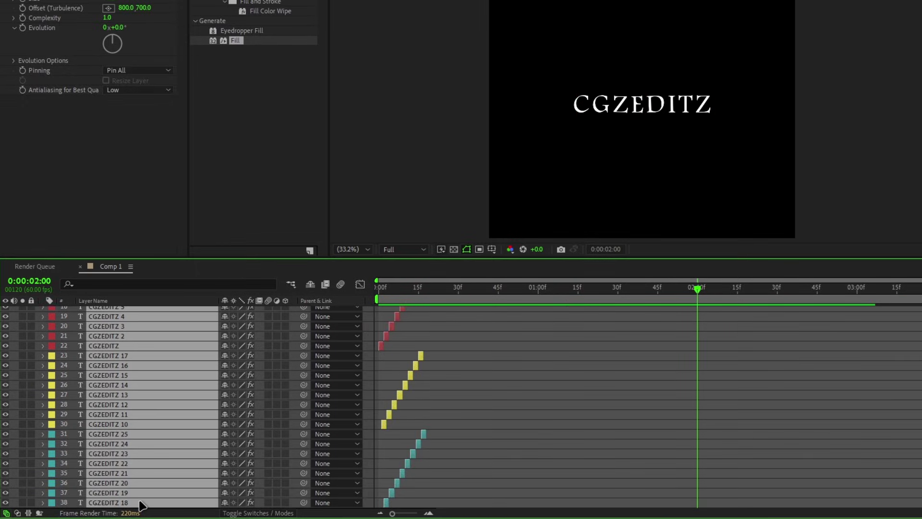
key(ctrl+d)
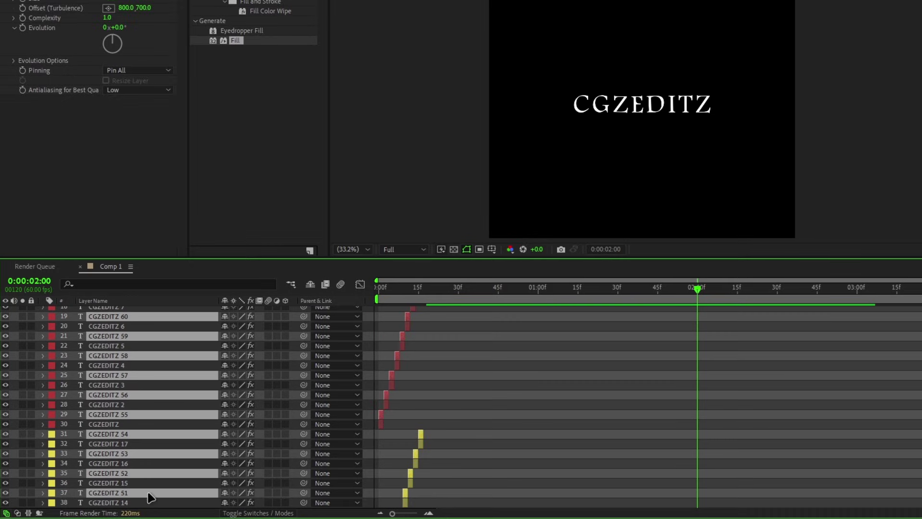
Move the duplicated glitch layers CGZEDITZ 39–62 to the top of the layer stack and shift them to start at 0:00:02:00.
drag(152, 497, 156, 308)
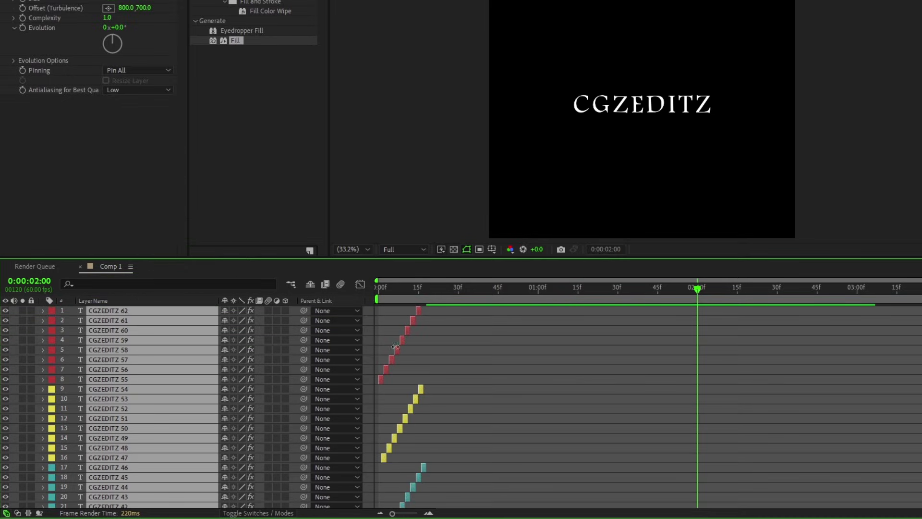
scroll(404, 384, up, 4)
drag(396, 339, 903, 342)
scroll(733, 389, down, 4)
scroll(624, 418, down, 3)
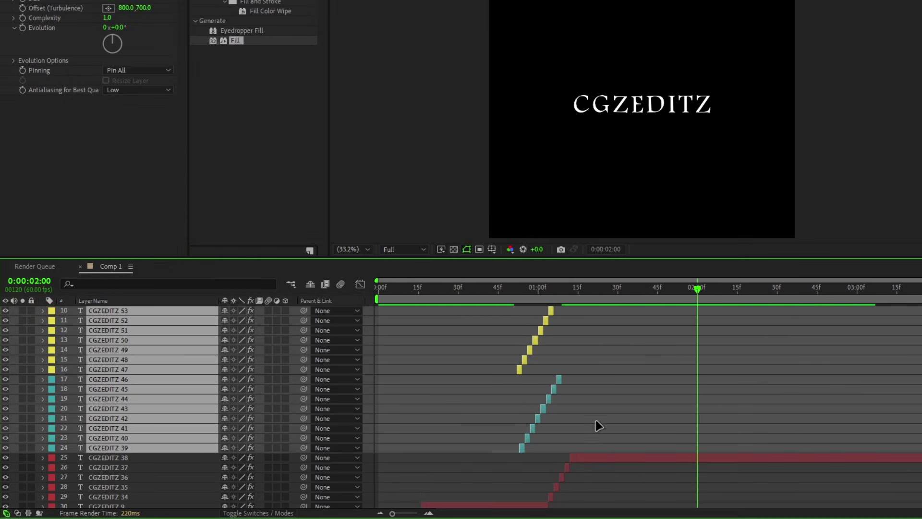
scroll(598, 425, up, 2)
drag(449, 452, 796, 449)
scroll(897, 418, up, 4)
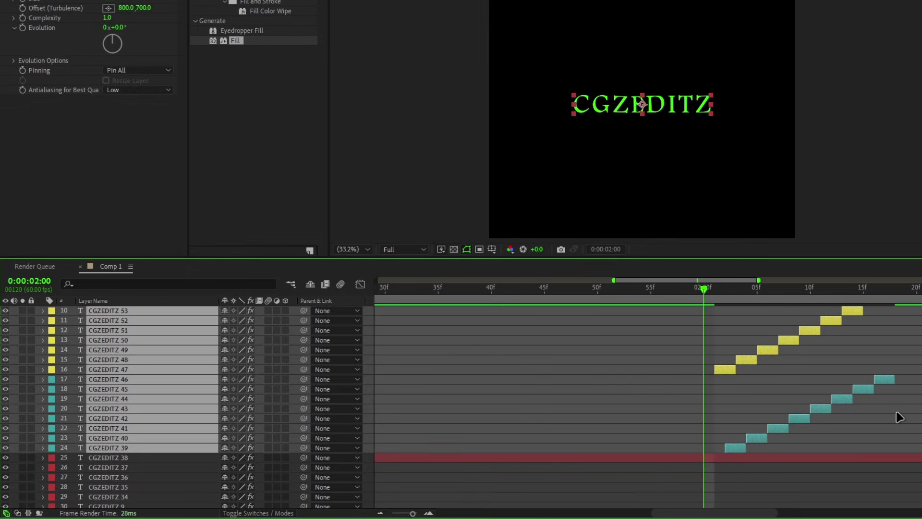
scroll(576, 386, up, 2)
scroll(574, 384, down, 2)
click(465, 407)
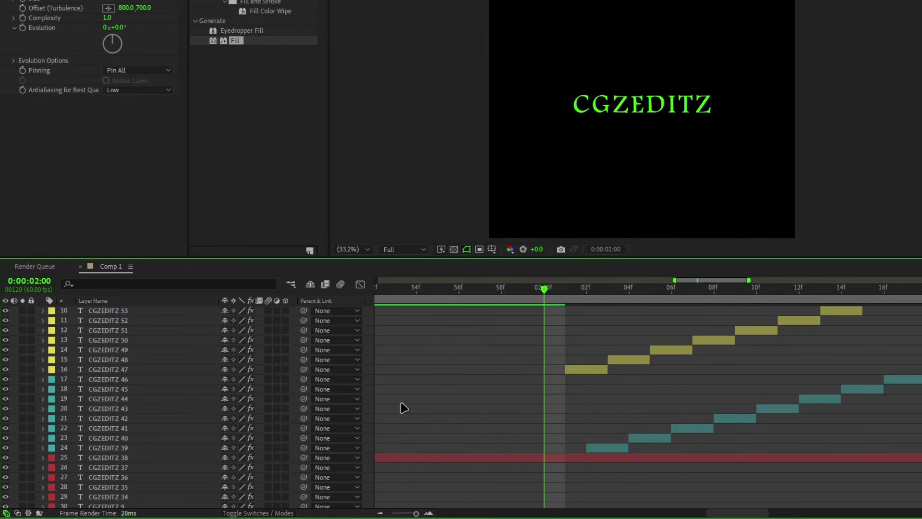
Move the red layers CGZEDITZ 55–62 below the teal duplicates, directly above CGZEDITZ 38.
scroll(402, 407, up, 3)
click(120, 378)
shift+click(126, 321)
shift+click(134, 311)
drag(136, 313, 175, 330)
Move the teal layers CGZEDITZ 39–46 above the yellow duplicates at the top of the layer stack.
scroll(540, 338, up, 5)
click(127, 395)
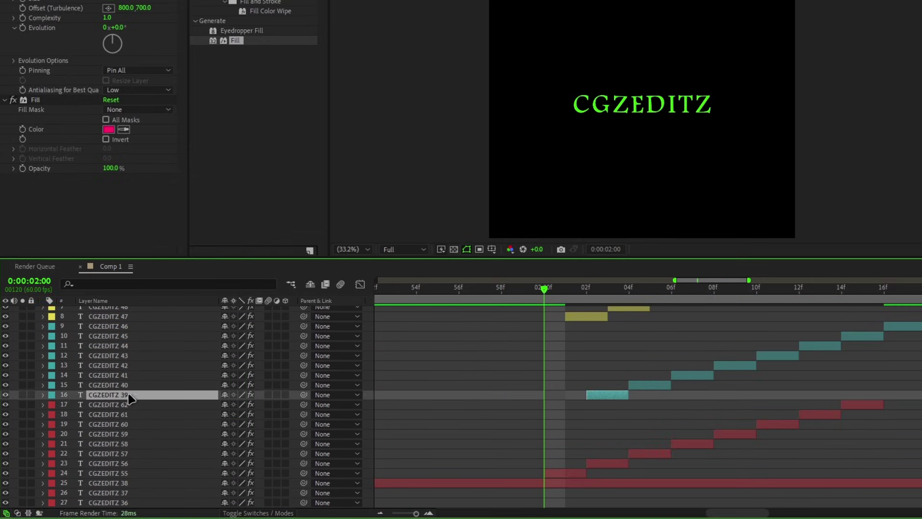
shift+click(118, 327)
drag(115, 393, 133, 375)
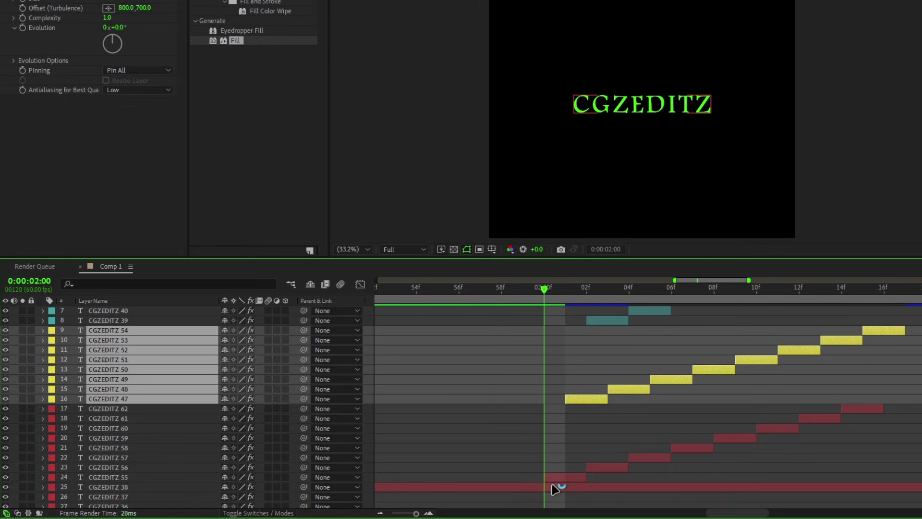
Trim the CGZEDITZ 38 layer to end at 0:00:02:00, where the third glitch burst starts.
click(554, 489)
scroll(553, 457, down, 2)
key(alt+bracketright)
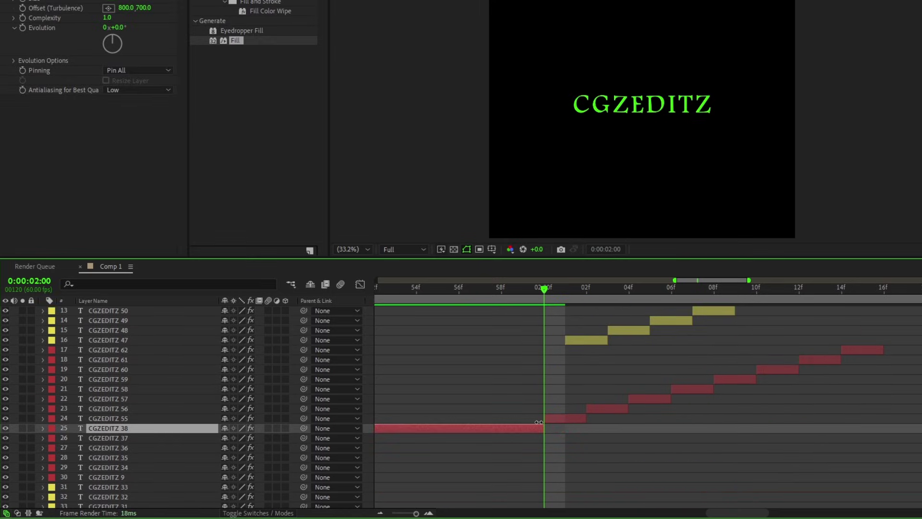
Play back the composition from the first frame to preview all three glitch bursts.
scroll(580, 408, down, 5)
drag(431, 379, 174, 397)
click(283, 412)
scroll(588, 457, down, 10)
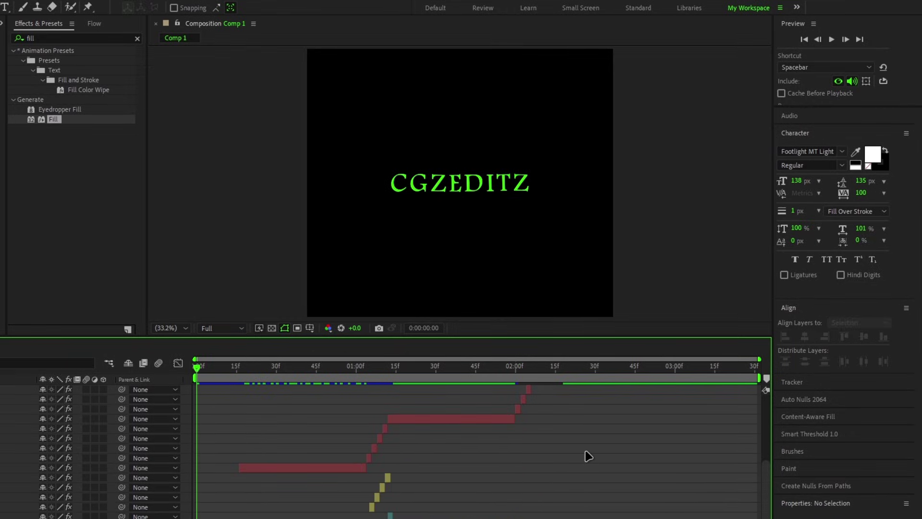
key(space)
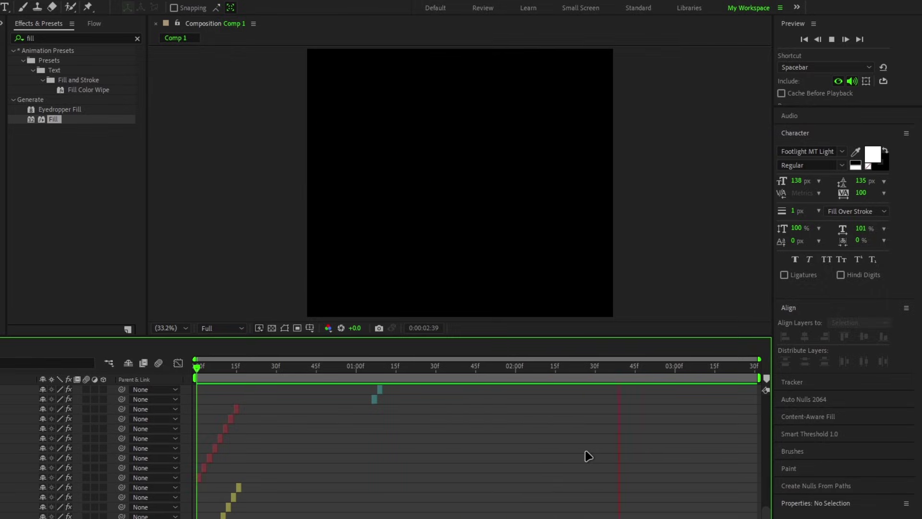
scroll(586, 459, up, 10)
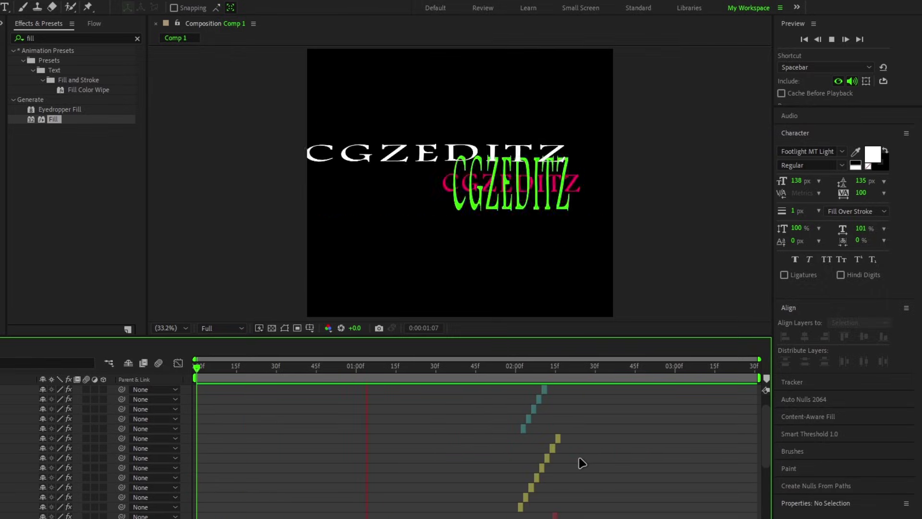
key(space)
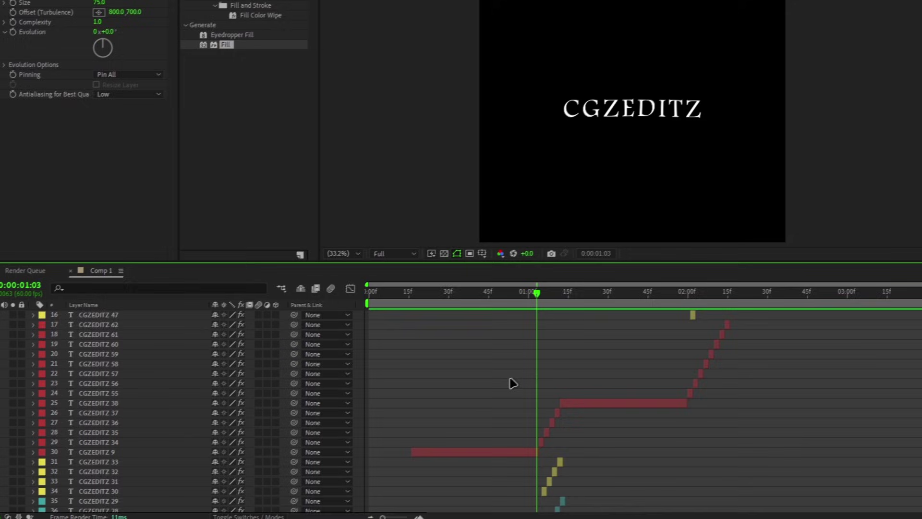
Place the playhead at 0:00:00:39 and apply the Gradient Ramp effect to the CGZEDITZ 9 layer.
drag(314, 368, 302, 372)
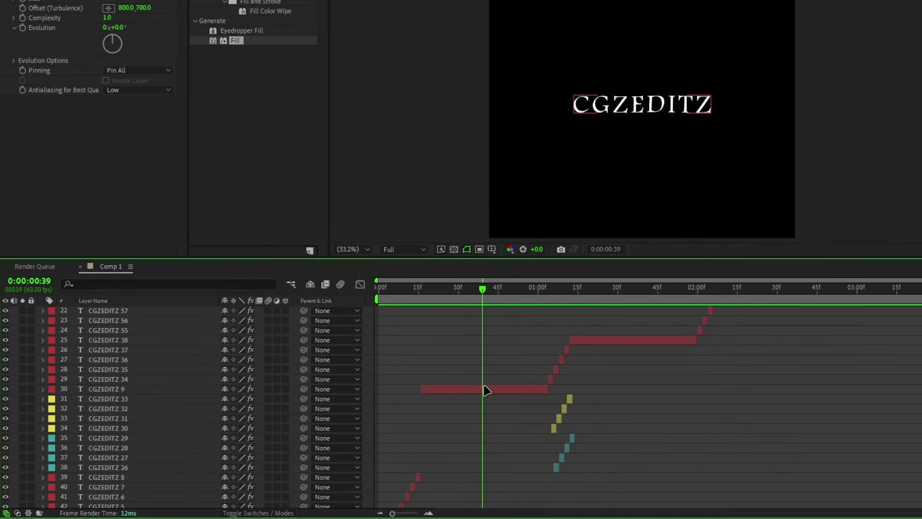
key(equal)
key(equal)
click(555, 394)
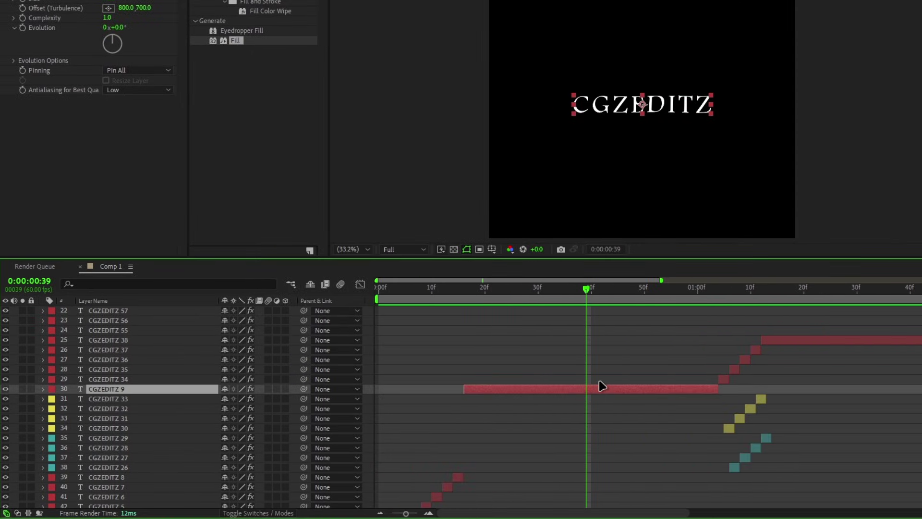
click(252, 49)
text(gr)
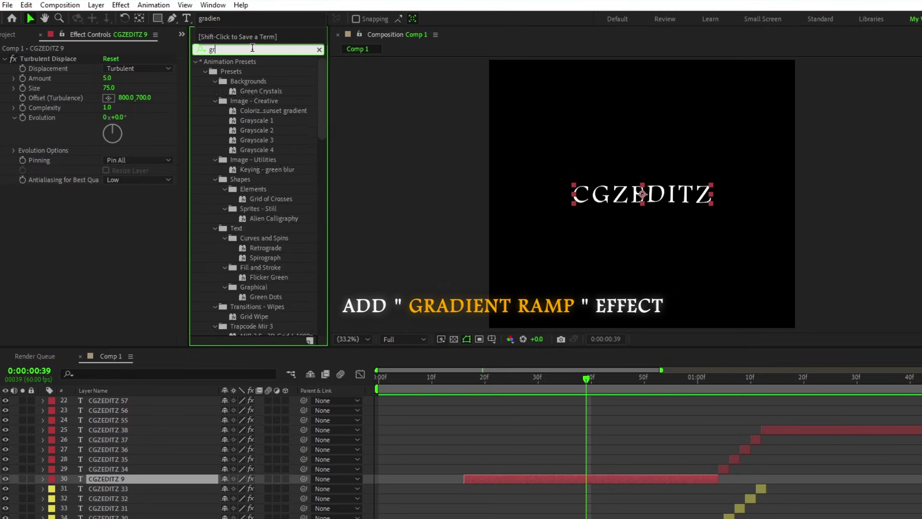
text(adien)
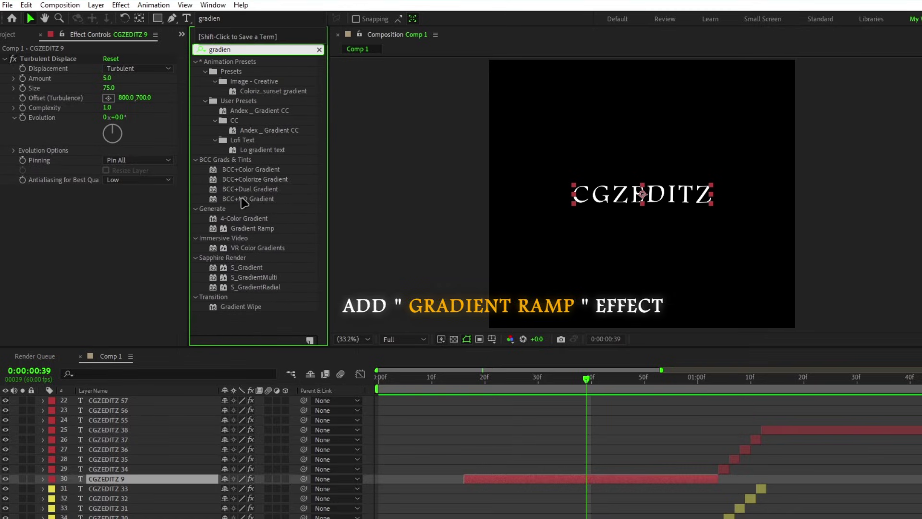
drag(252, 228, 144, 243)
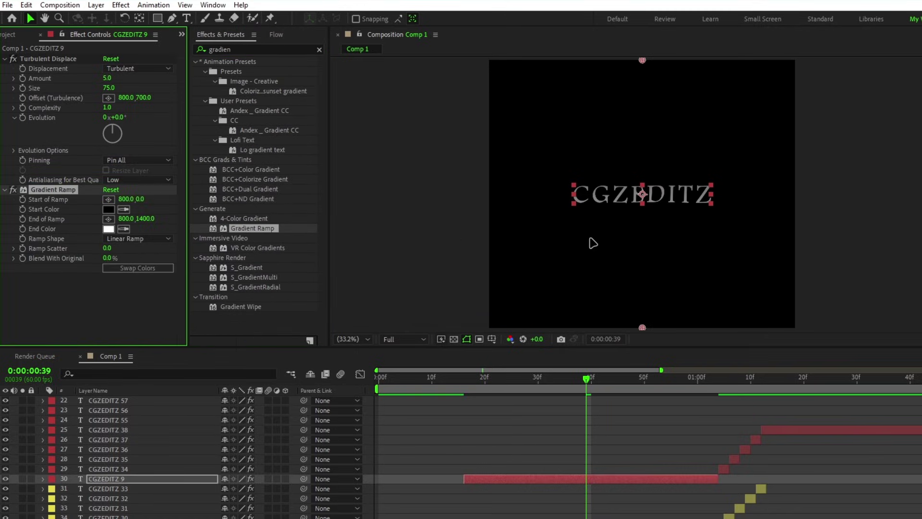
Set the Gradient Ramp start color to white and its end color to grey.
key(slash)
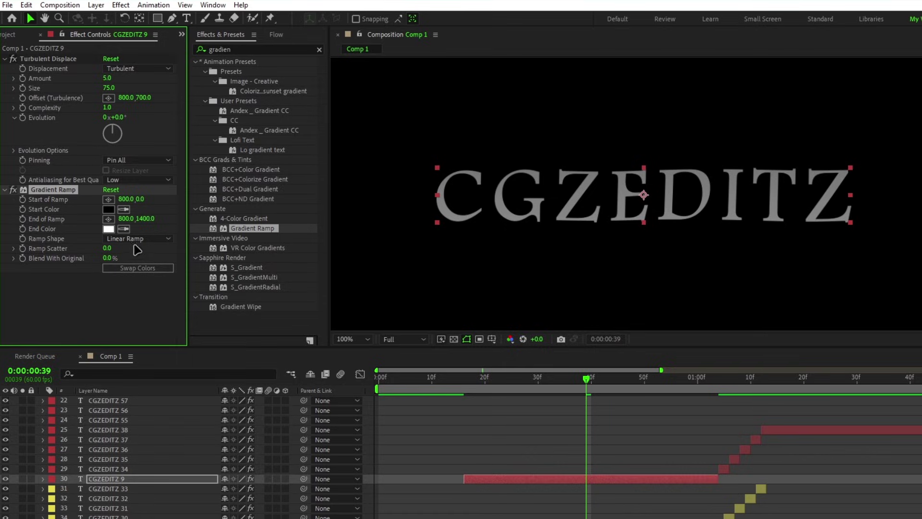
click(110, 211)
click(389, 242)
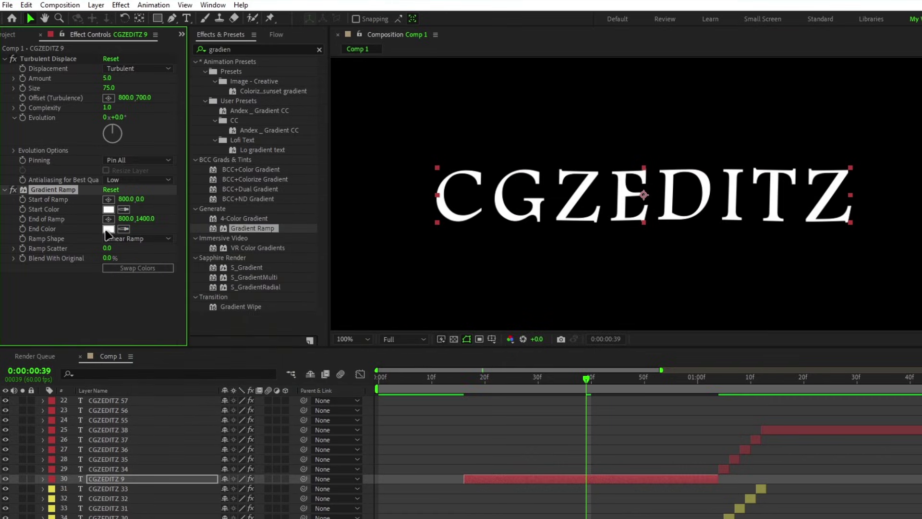
click(109, 229)
drag(154, 305, 119, 305)
click(377, 241)
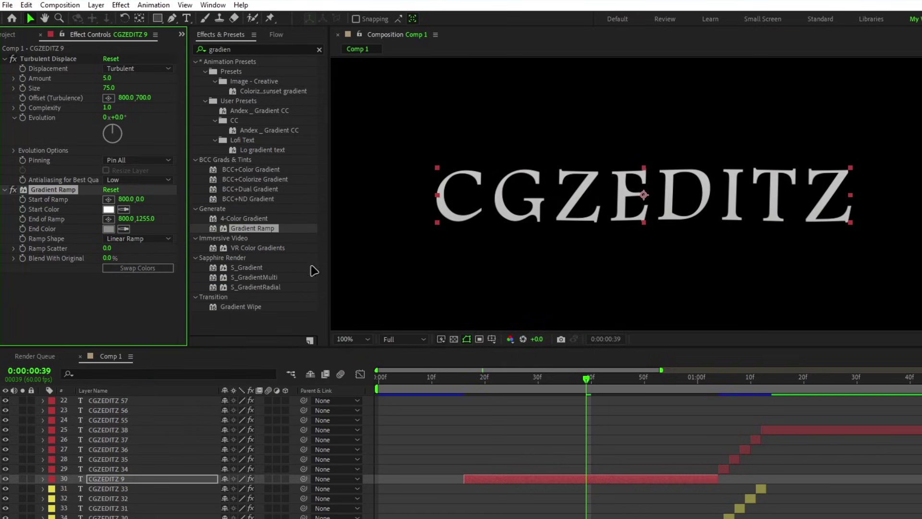
Tighten the gradient around the text, with Start of Ramp at 800, 626 and End of Ramp at 800, 797.
scroll(510, 266, down, 2)
drag(584, 279, 584, 146)
drag(635, 91, 647, 258)
drag(596, 84, 596, 264)
click(626, 212)
click(358, 339)
click(354, 442)
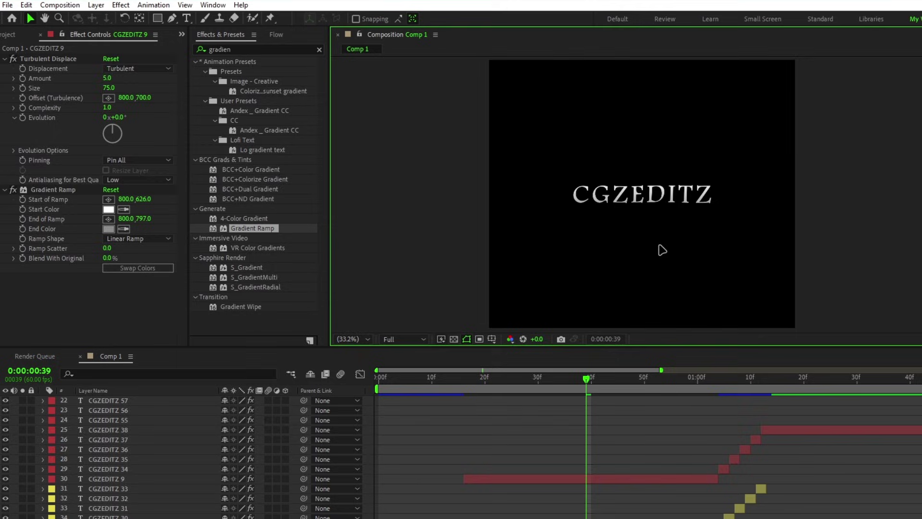
Darken the grey end color of the gradient and set Start of Ramp to 800, 647.
scroll(659, 247, up, 3)
click(108, 229)
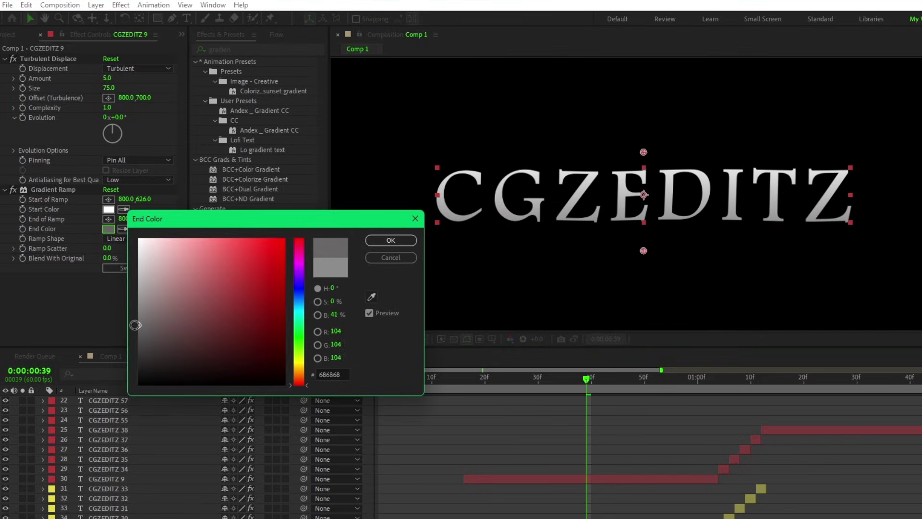
click(391, 240)
drag(138, 199, 154, 200)
click(106, 286)
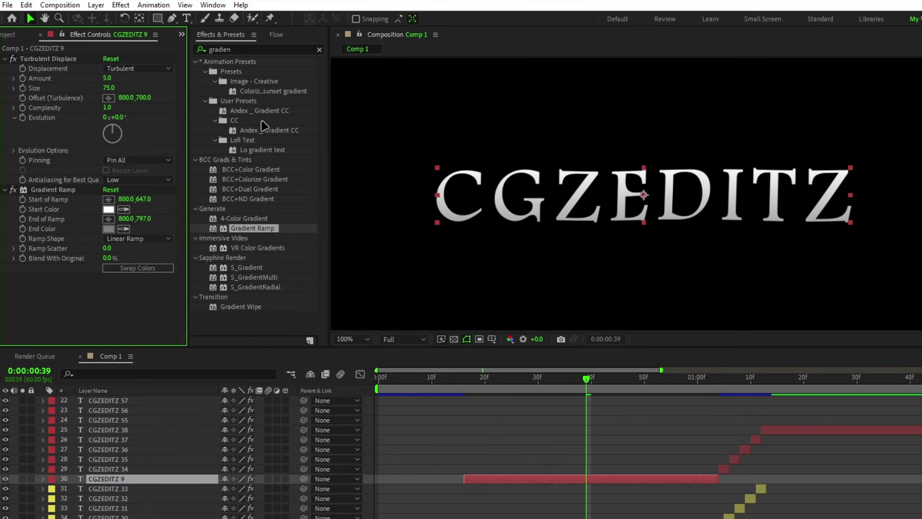
Apply Deep Glow to CGZEDITZ 9 with Exposure 0.30 and both Smooth Blending and Unmult enabled.
click(247, 50)
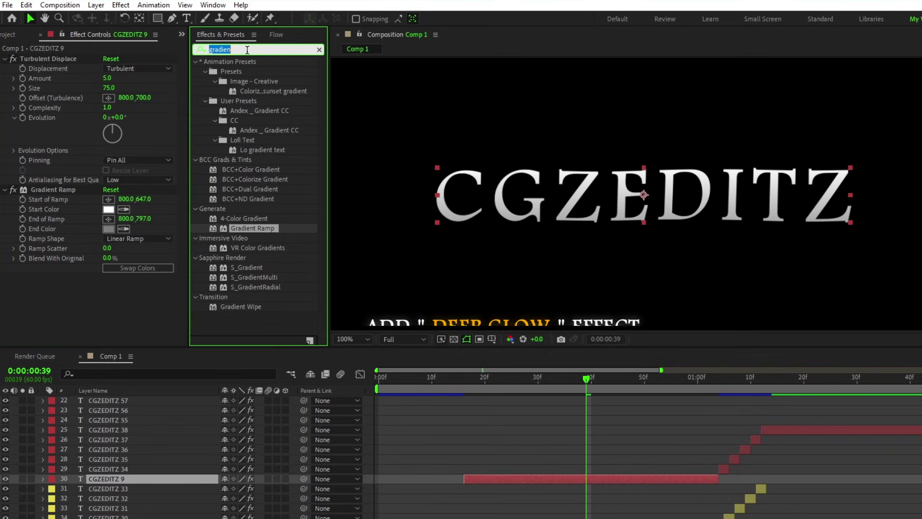
text(deep)
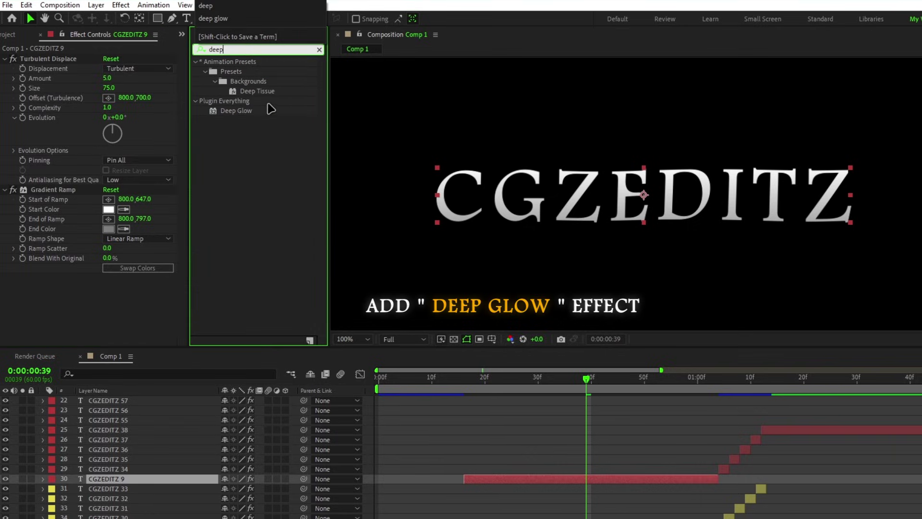
double_click(247, 110)
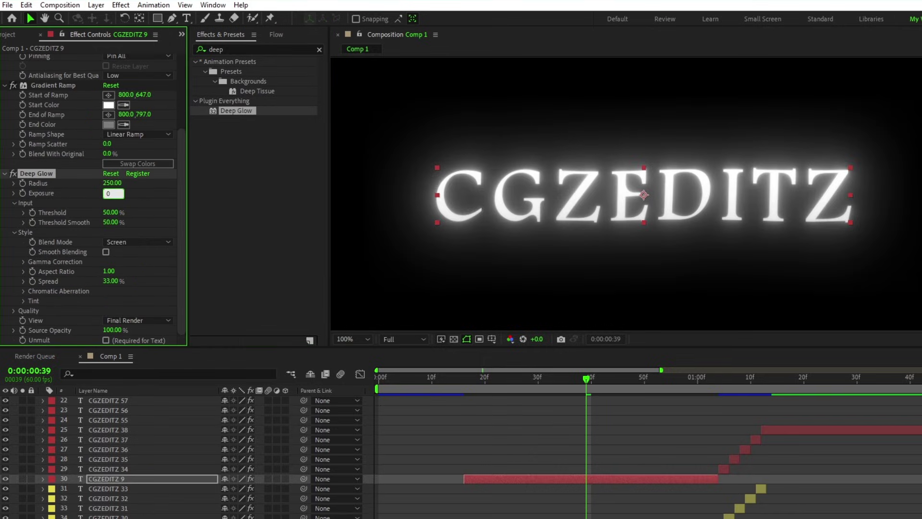
key(Return)
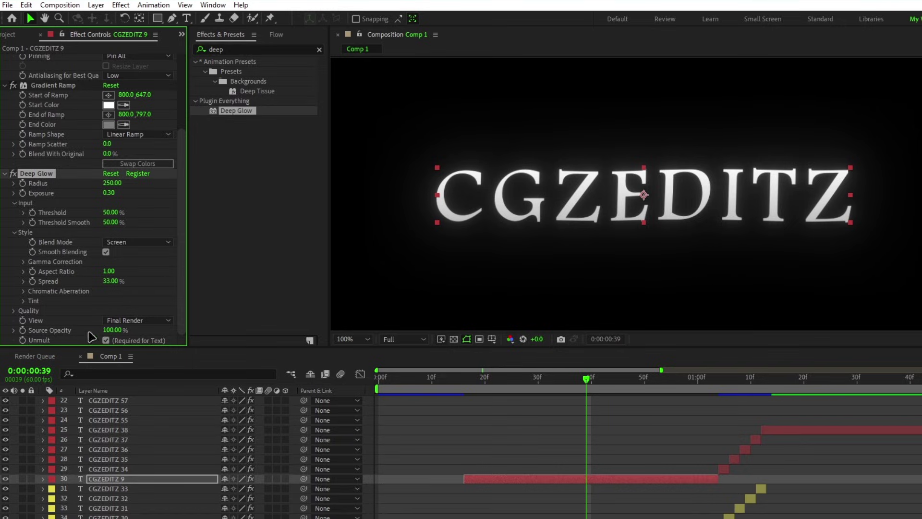
Copy the Gradient Ramp and Deep Glow effects from CGZEDITZ 9 and paste them onto CGZEDITZ 38.
click(56, 86)
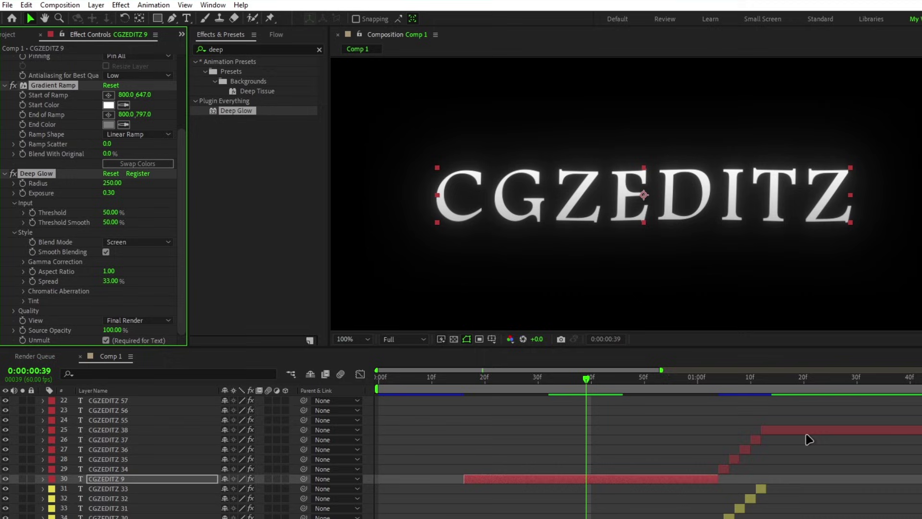
scroll(798, 438, down, 1)
click(720, 428)
click(695, 379)
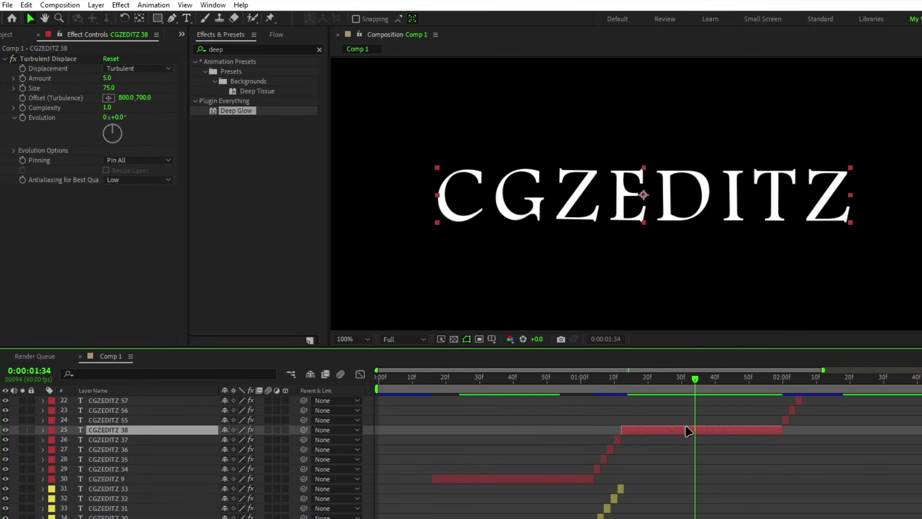
key(ctrl+v)
click(231, 264)
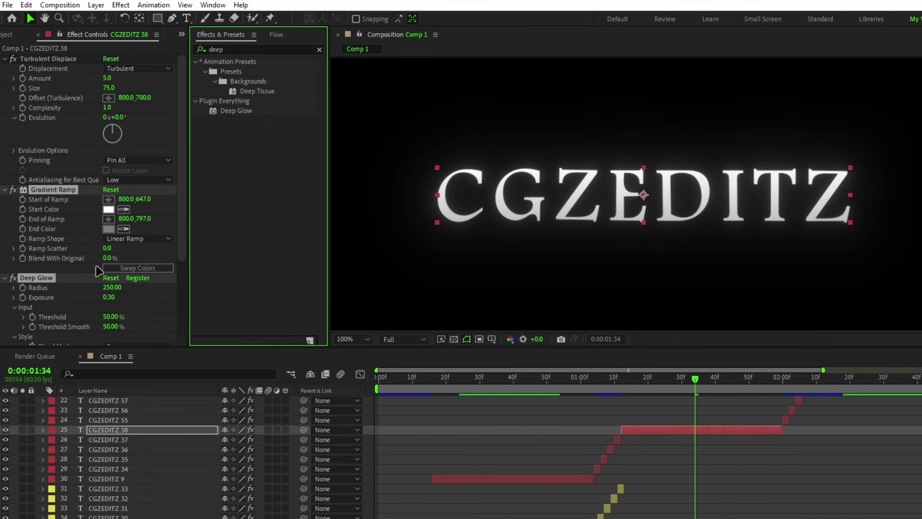
click(82, 270)
scroll(168, 300, down, 4)
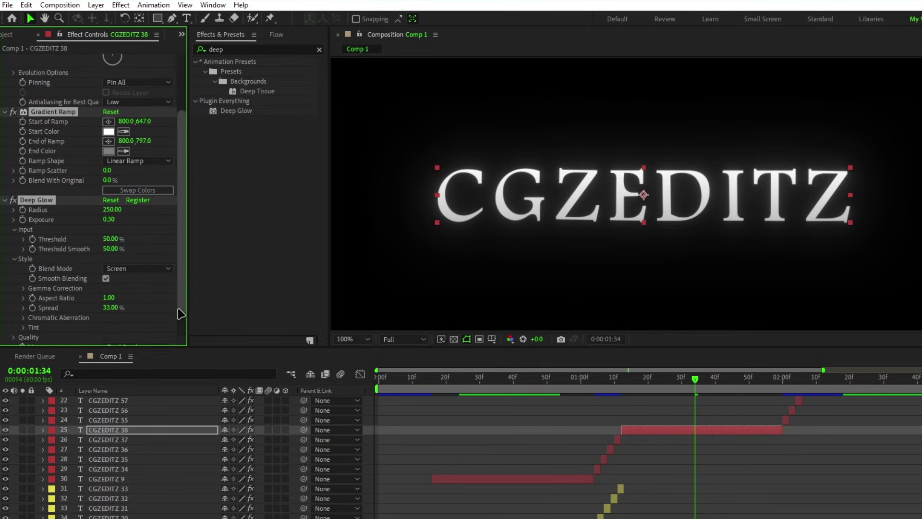
click(16, 286)
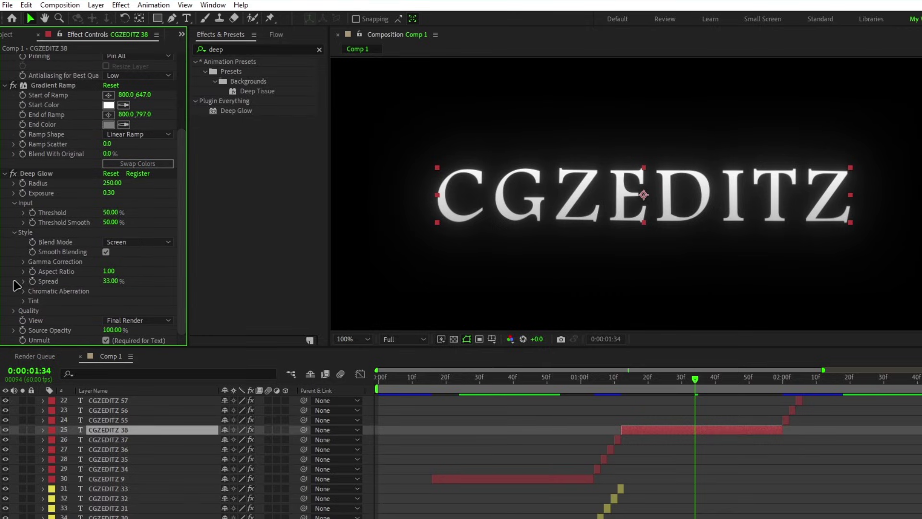
Copy Deep Glow from CGZEDITZ 38 onto all the other text layers except CGZEDITZ 9, and preview the finished animation from the start.
click(37, 174)
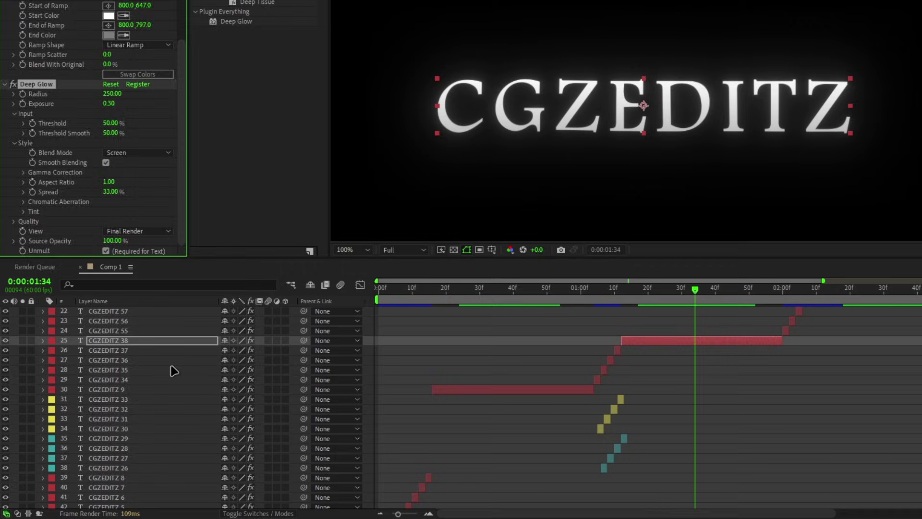
click(174, 371)
key(ctrl+a)
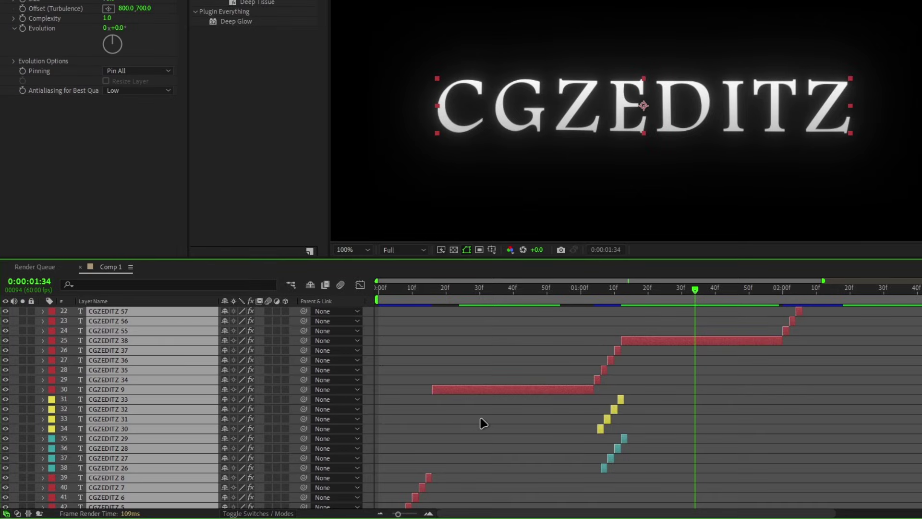
ctrl+click(511, 391)
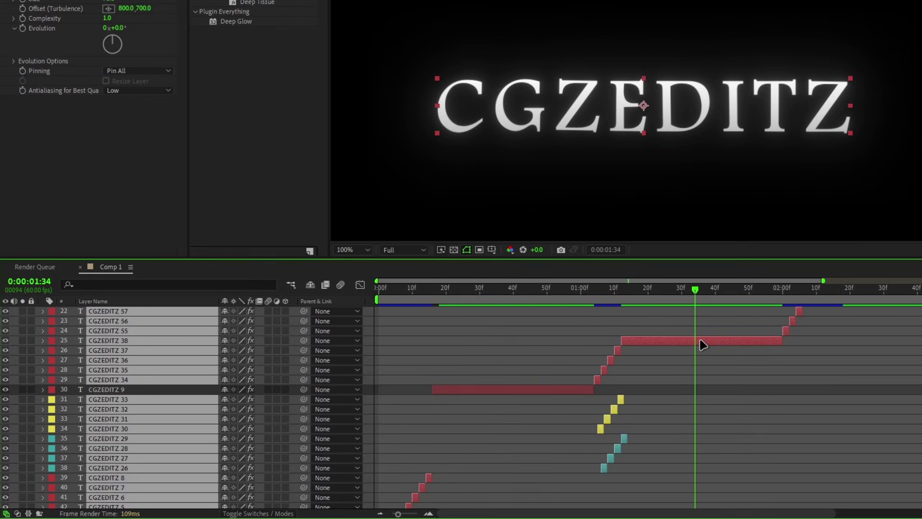
ctrl+click(702, 342)
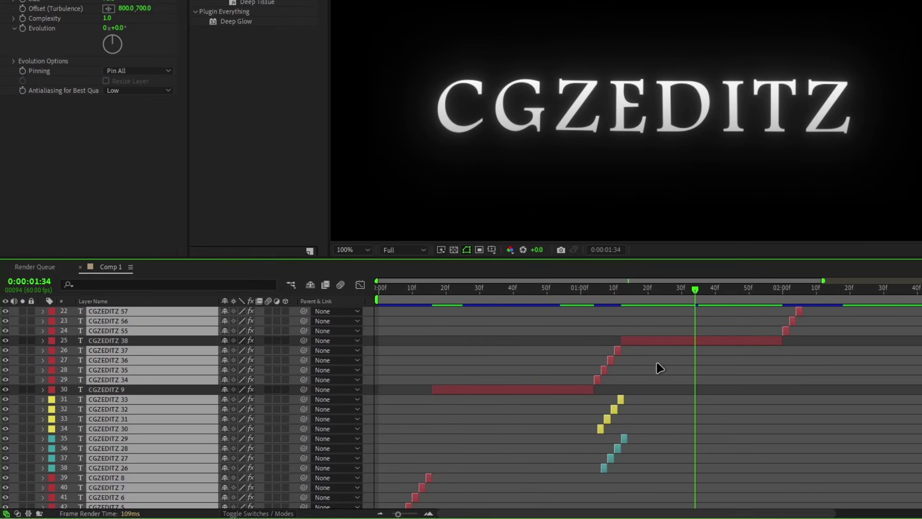
key(ctrl+v)
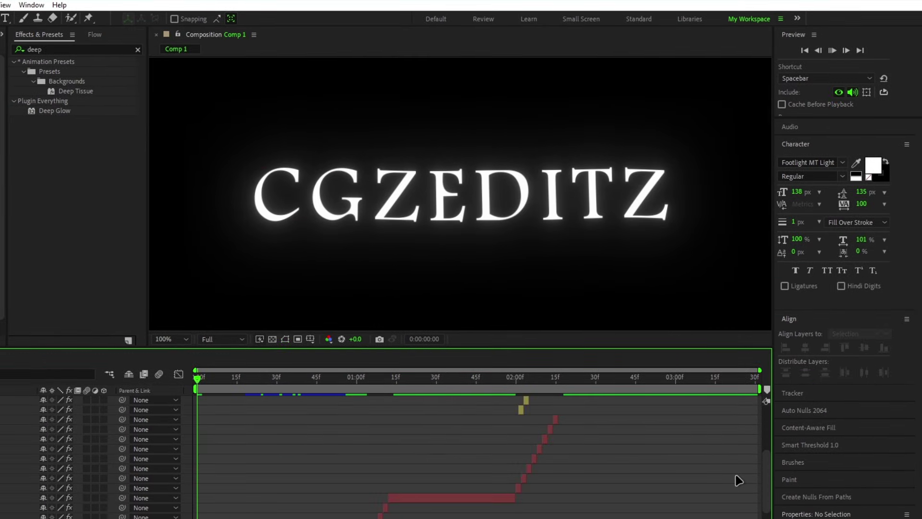
key(space)
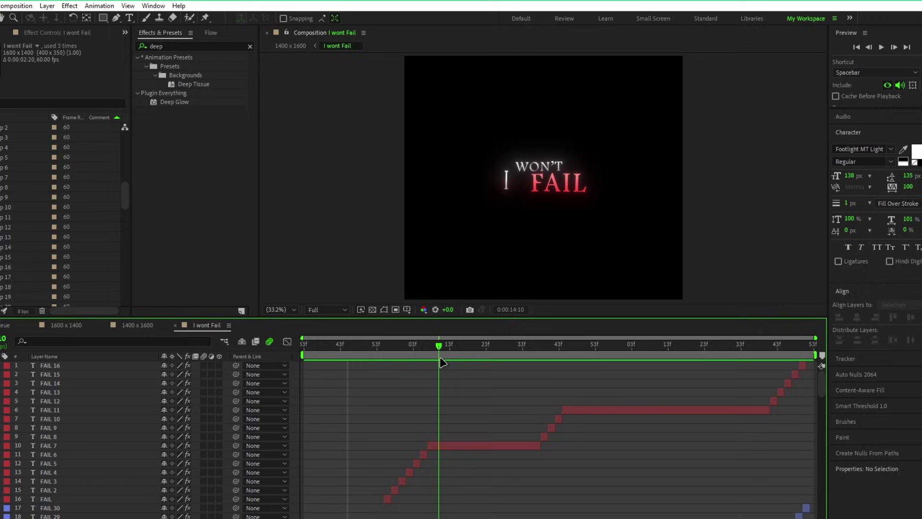
Scrub through the I wont Fail composition and look over its staggered, colored text layers.
drag(440, 359, 355, 374)
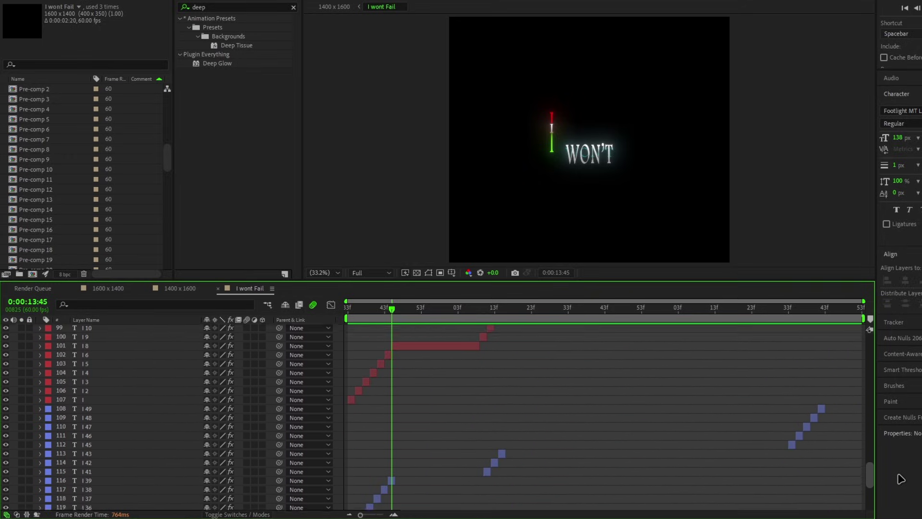
drag(898, 474, 898, 484)
scroll(905, 505, up, 20)
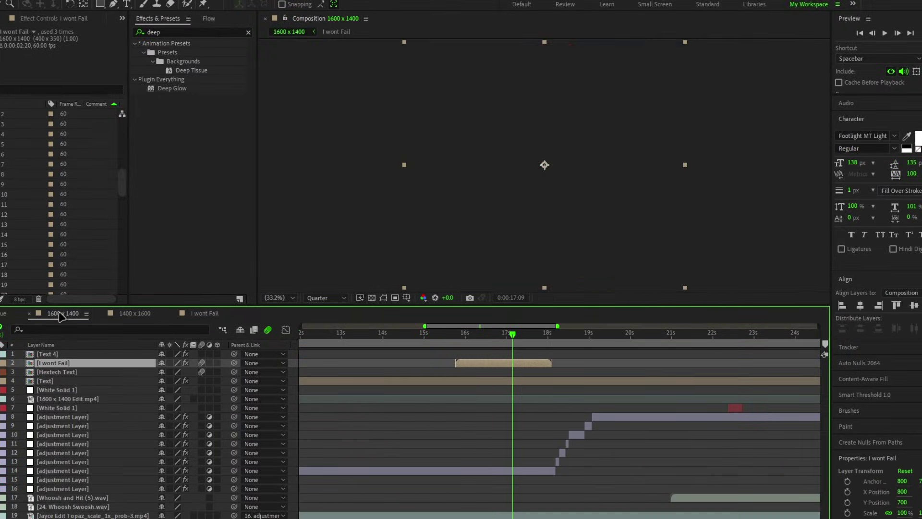
Preview the I wont Fail text over the footage in the 1600 x 1400 composition, starting around 15 seconds.
drag(484, 331, 436, 332)
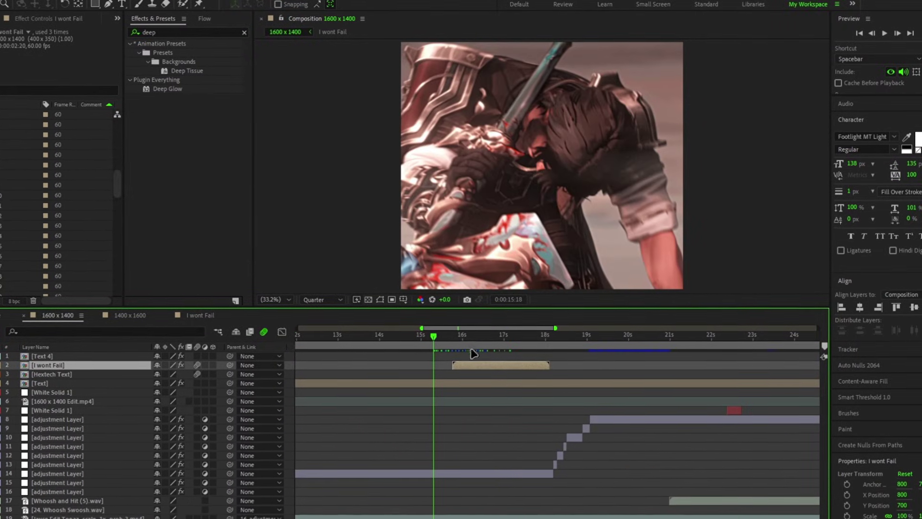
scroll(471, 350, up, 2)
click(424, 333)
key(space)
key(space)
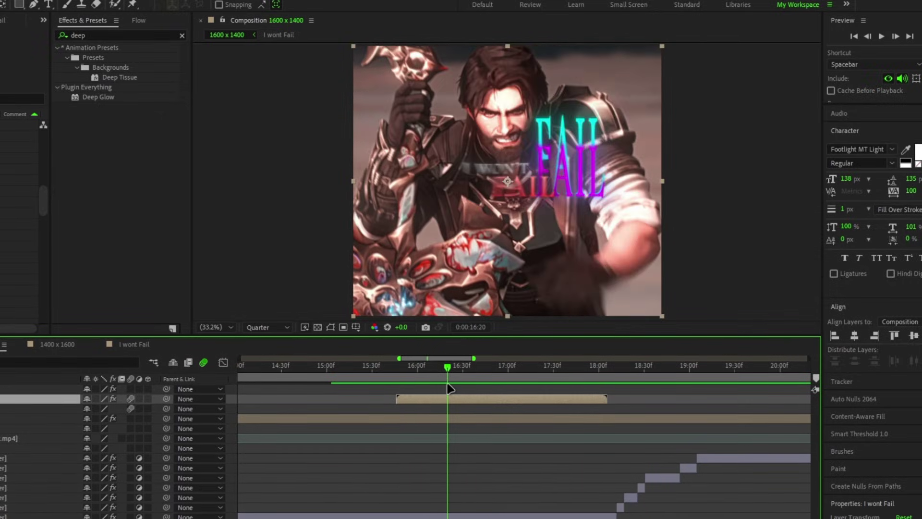
drag(392, 373, 357, 370)
key(semicolon)
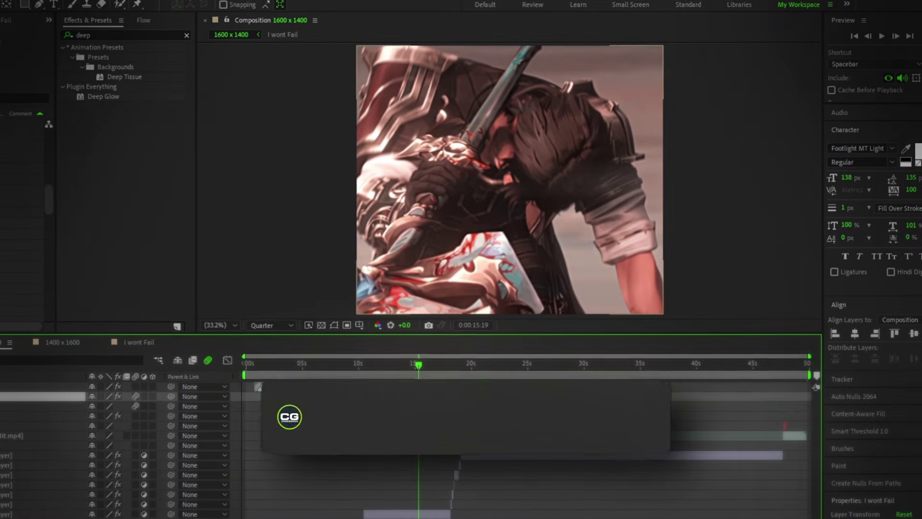